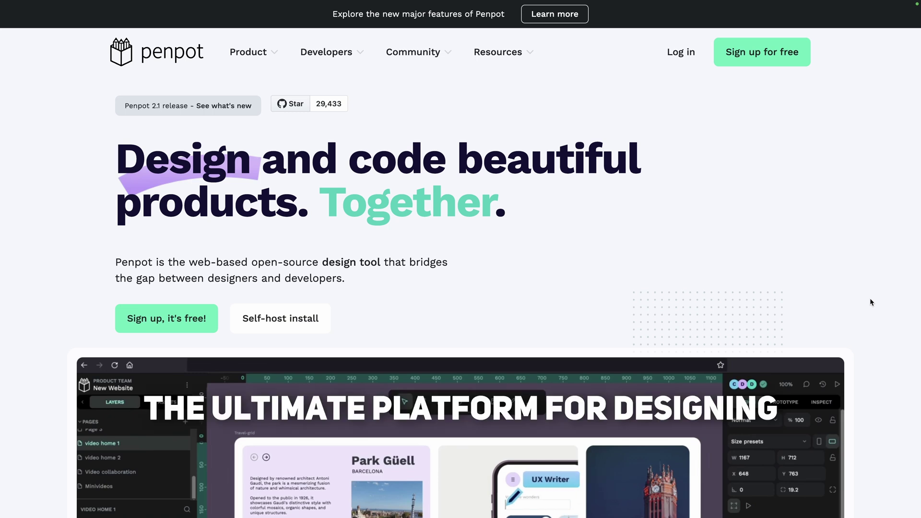
scroll(870, 298, down, 5)
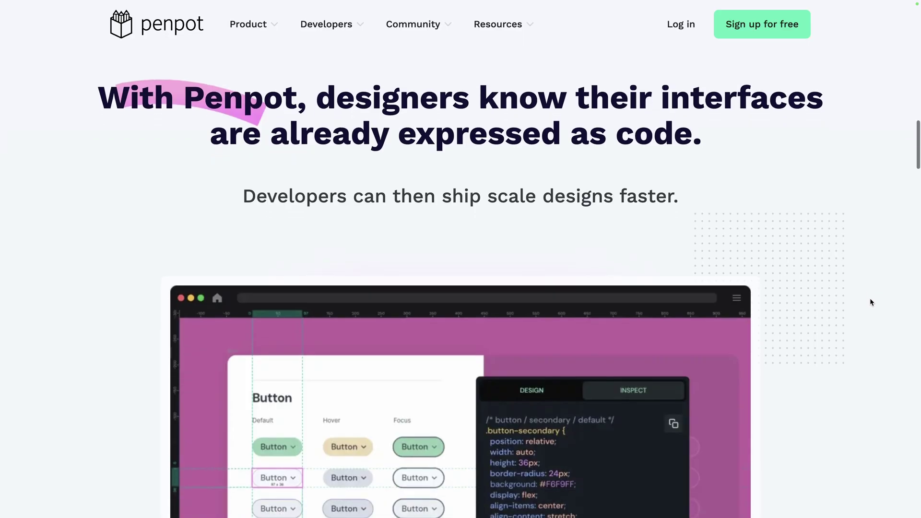
scroll(870, 298, down, 5)
scroll(870, 298, down, 3)
scroll(870, 298, down, 4)
scroll(870, 298, down, 3)
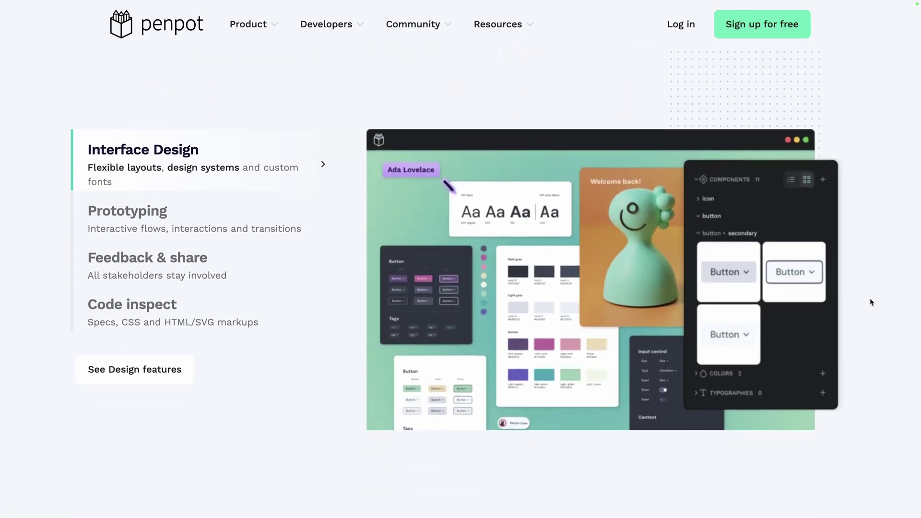
scroll(870, 298, down, 5)
scroll(870, 298, down, 4)
scroll(870, 297, down, 1)
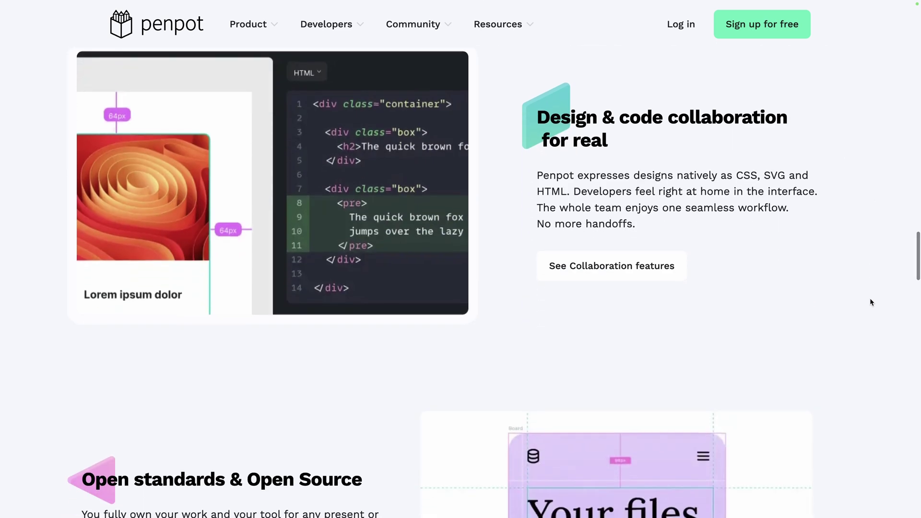
scroll(870, 298, down, 5)
scroll(869, 298, down, 3)
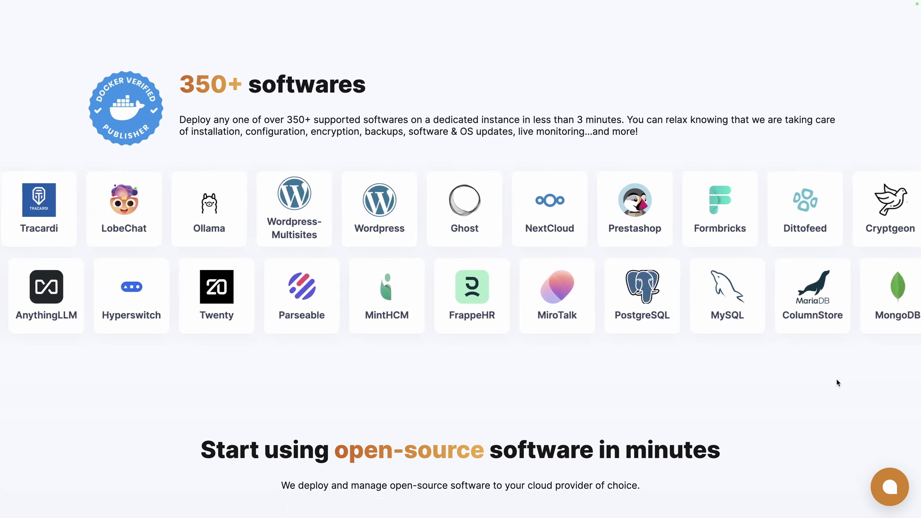
scroll(836, 379, down, 3)
scroll(836, 379, down, 3)
scroll(836, 378, down, 1)
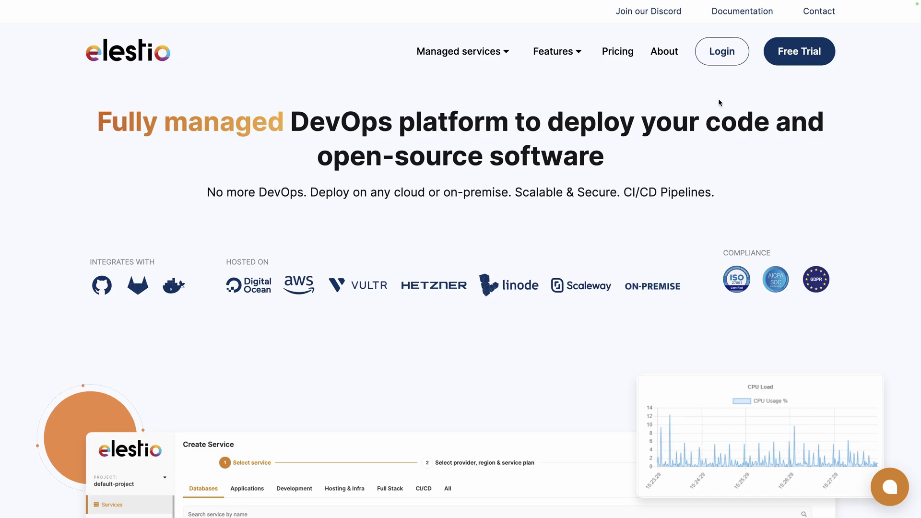
Step: Deploy a Penpot service on Hetzner in Falkenstein (fsn1) with the SMALL-1C-2G plan
click(724, 63)
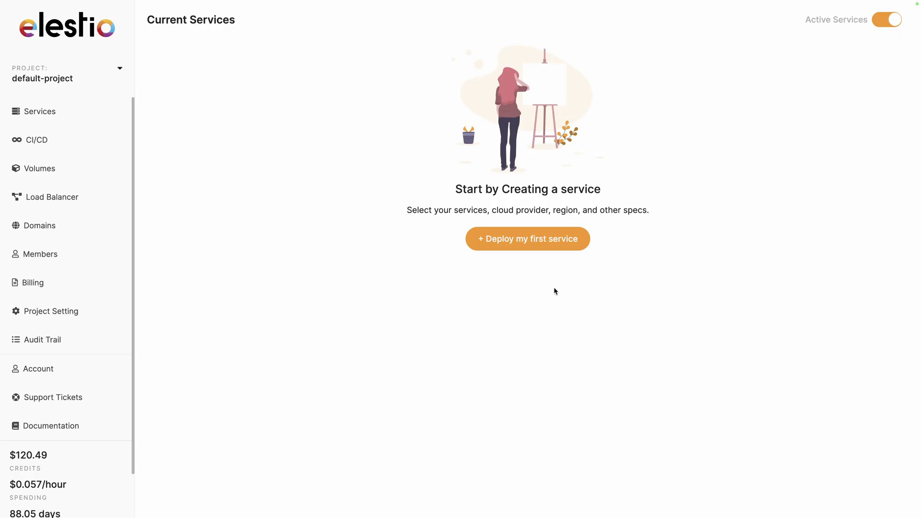
click(532, 240)
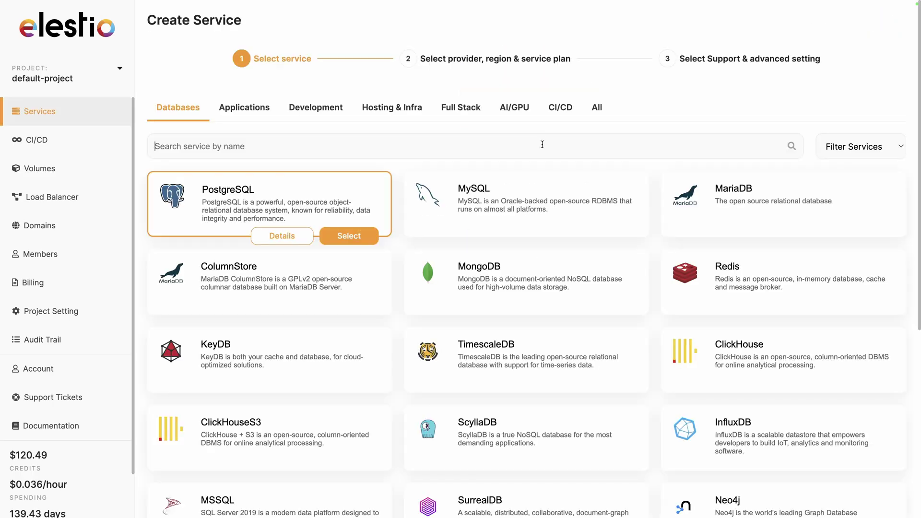
click(461, 146)
text(penpo)
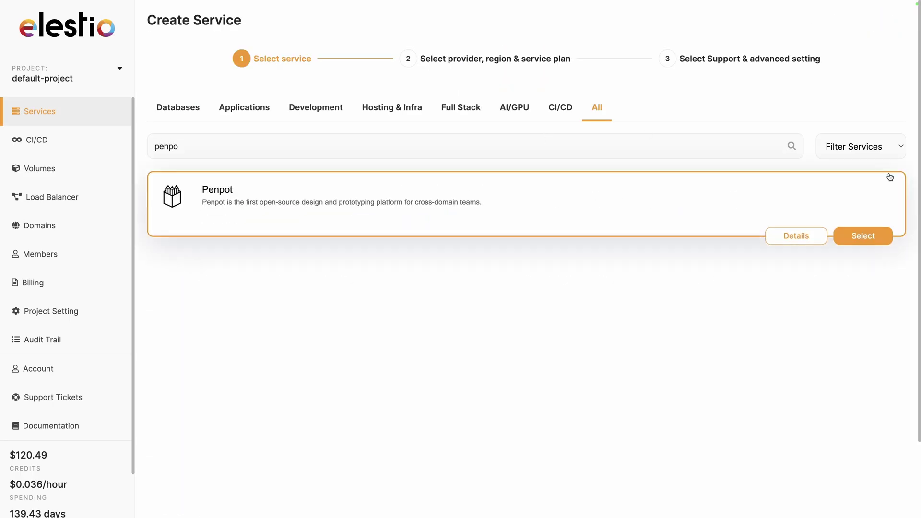
click(863, 236)
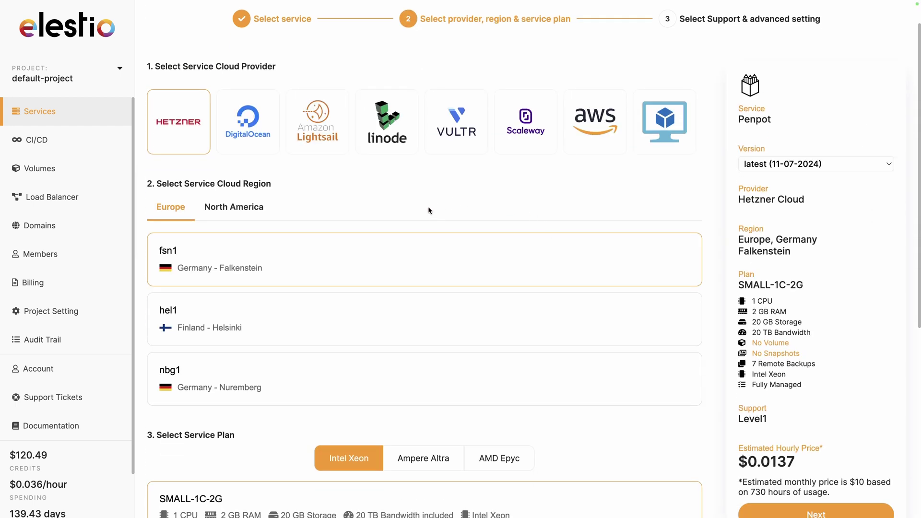
scroll(429, 208, down, 3)
scroll(428, 207, down, 2)
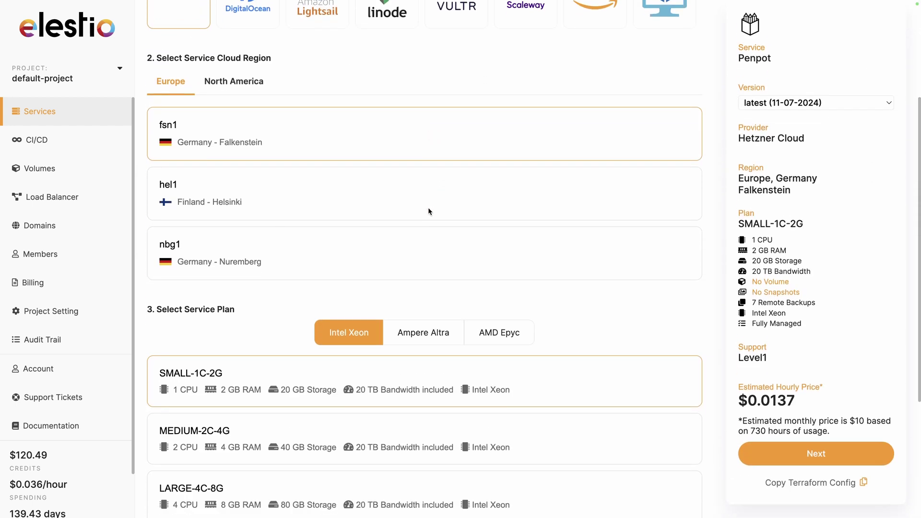
scroll(429, 211, down, 3)
scroll(428, 211, down, 2)
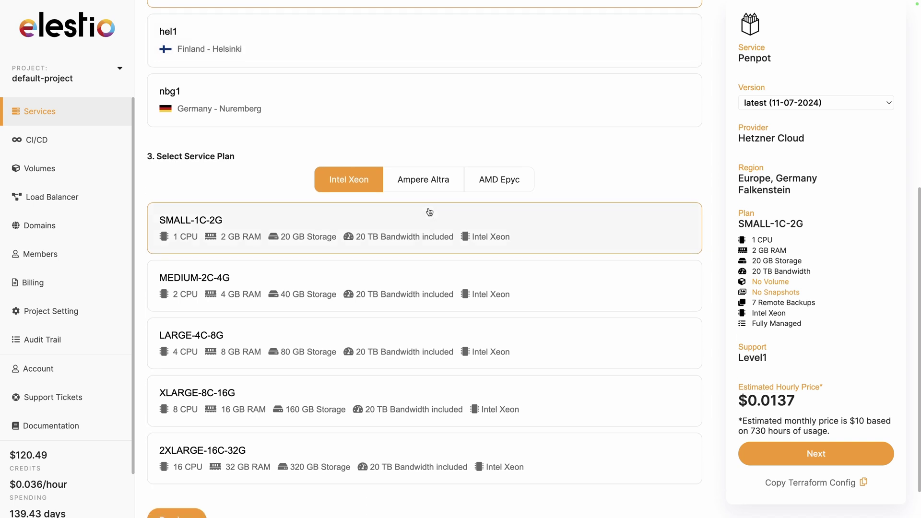
click(763, 451)
scroll(481, 337, down, 3)
scroll(481, 337, down, 3)
scroll(481, 337, down, 2)
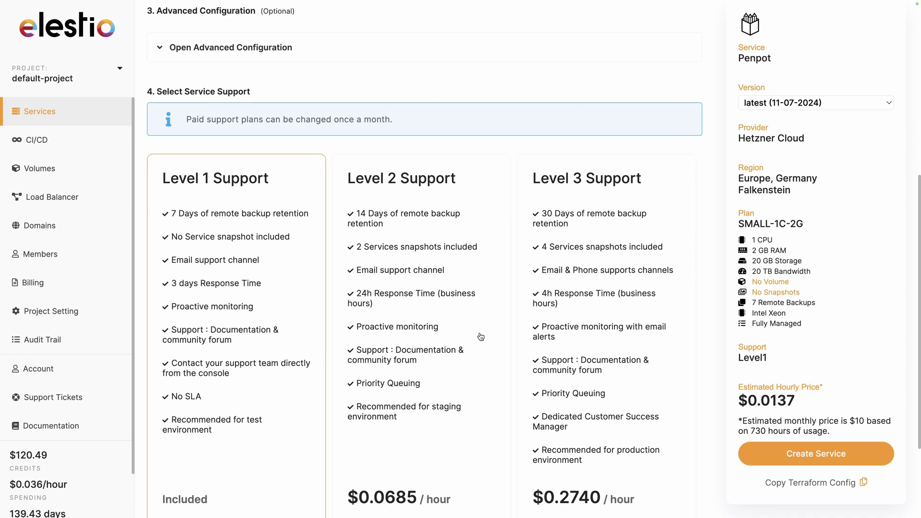
click(816, 454)
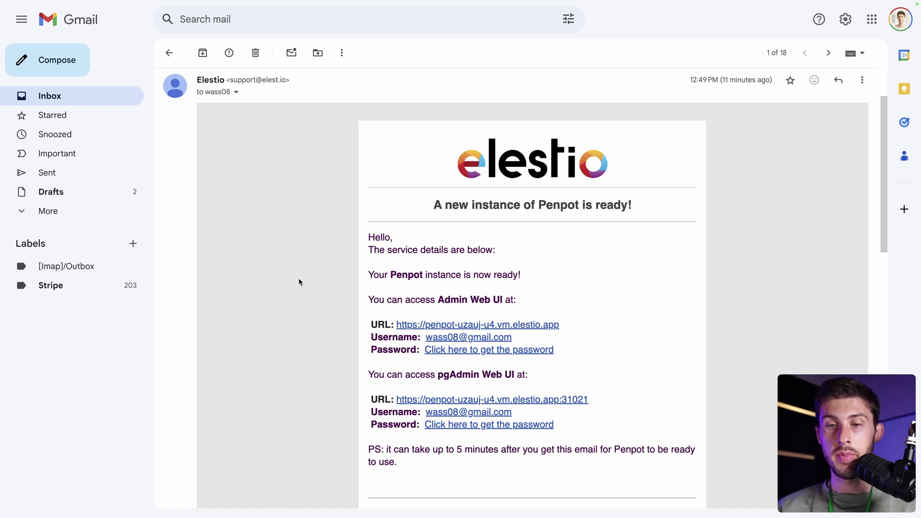
scroll(298, 278, down, 2)
scroll(298, 279, down, 2)
scroll(299, 278, down, 1)
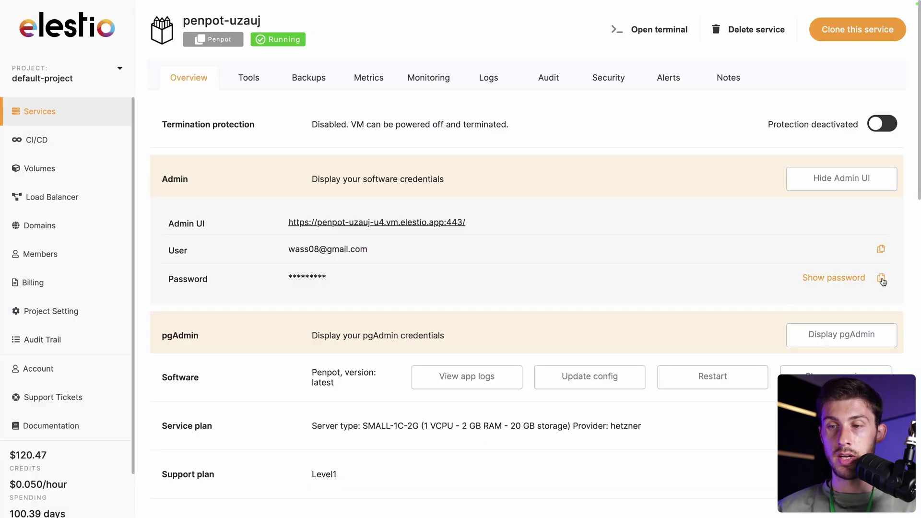
Step: Copy the admin password from the Elestio dashboard and open the Penpot Admin UI login page
click(882, 279)
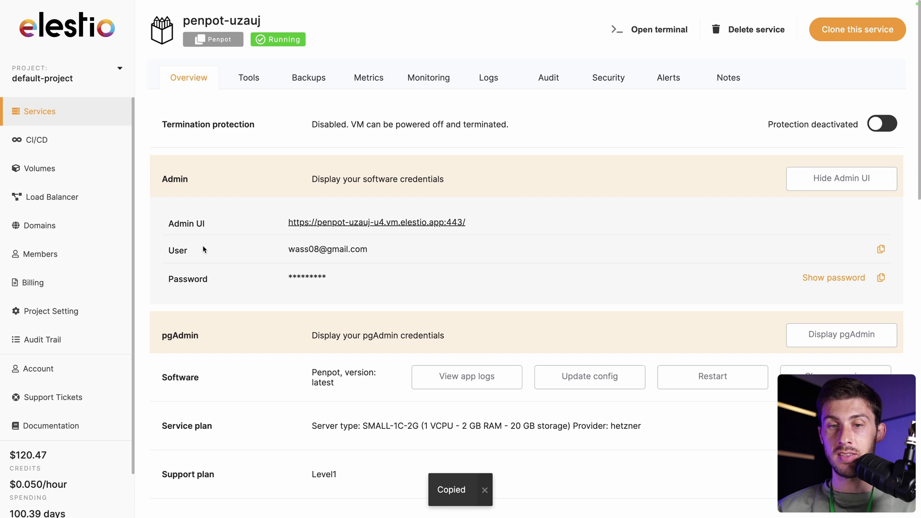
click(329, 223)
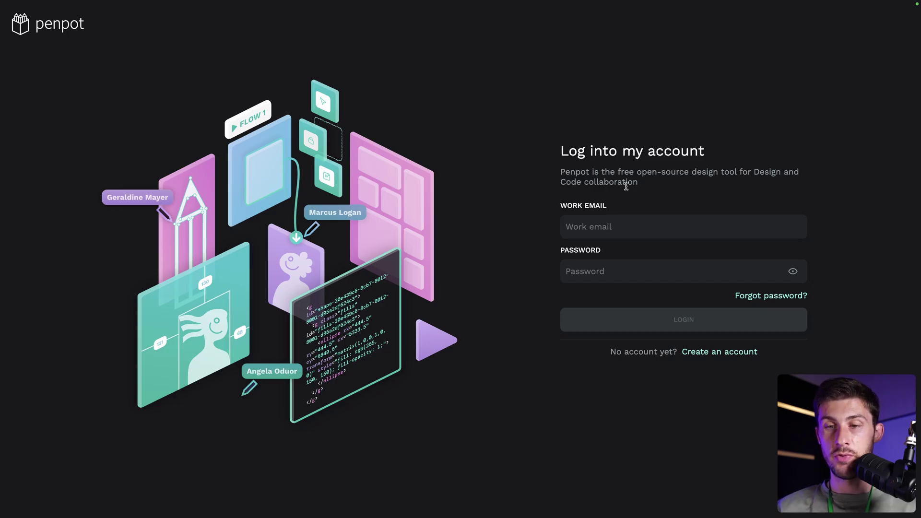
Step: Log into the self-hosted Penpot instance with the admin email and copied password
click(606, 226)
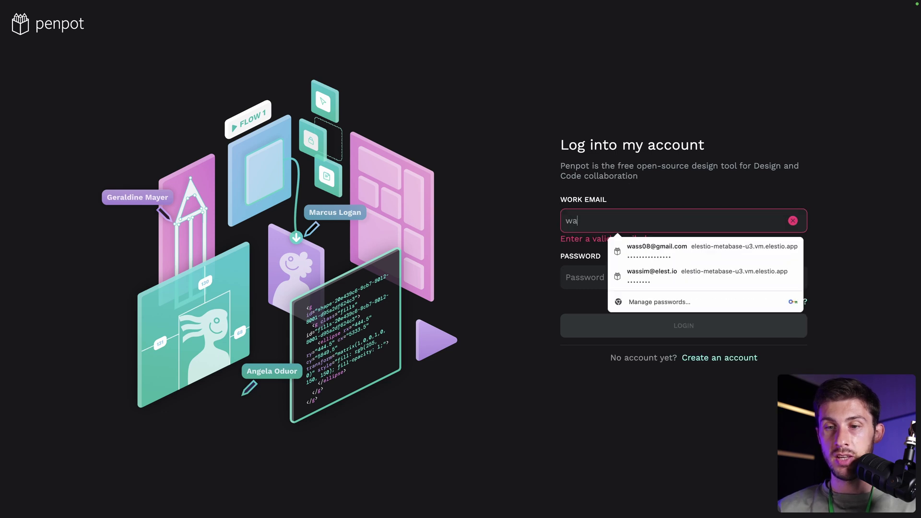
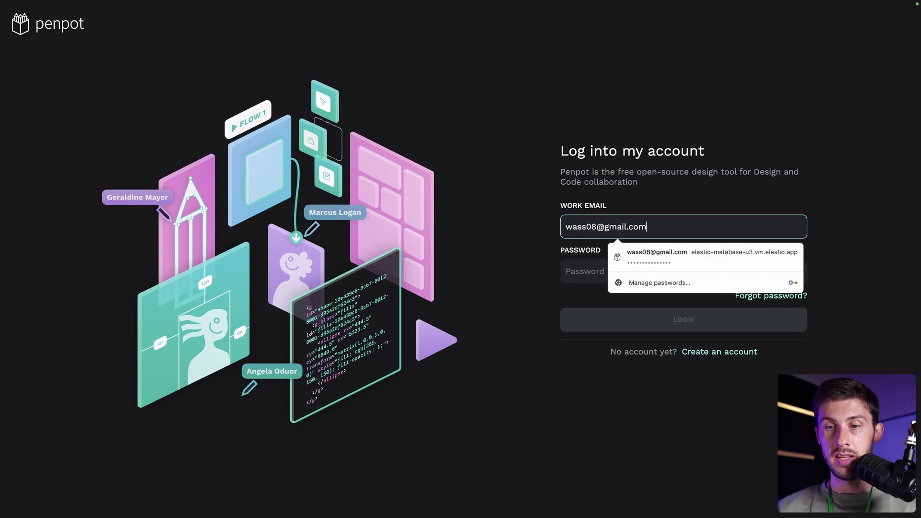
click(636, 194)
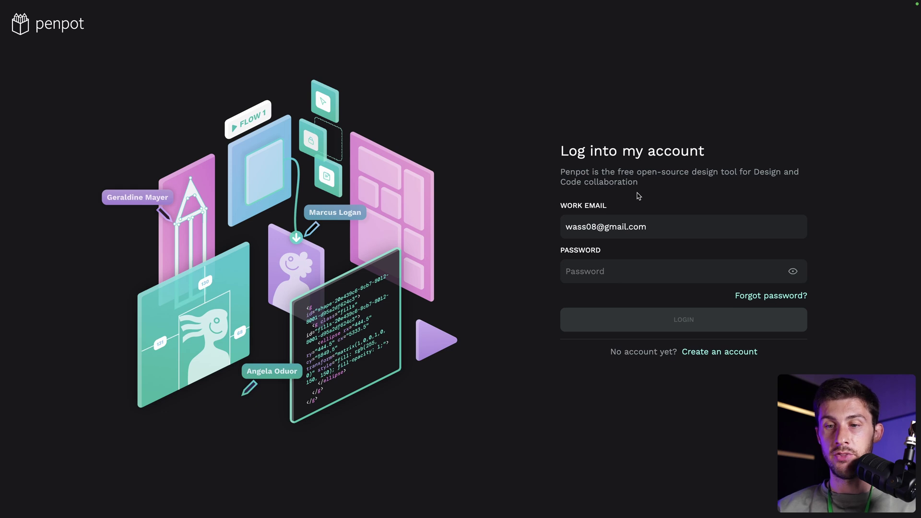
click(608, 271)
text(•••••••••••••••••••••)
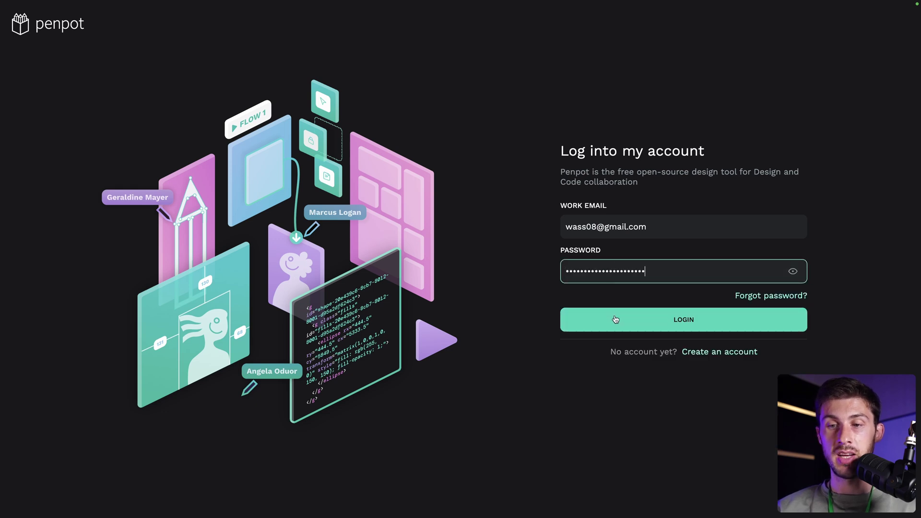
click(616, 319)
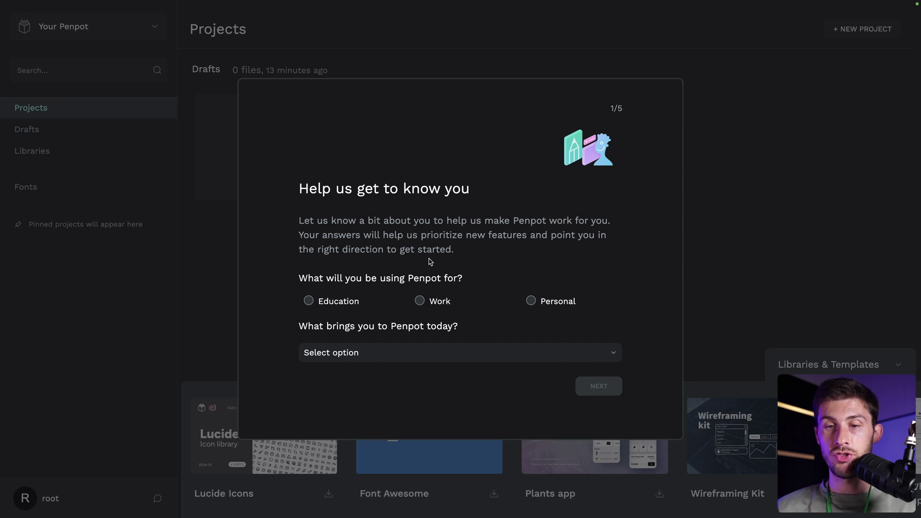
Step: Answer the first survey questions: for work, just exploring, Figma as the most-used tool
click(421, 301)
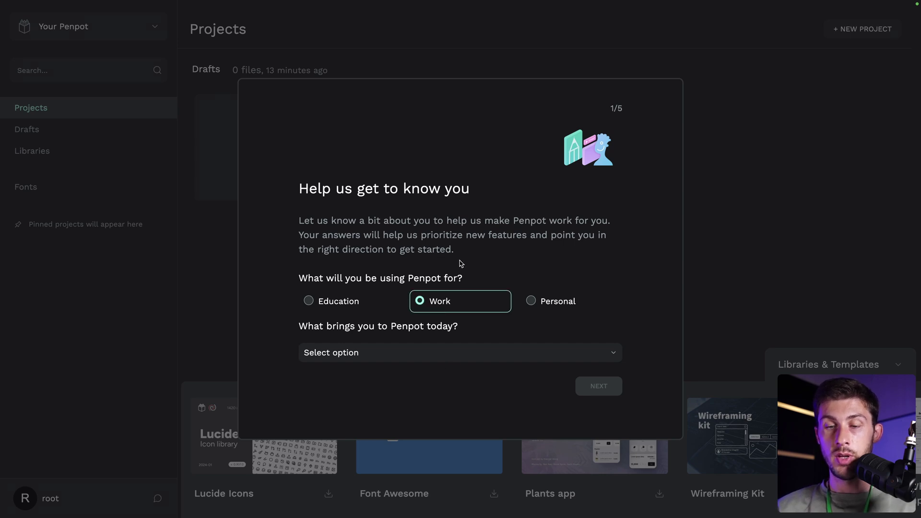
click(404, 351)
click(388, 378)
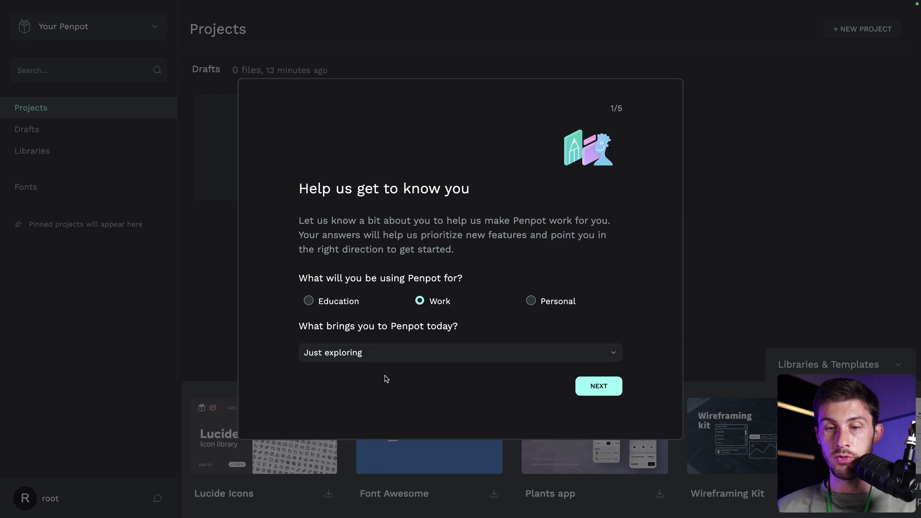
click(596, 385)
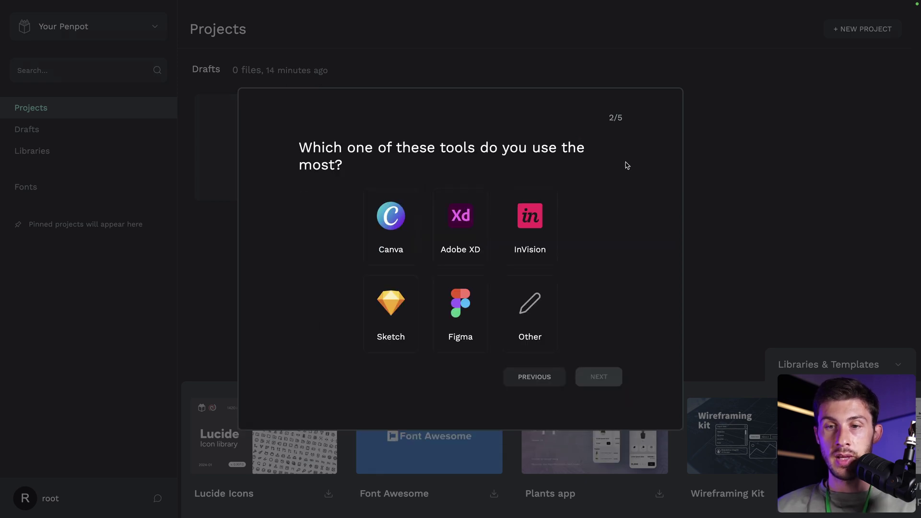
click(454, 306)
click(598, 378)
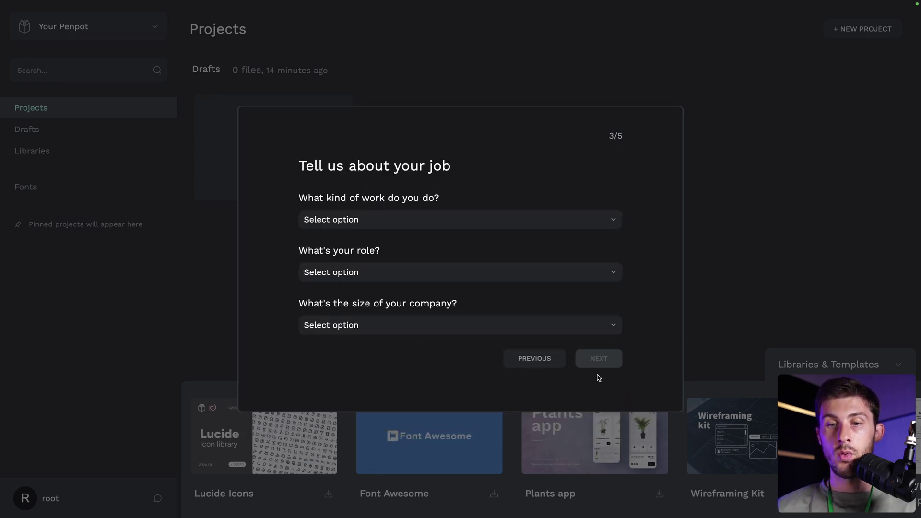
Step: Set the kind of work to Development, the role to Freelancer, and the company size
click(497, 220)
click(484, 241)
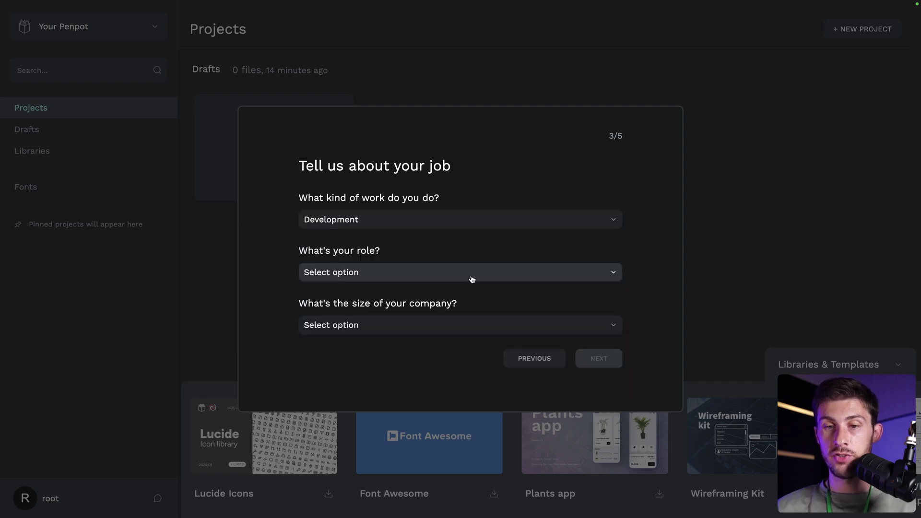
click(472, 277)
click(448, 319)
click(434, 370)
click(599, 358)
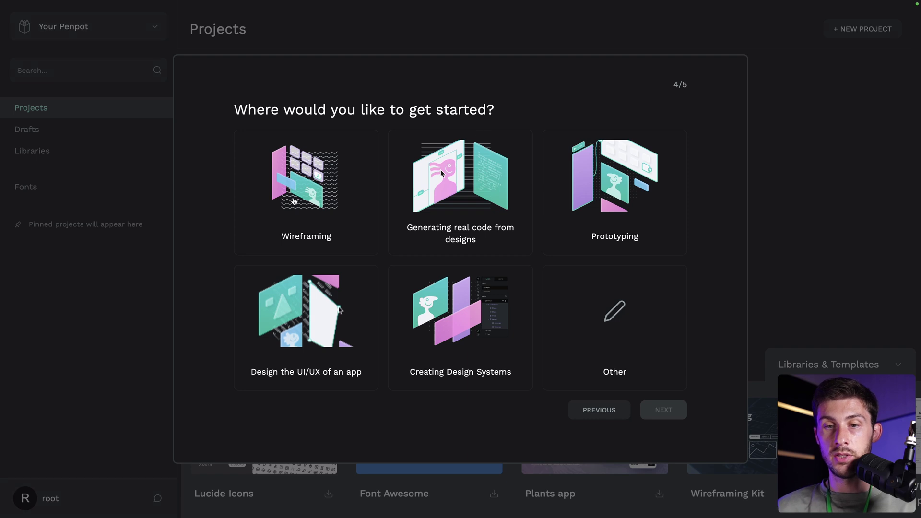
Step: Pick Wireframing, give 'Elestio' as the source, finish the survey and skip the newsletter
click(289, 201)
click(663, 410)
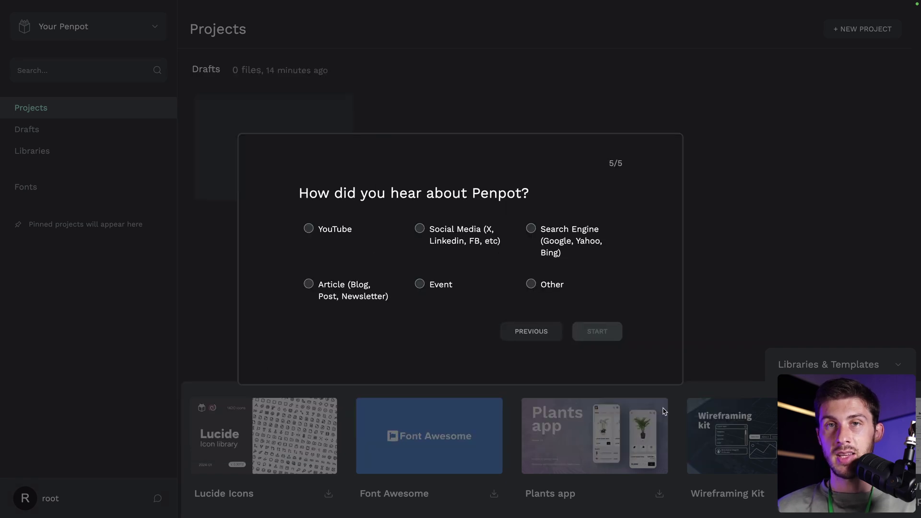
click(536, 287)
click(457, 309)
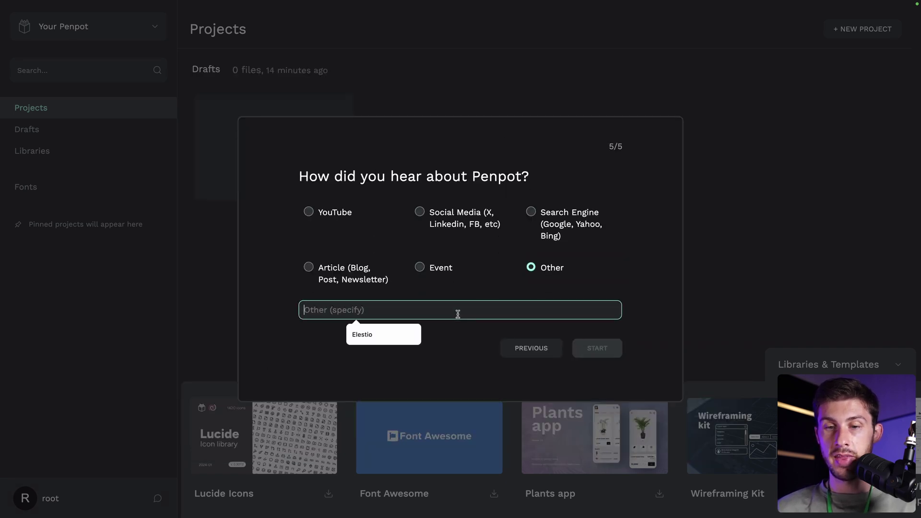
text(Elestio)
click(596, 348)
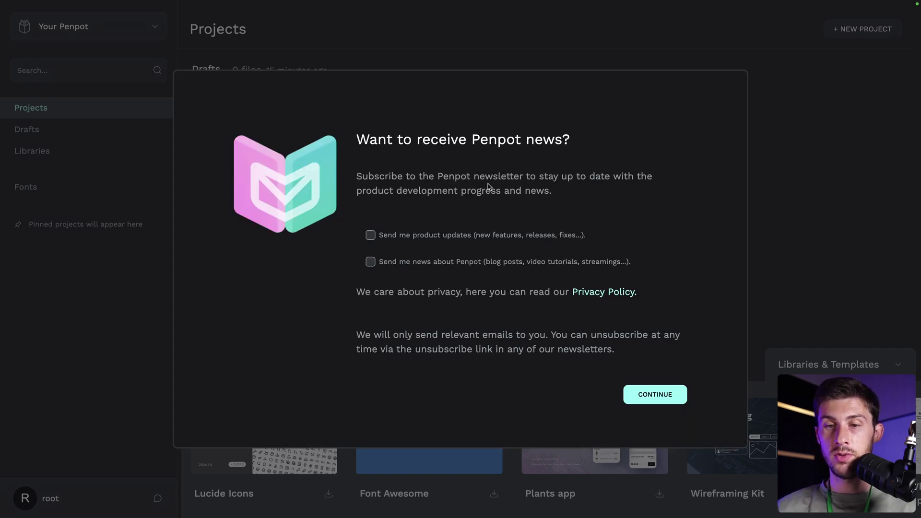
click(656, 394)
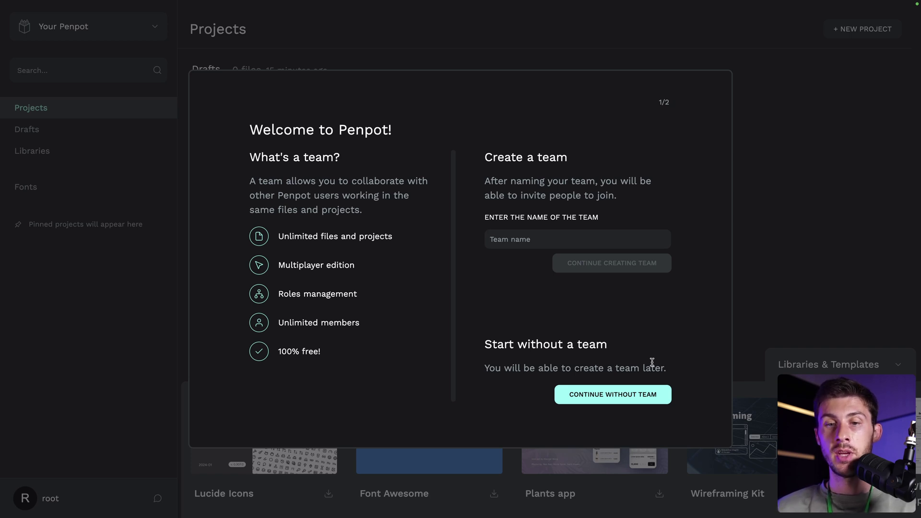
Step: Name the team Elestio and send one member invitation with the Editor role
click(536, 239)
text(Elestio)
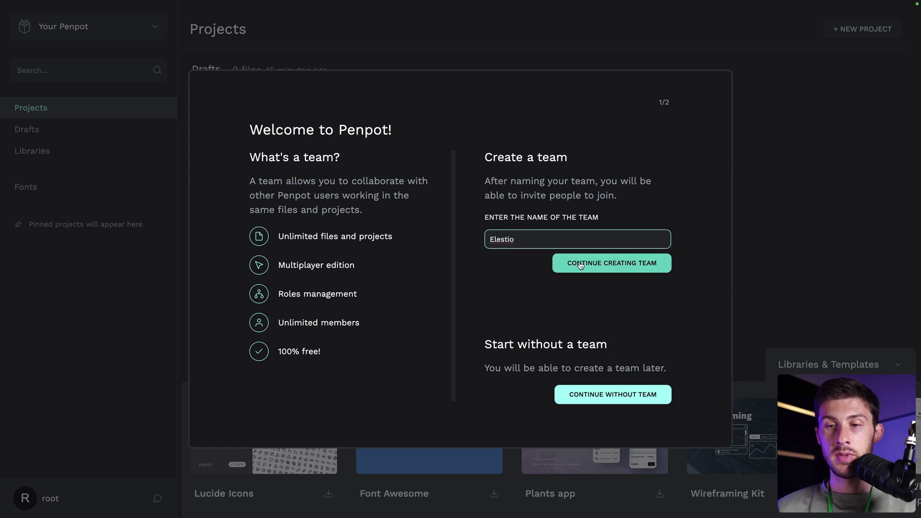
click(587, 266)
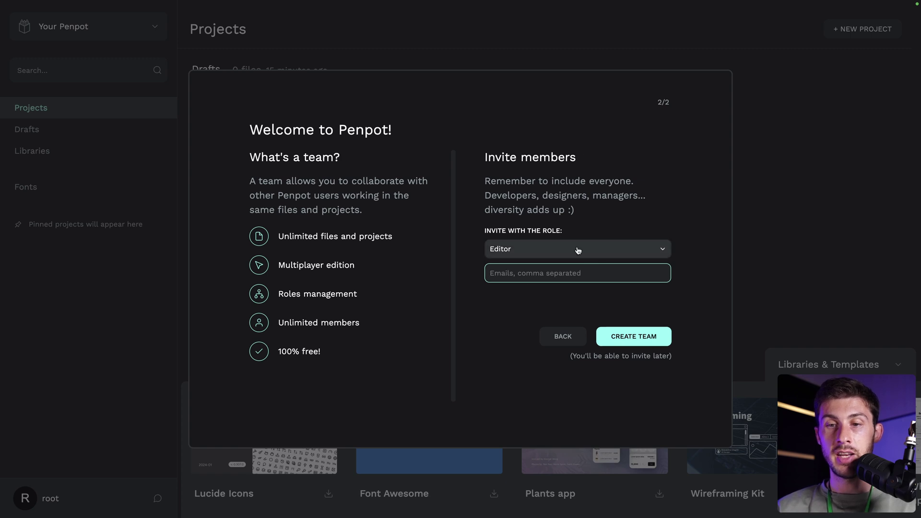
click(514, 250)
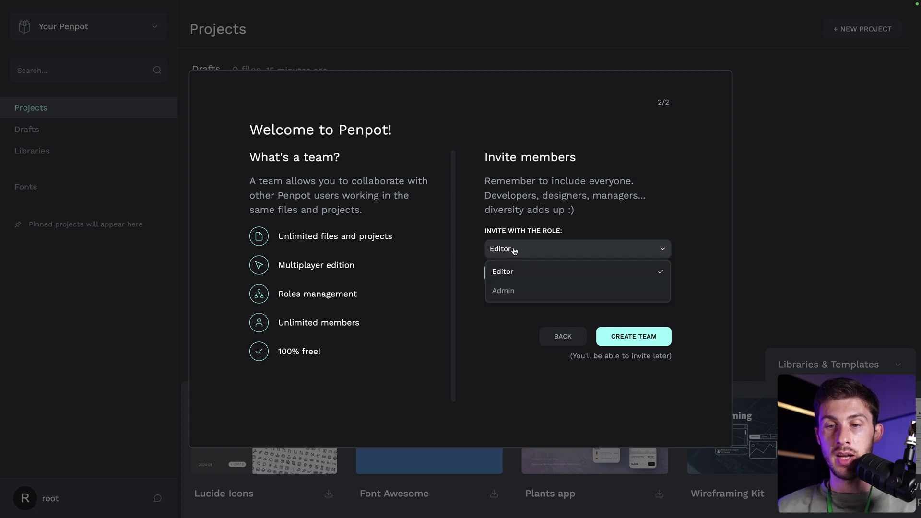
click(512, 251)
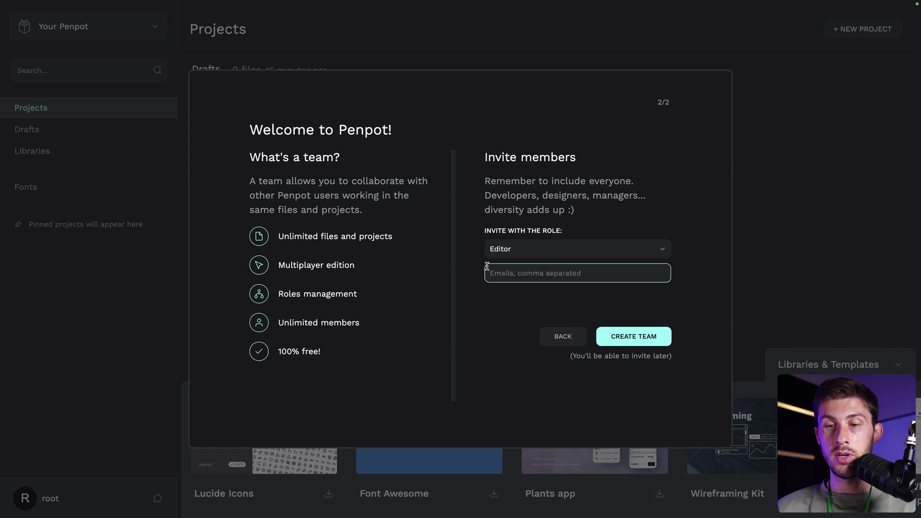
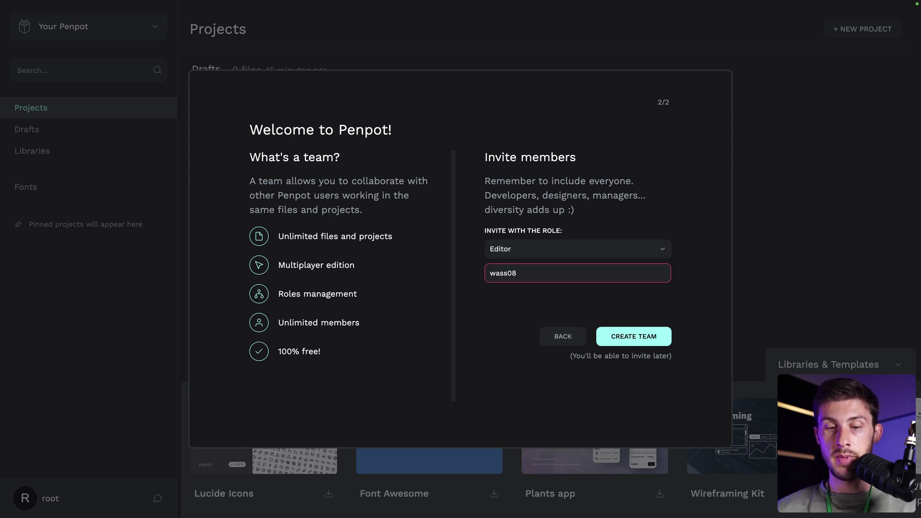
click(619, 336)
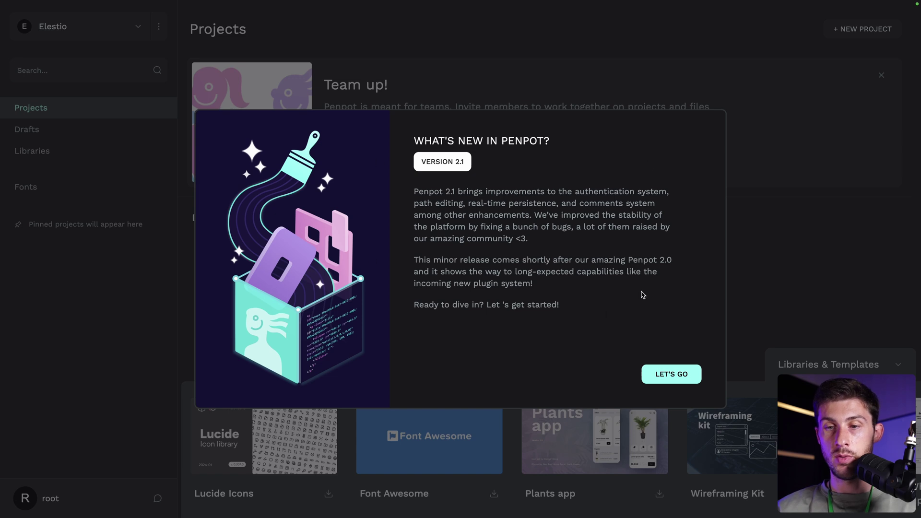
Step: Close the What's new dialog and Team up banner, then view the Libraries and Fonts pages
click(663, 373)
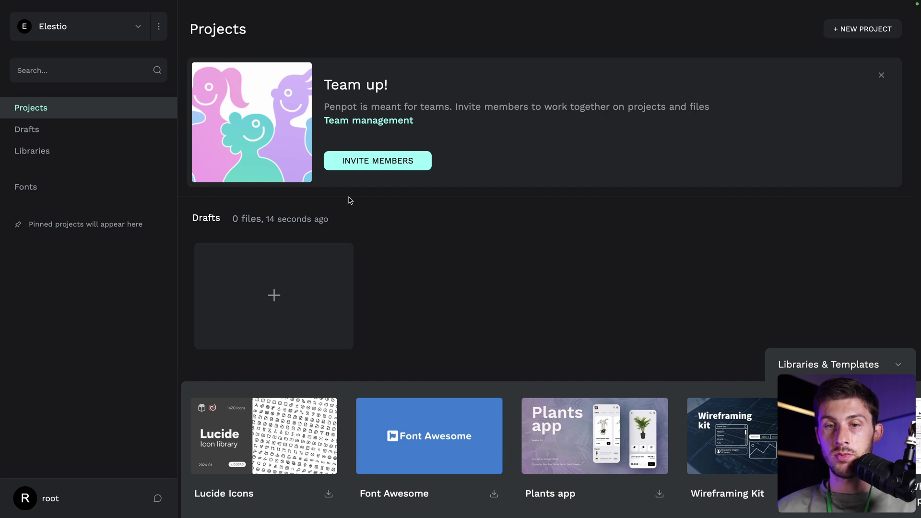
click(880, 75)
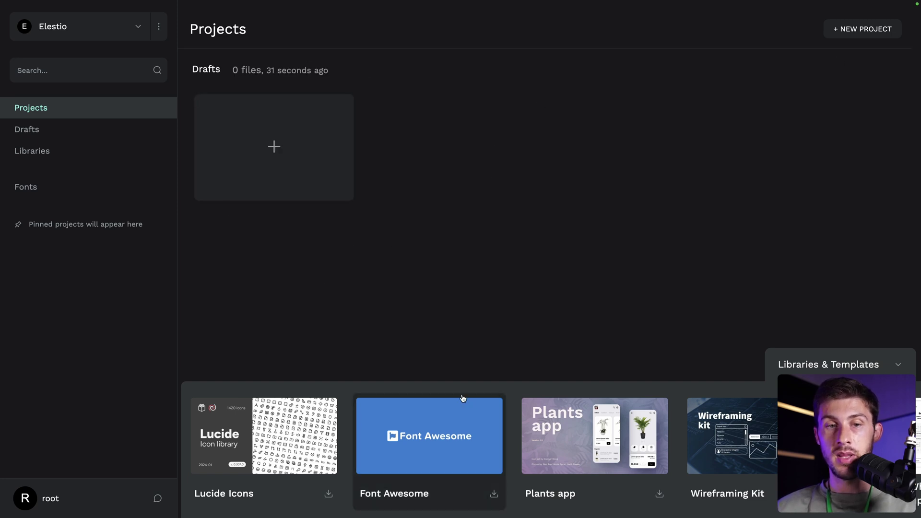
click(32, 151)
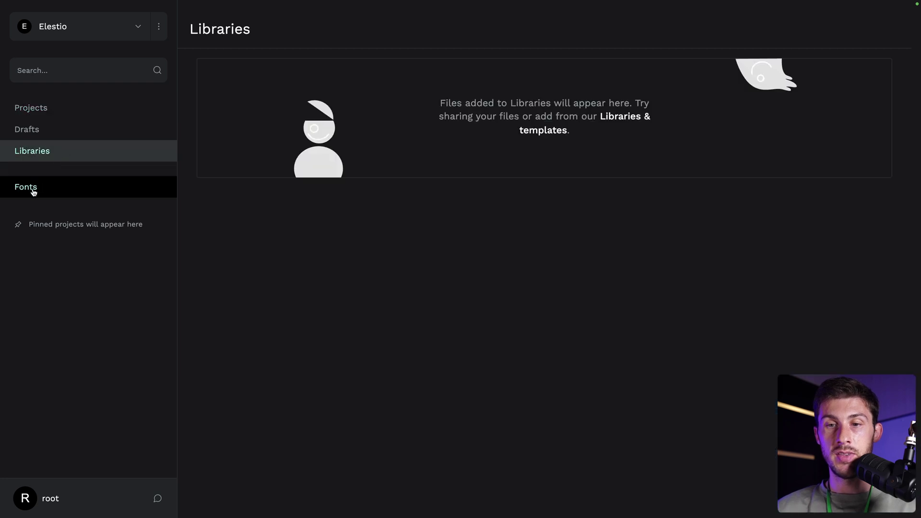
click(30, 186)
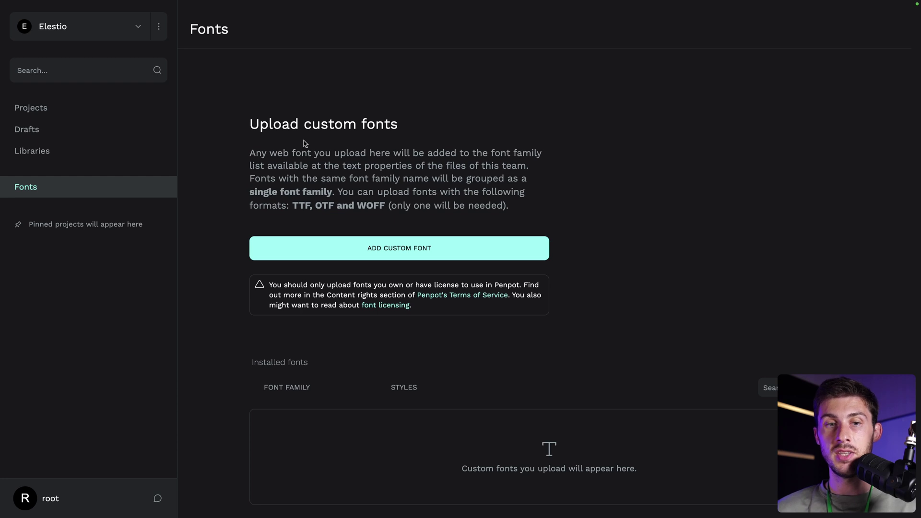
Step: Create the Demo App project and add a new blank file, New File 1, to it
click(114, 107)
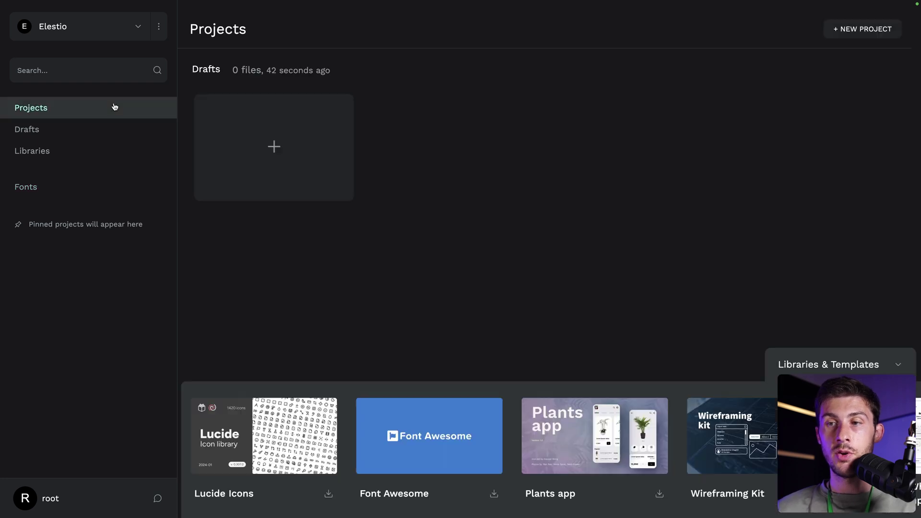
click(841, 35)
text(Demo App)
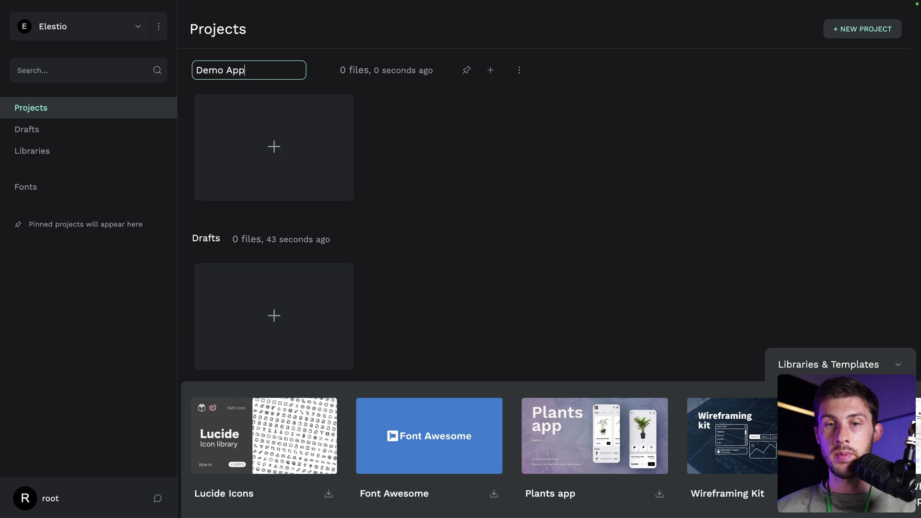
key(Return)
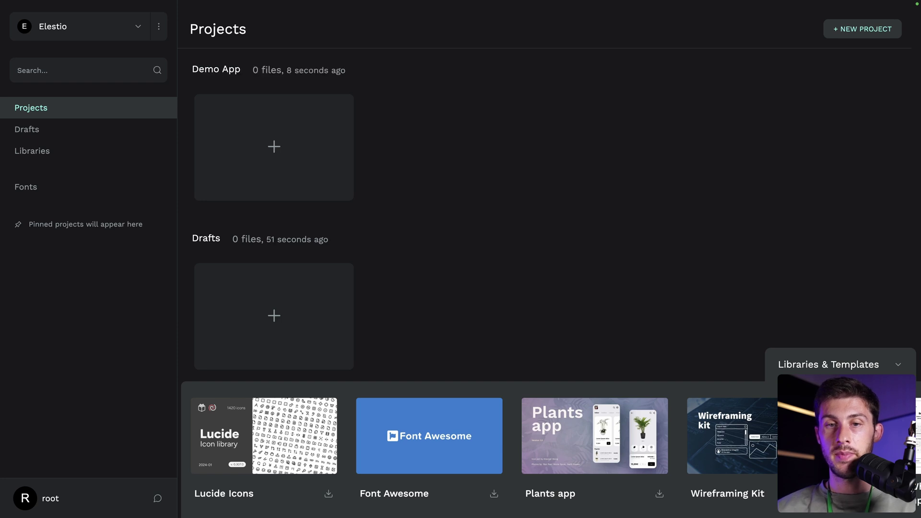
click(265, 149)
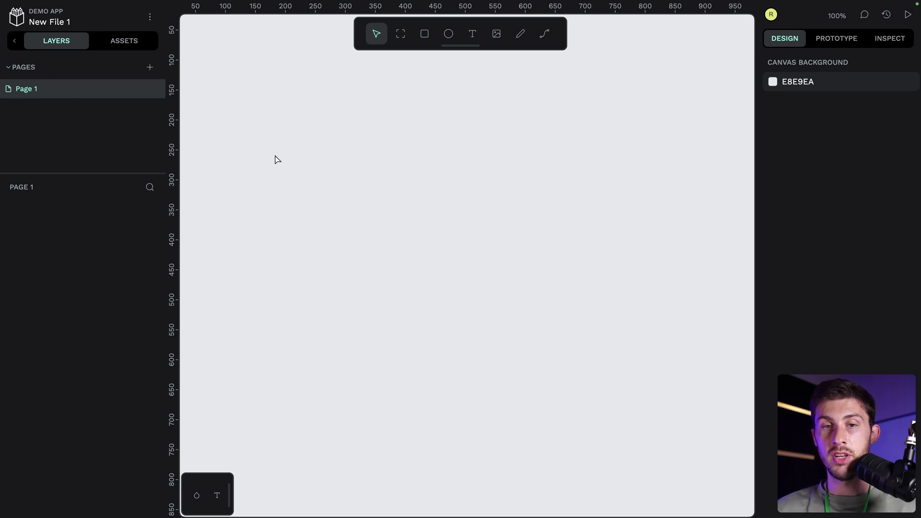
scroll(424, 211, down, 2)
scroll(425, 211, down, 2)
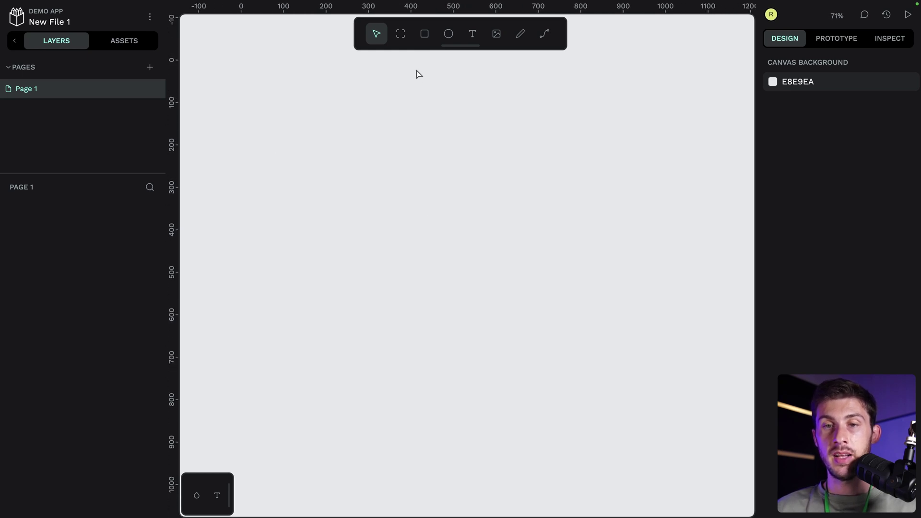
Step: Draw a white 930×470 board near the top of the canvas
click(400, 34)
click(399, 35)
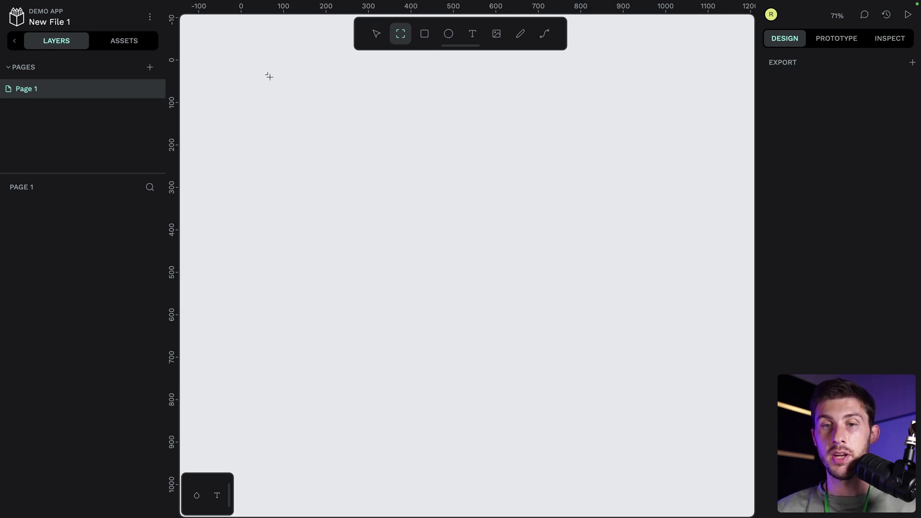
drag(256, 65, 652, 265)
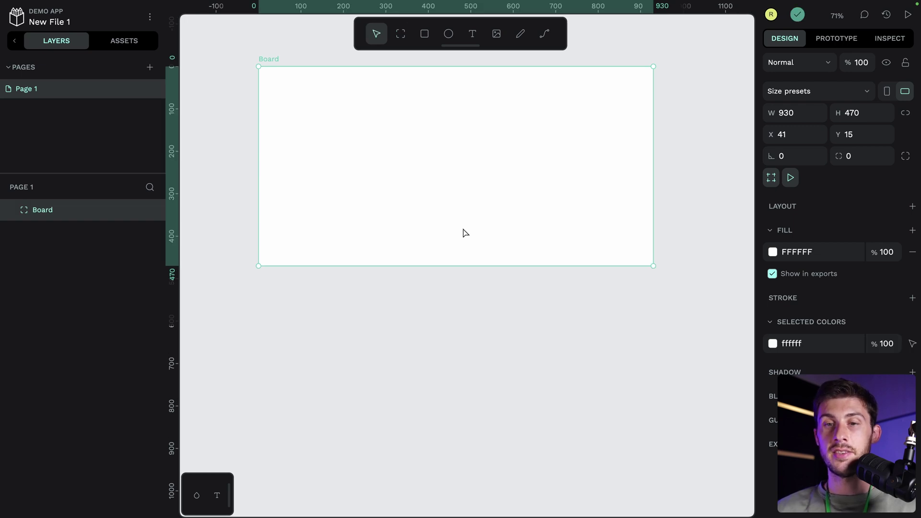
click(473, 34)
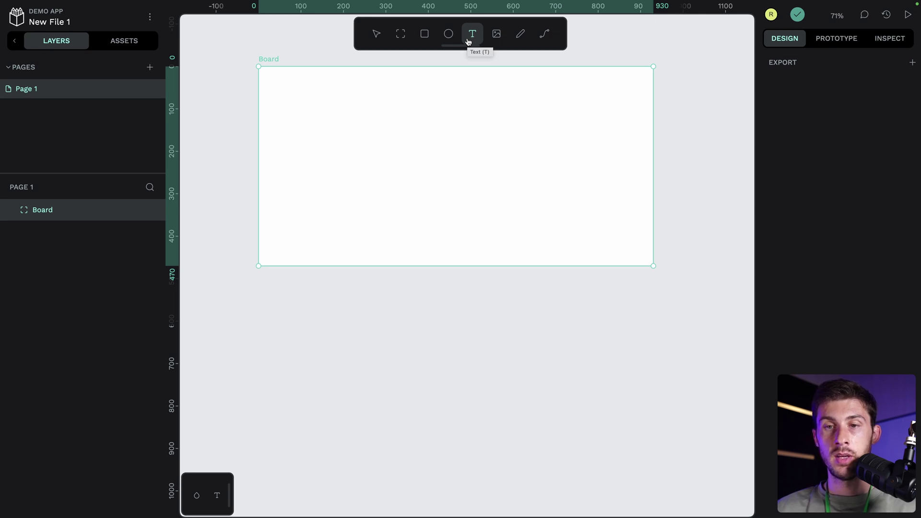
Step: Add the 'WELCOME TO MY GALLERY' heading in Poppins, weight 900
drag(340, 81, 592, 127)
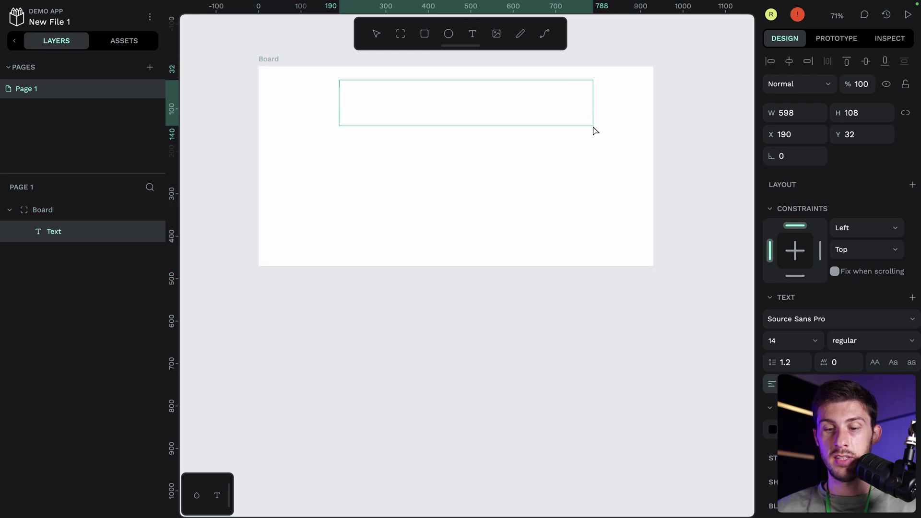
text(WELCOME TO MY GALLERY)
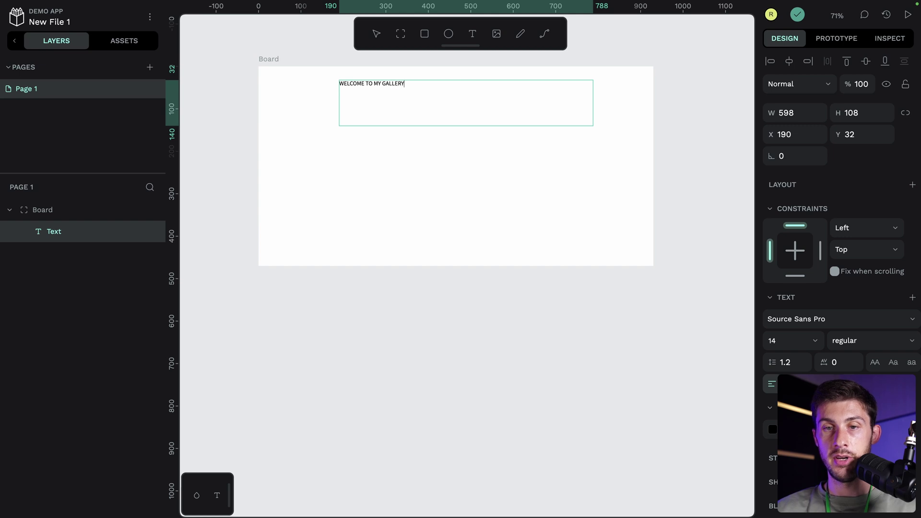
key(Escape)
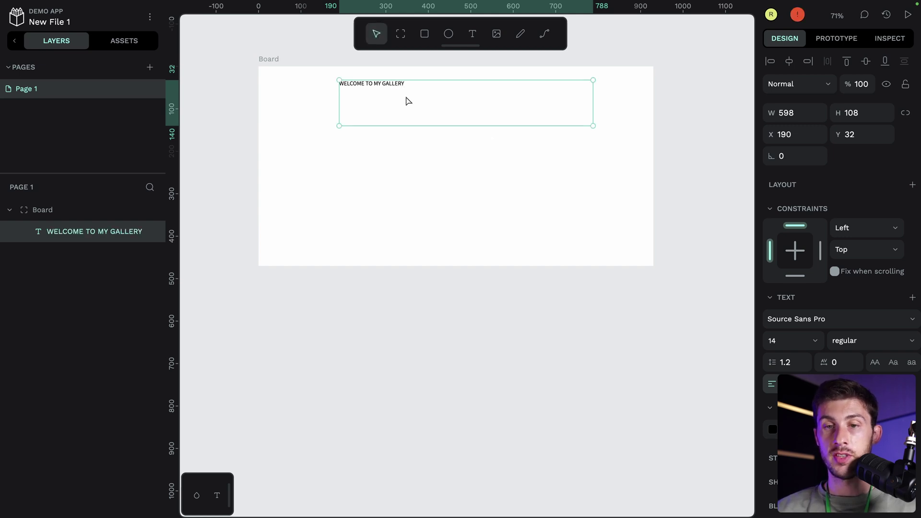
scroll(819, 294, down, 2)
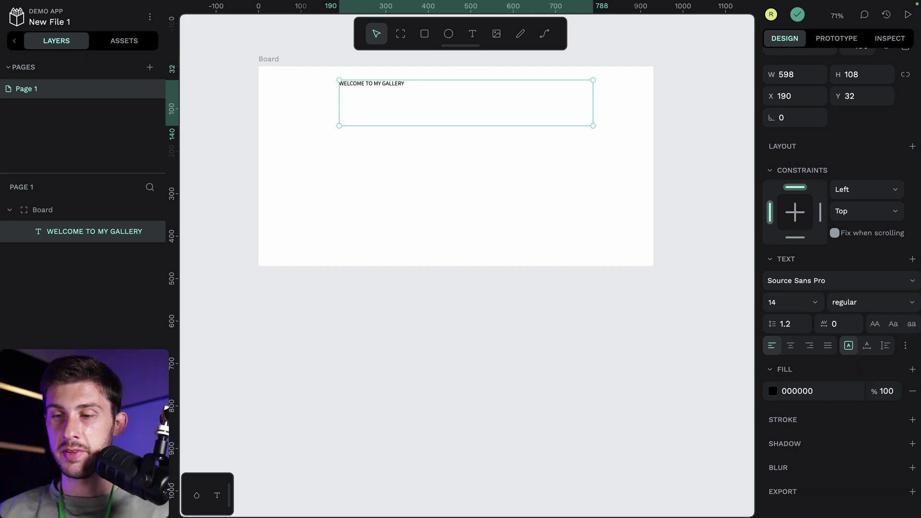
click(799, 280)
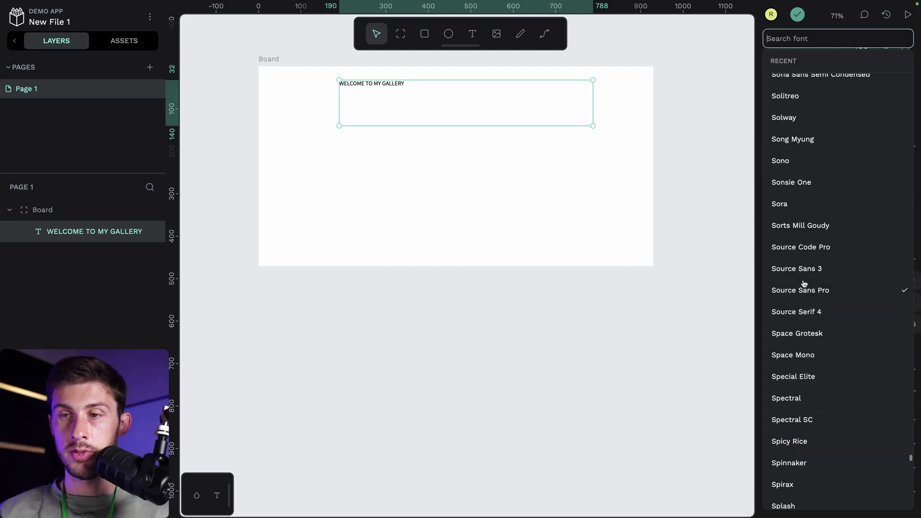
text(popp)
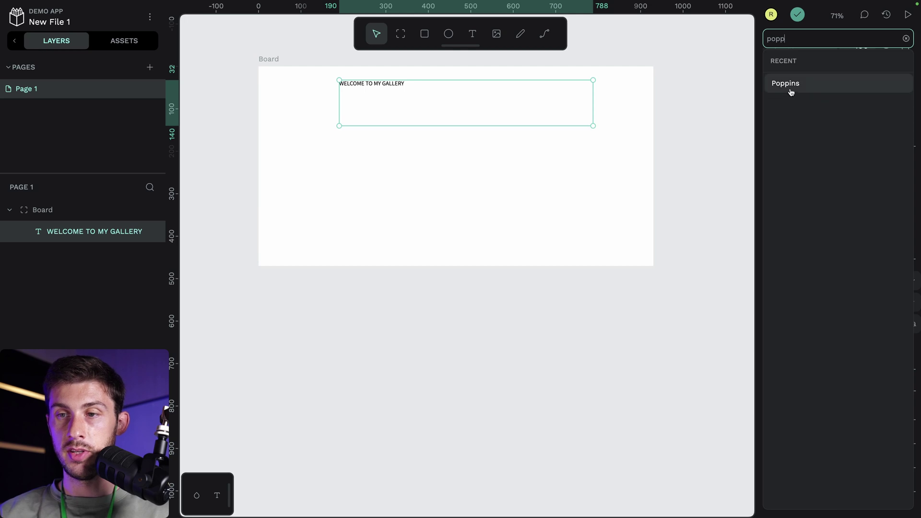
click(791, 86)
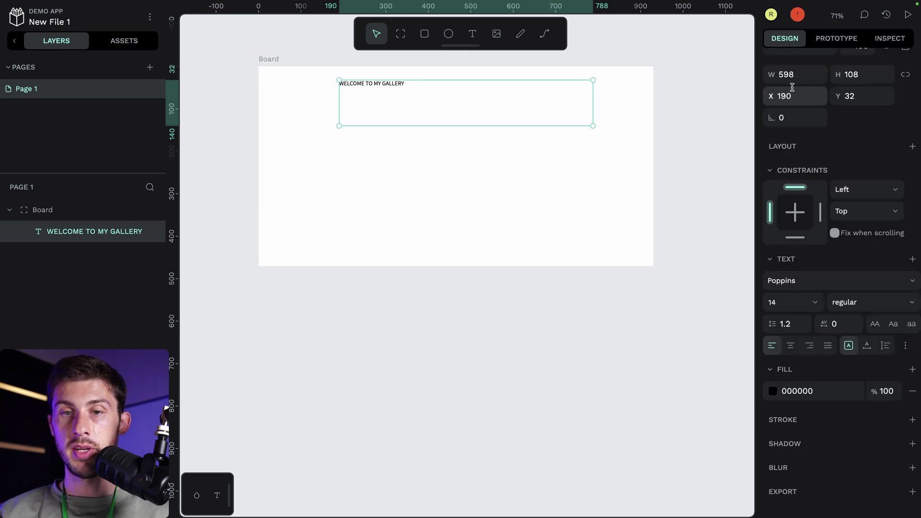
click(849, 303)
scroll(860, 418, down, 2)
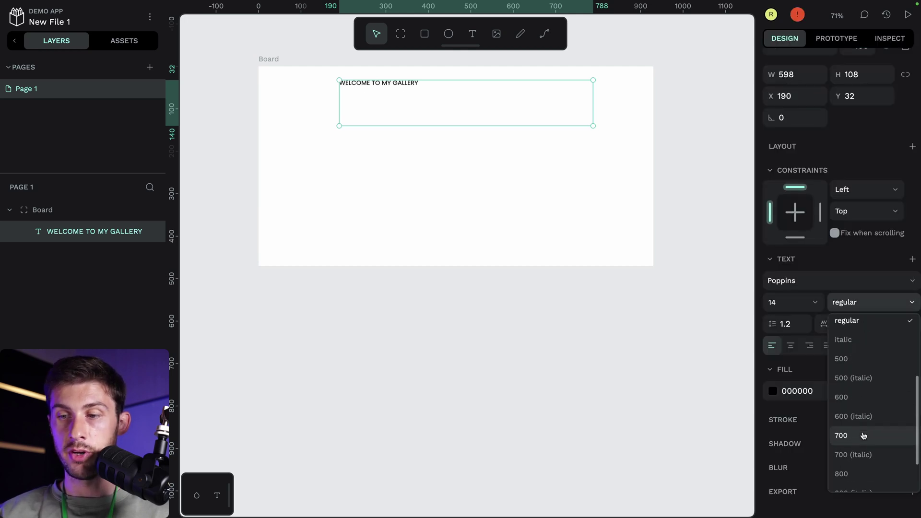
scroll(864, 434, down, 2)
click(853, 462)
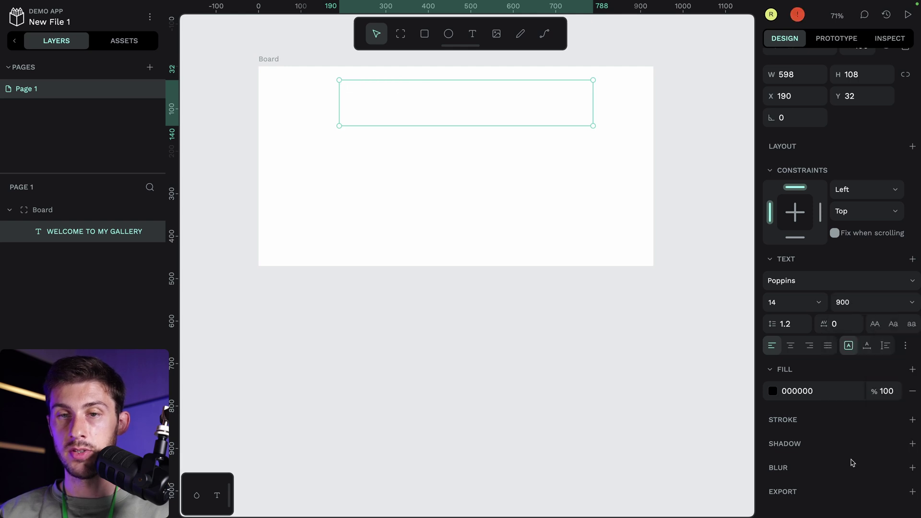
Step: Set the heading size to 32, wrap it onto two lines, and center-align it
double_click(774, 302)
text(32)
key(Return)
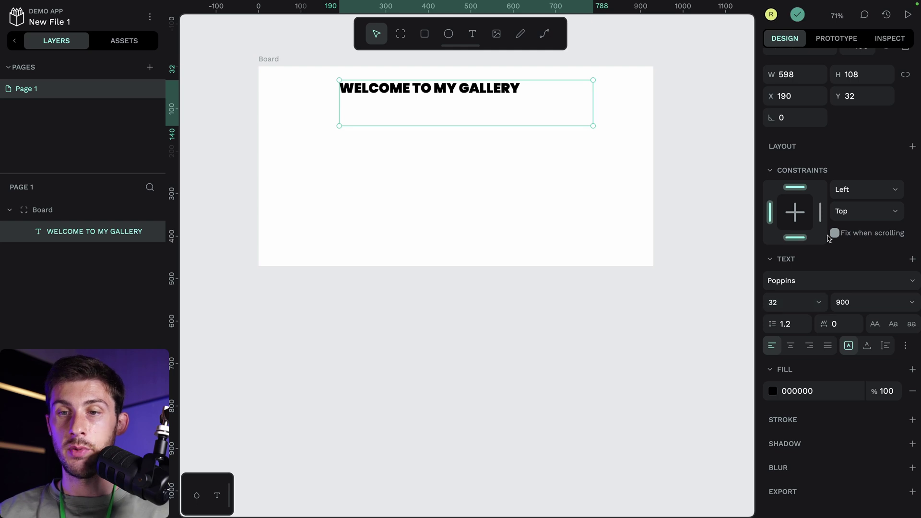
drag(595, 121, 479, 130)
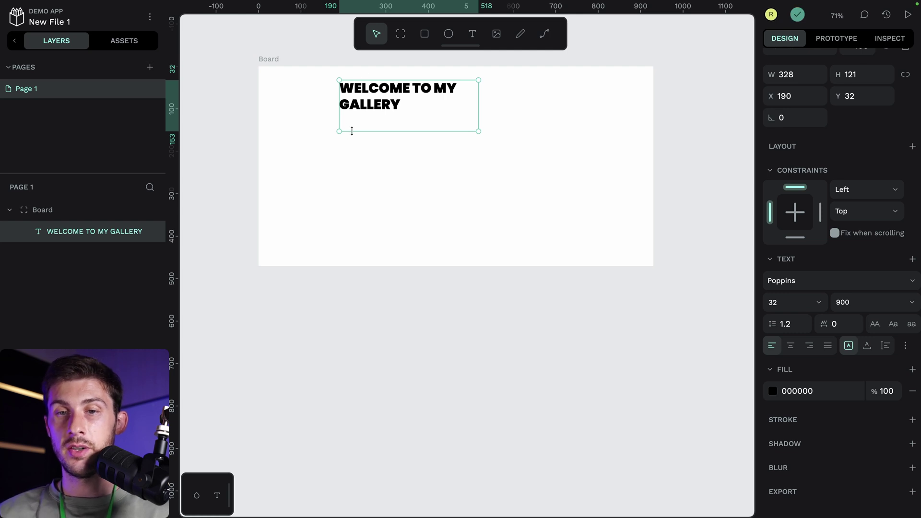
drag(376, 104, 422, 103)
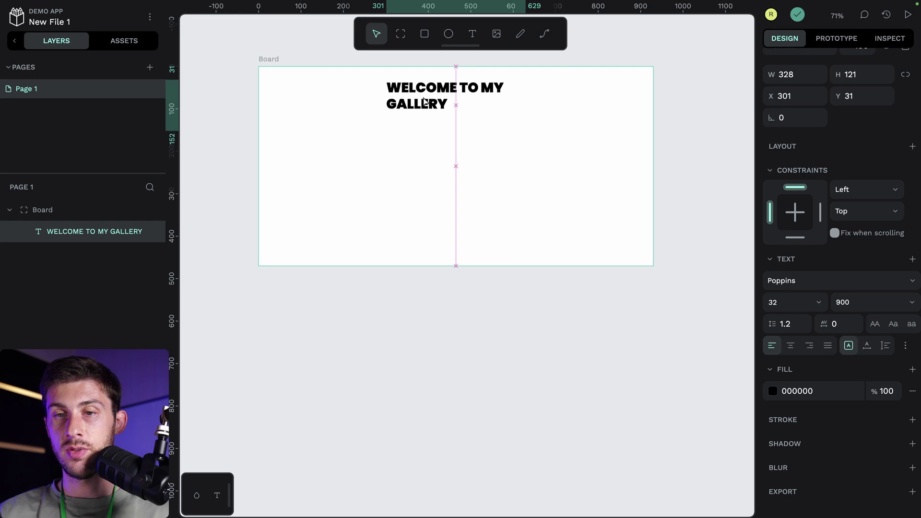
click(791, 346)
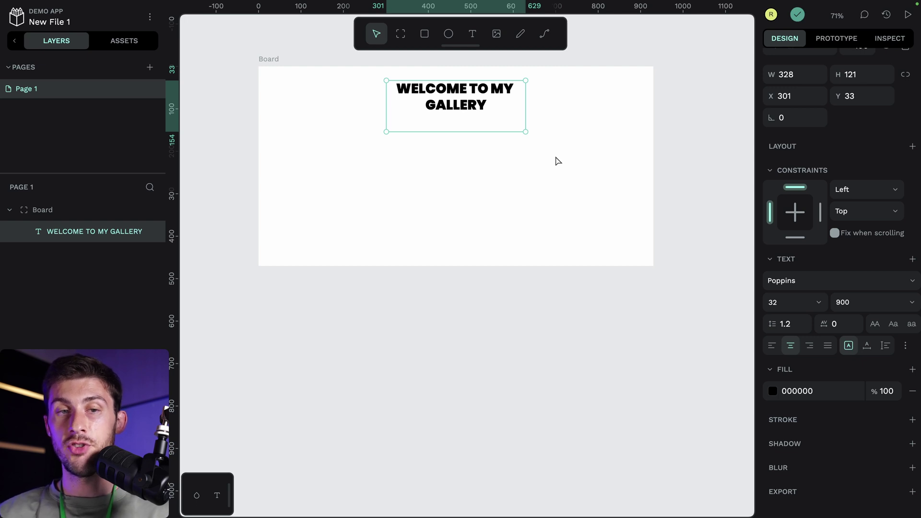
Step: Add a column-direction flex layout to the gallery board
click(666, 176)
click(276, 60)
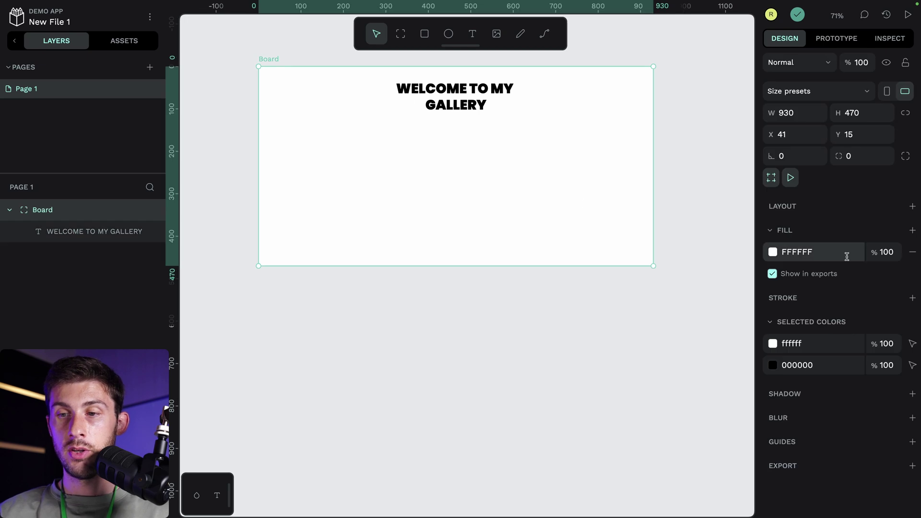
click(913, 206)
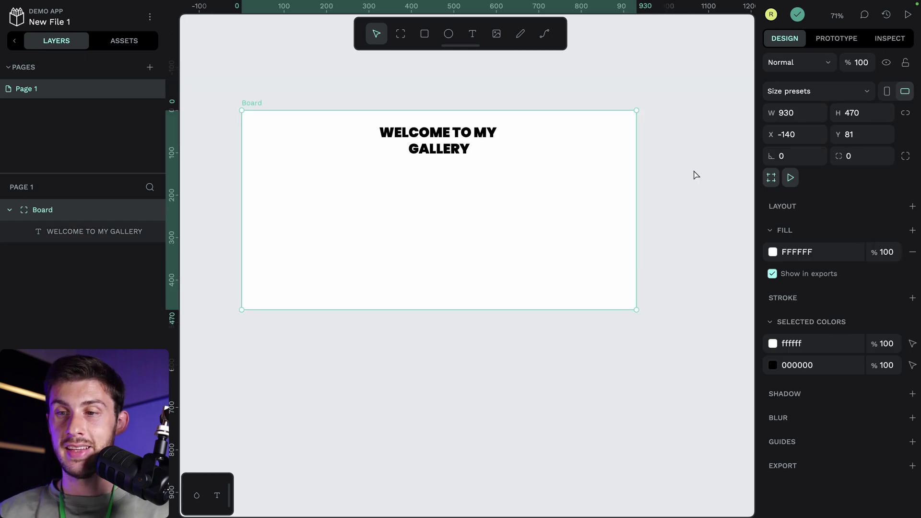
click(913, 207)
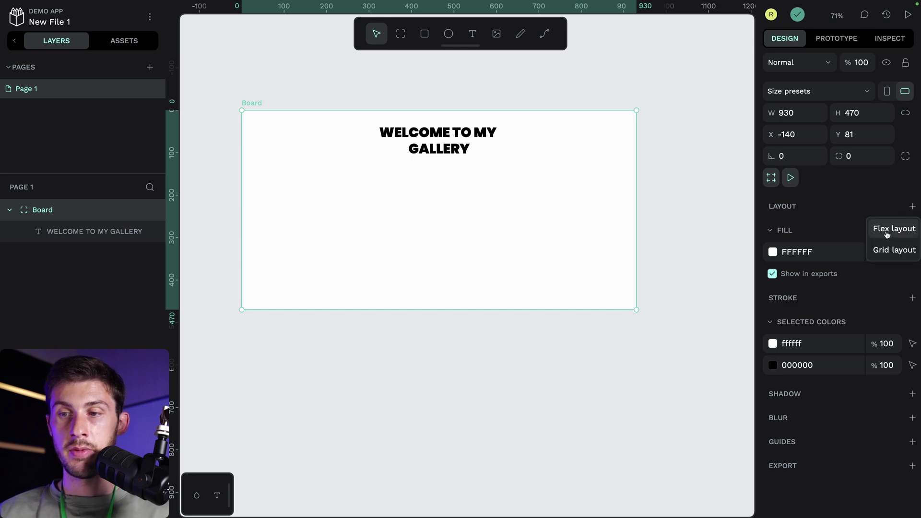
click(890, 229)
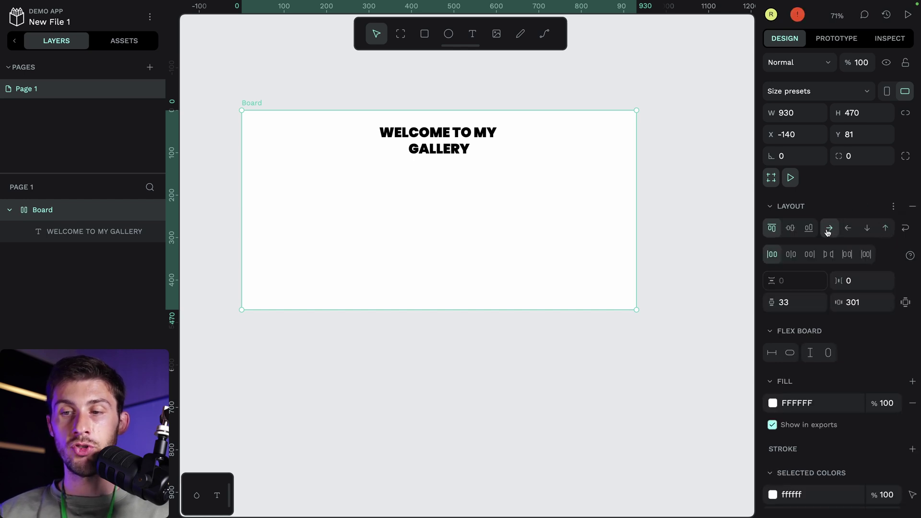
click(868, 227)
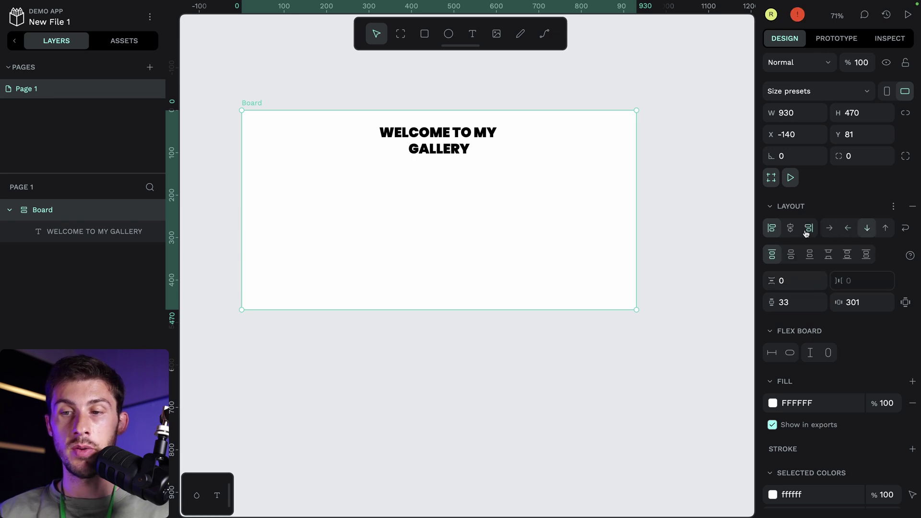
click(790, 229)
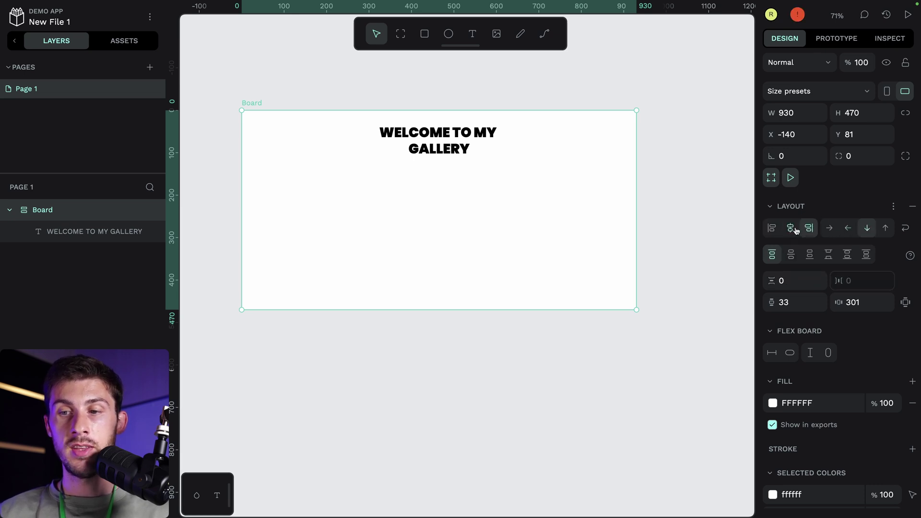
click(773, 228)
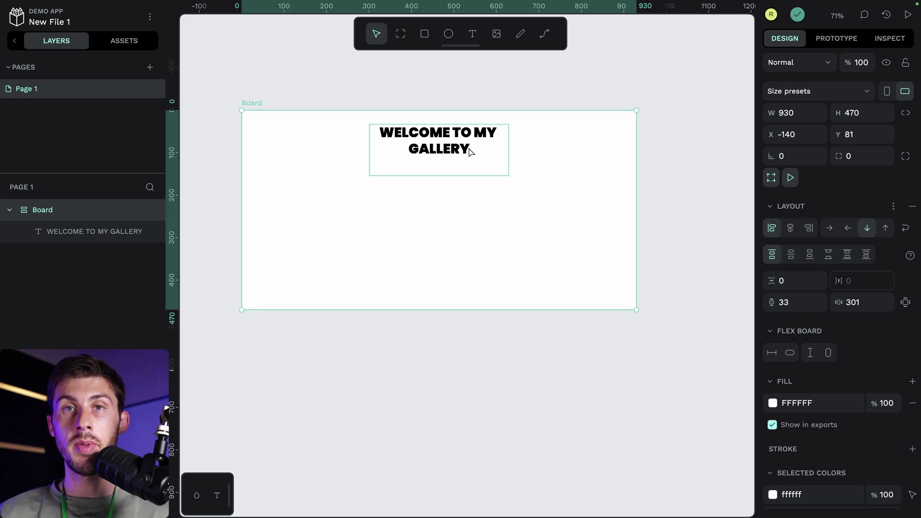
Step: Set the board's side padding to 0 and centre the heading horizontally
double_click(853, 302)
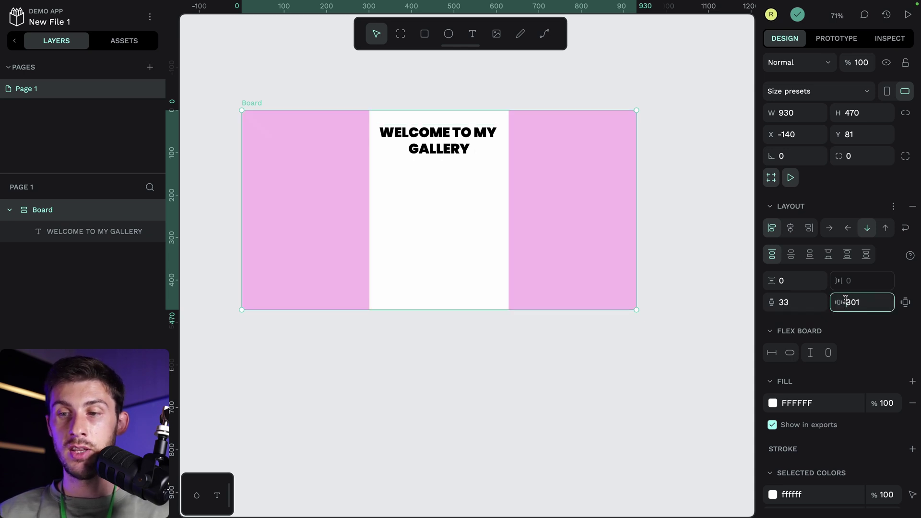
text(0)
key(Return)
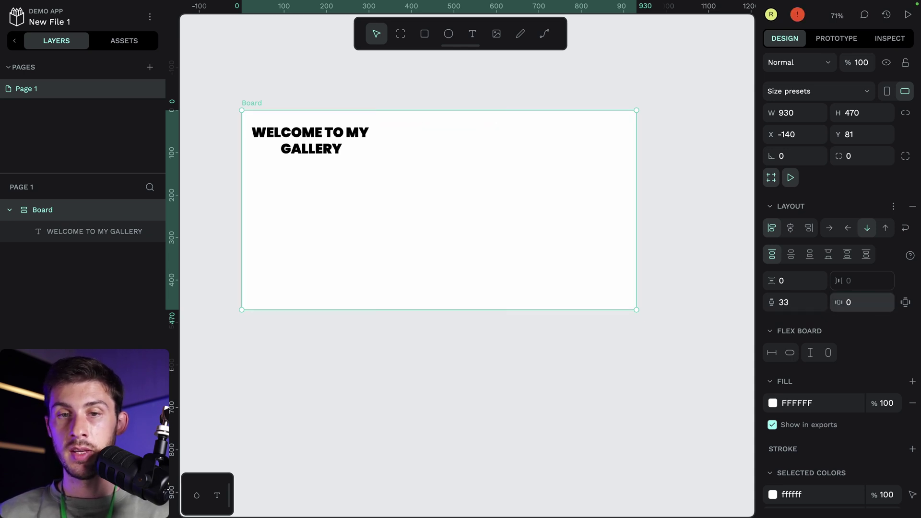
click(790, 229)
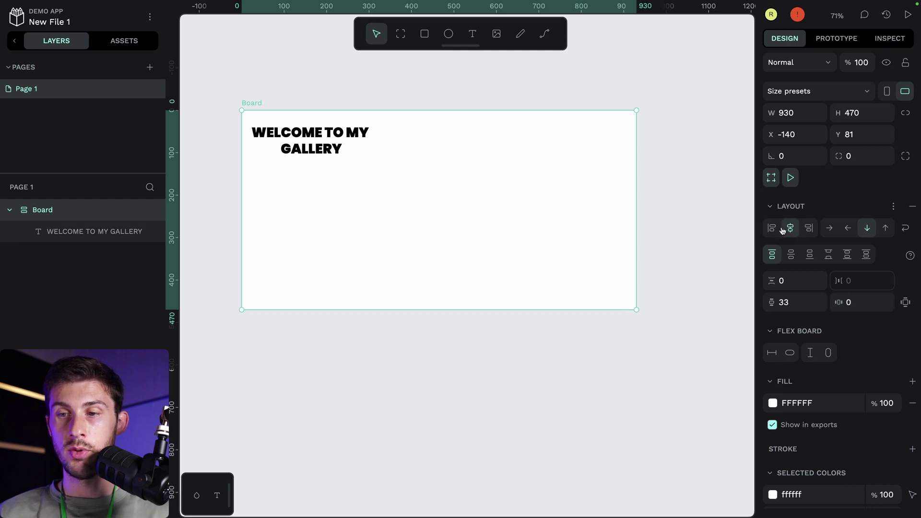
click(322, 144)
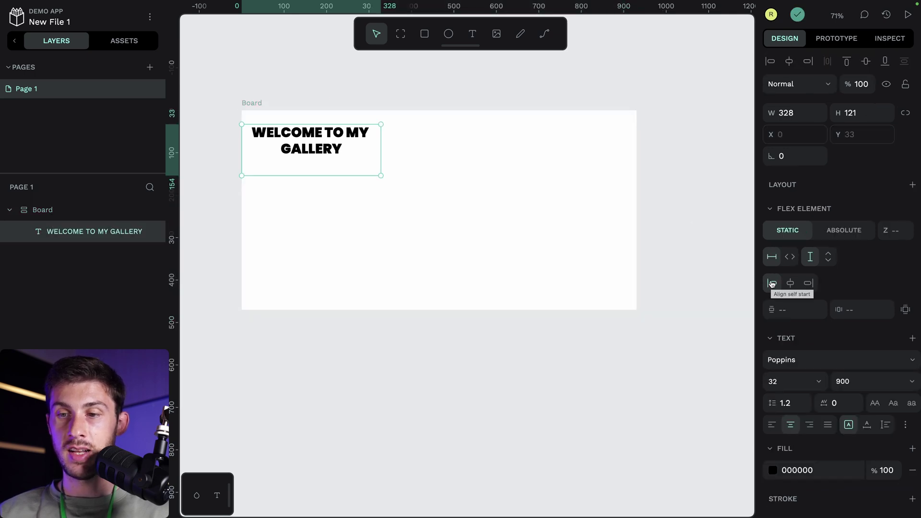
click(772, 283)
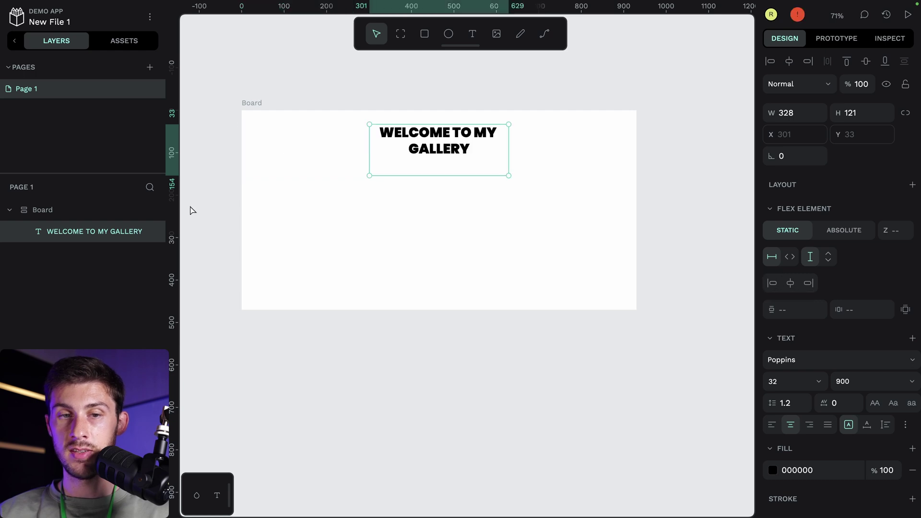
Step: Try other heading placements, finally justifying the heading to the top of the board
click(65, 210)
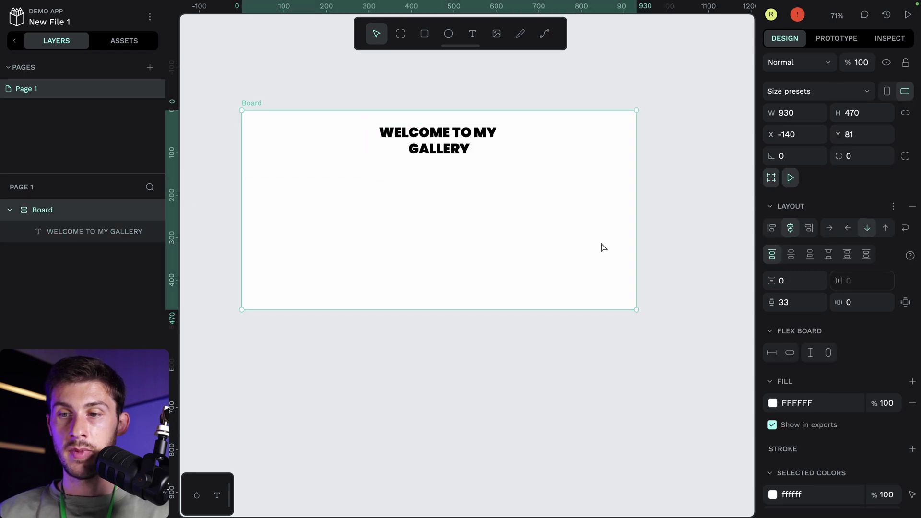
click(772, 228)
click(808, 228)
click(790, 255)
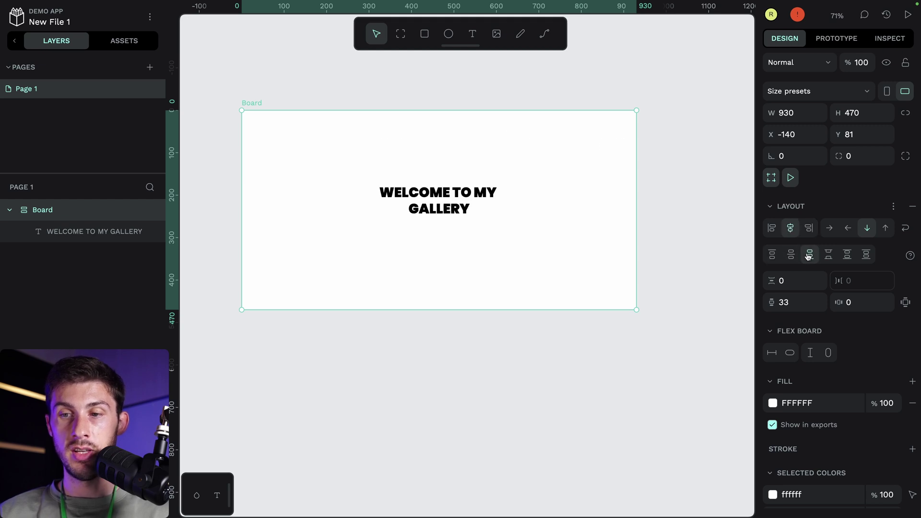
click(810, 256)
click(772, 254)
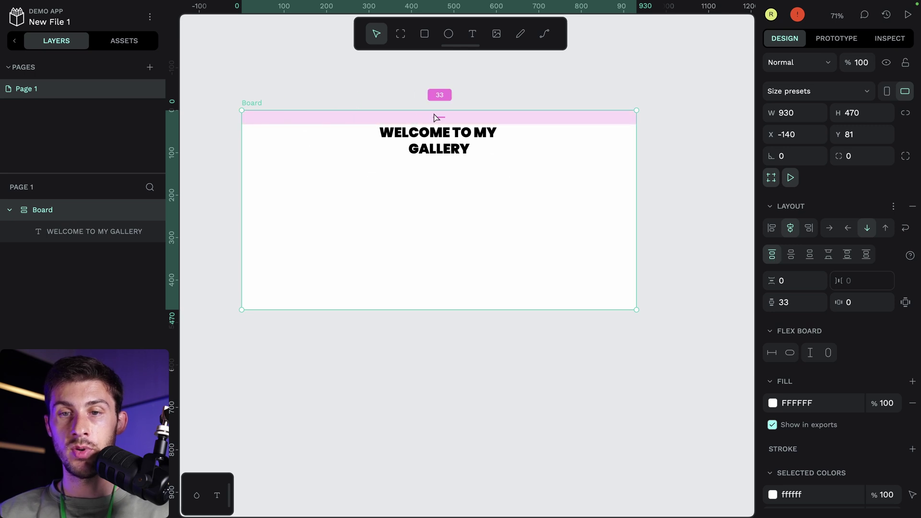
Step: Shorten the heading's text box to about 81 px tall around its two lines
click(443, 144)
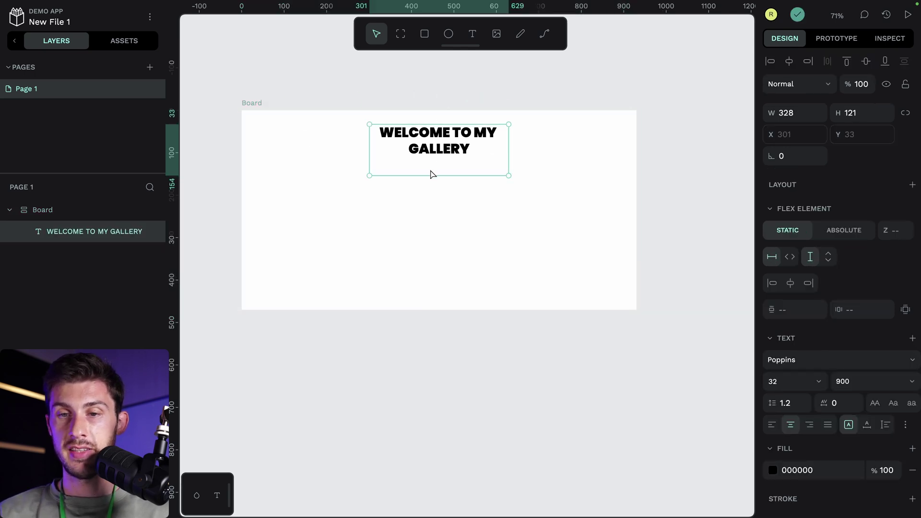
drag(429, 175, 430, 157)
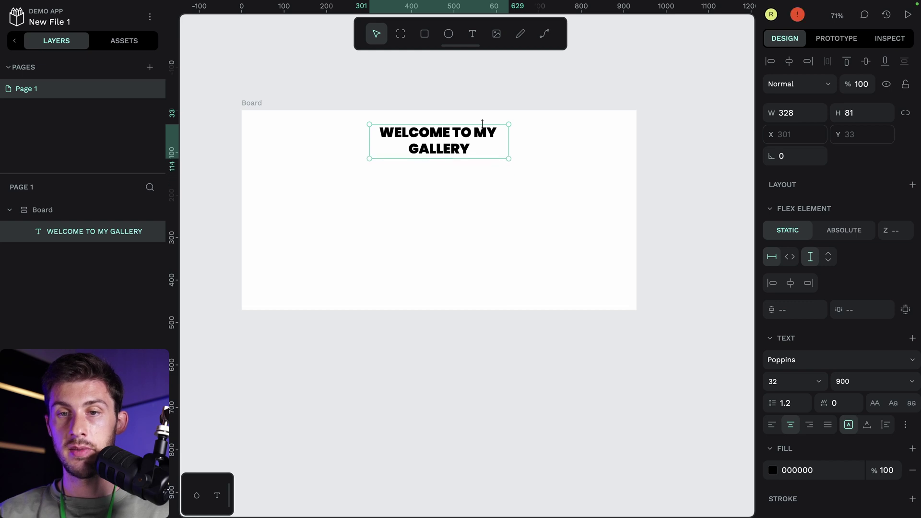
click(502, 93)
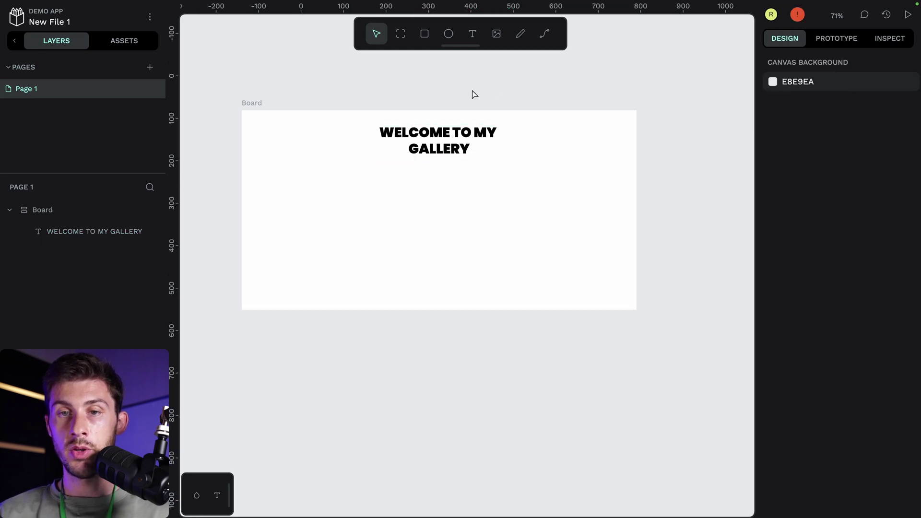
Step: Draw a new board below the heading, stretched to the gallery board's edges
click(400, 34)
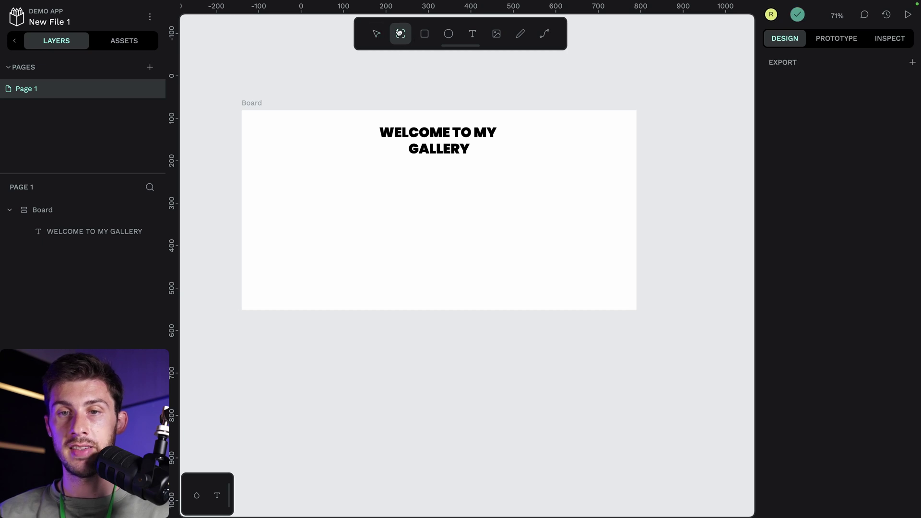
drag(243, 162, 633, 307)
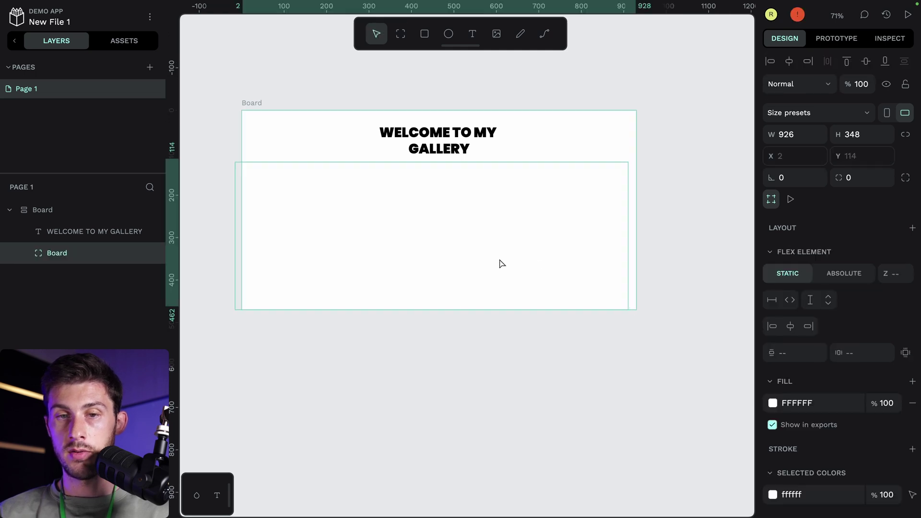
drag(633, 302, 637, 307)
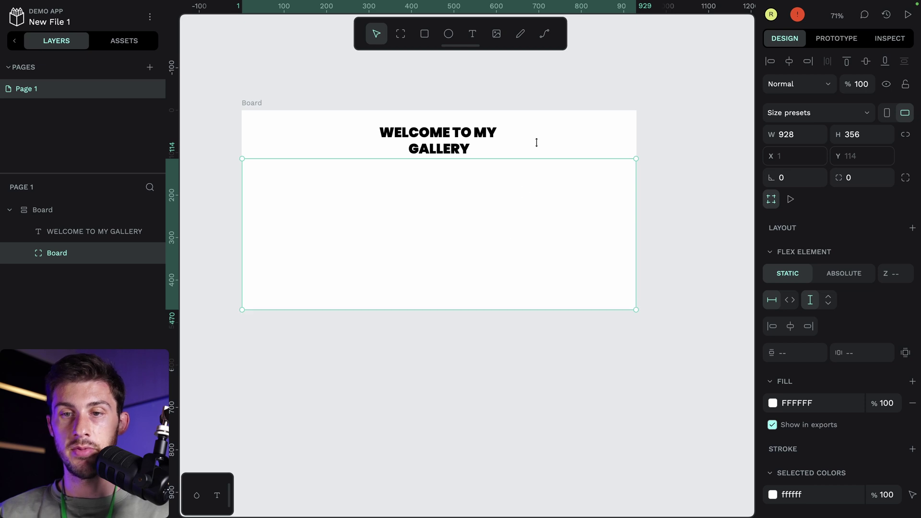
Step: Stretch the gallery board to 880 px tall and the inner board to about 627 px
click(251, 102)
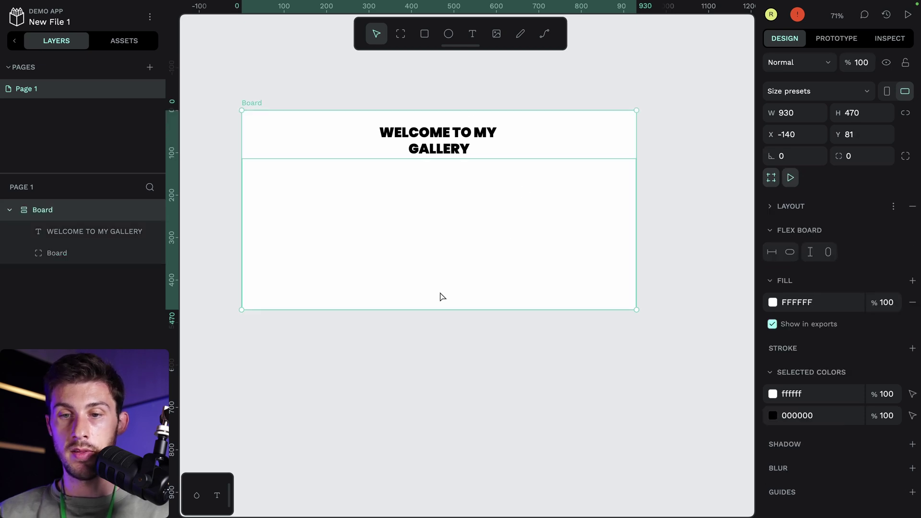
drag(441, 309, 441, 484)
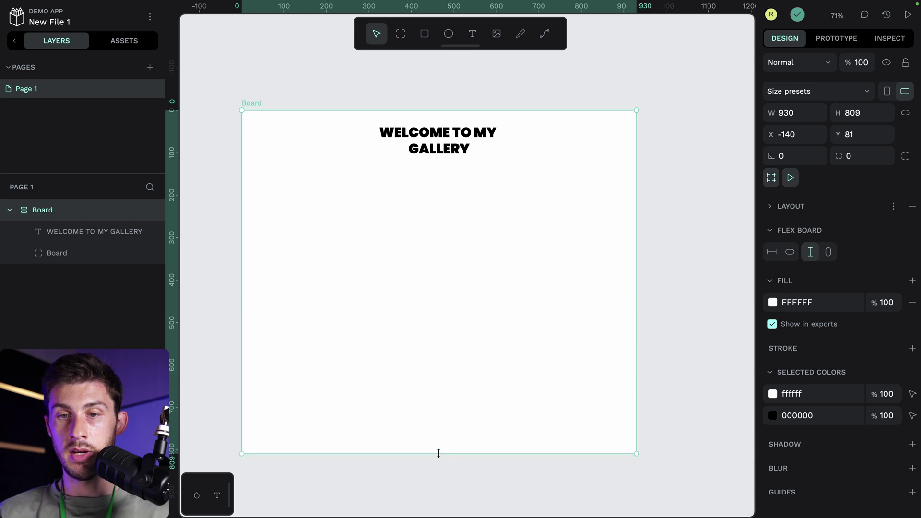
scroll(456, 385, up, 1)
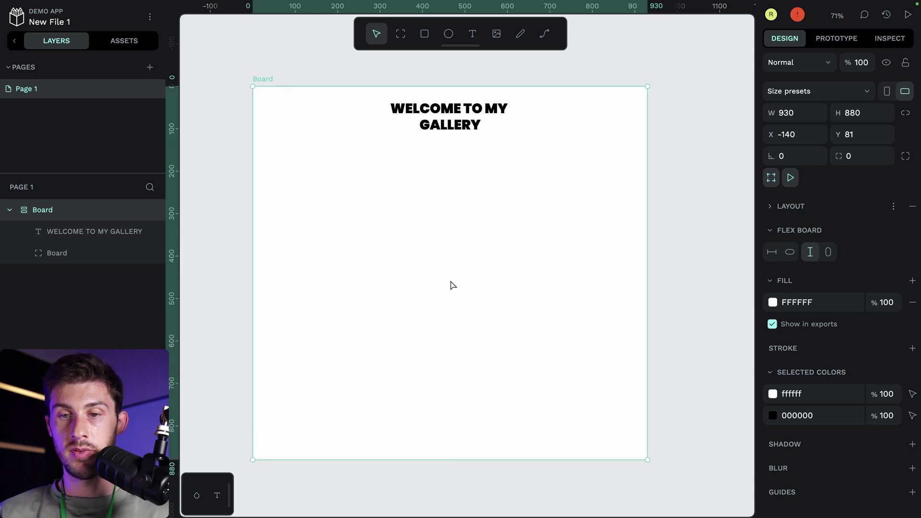
click(448, 243)
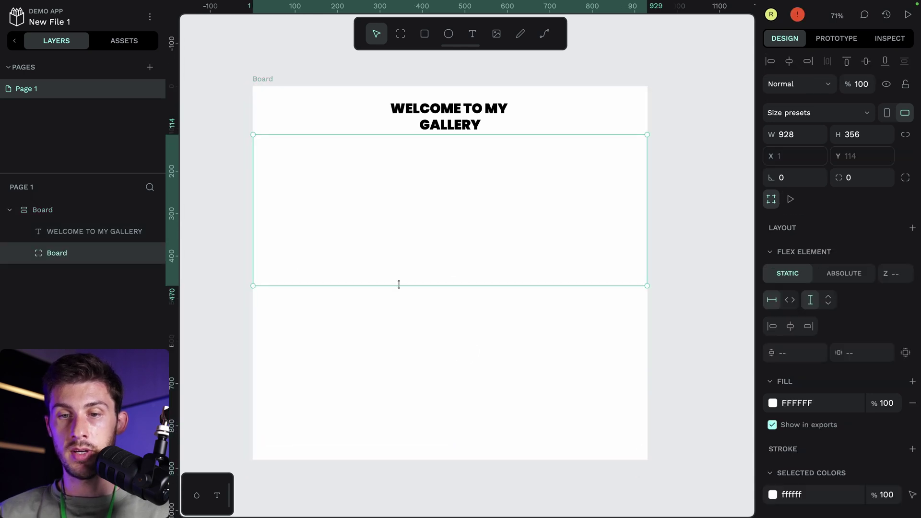
drag(398, 285, 403, 400)
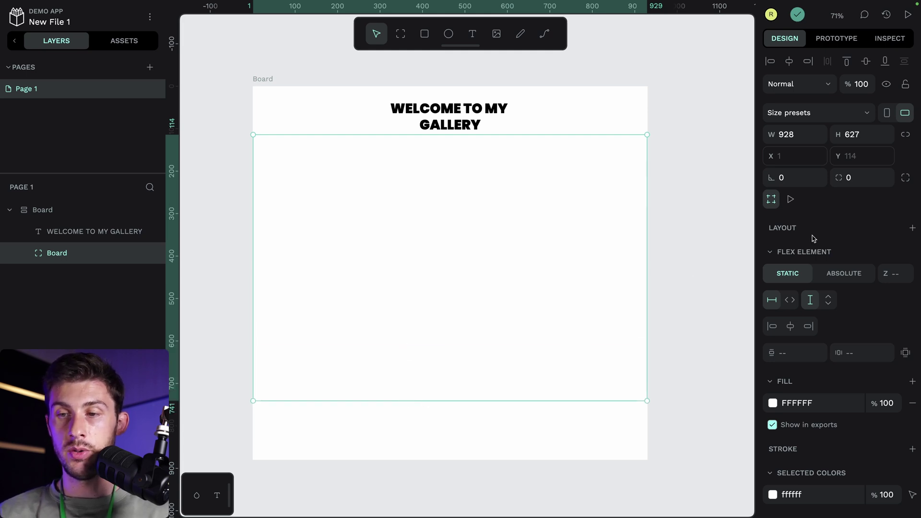
Step: Apply a grid layout to the inner board, splitting it into two columns and two rows
click(912, 227)
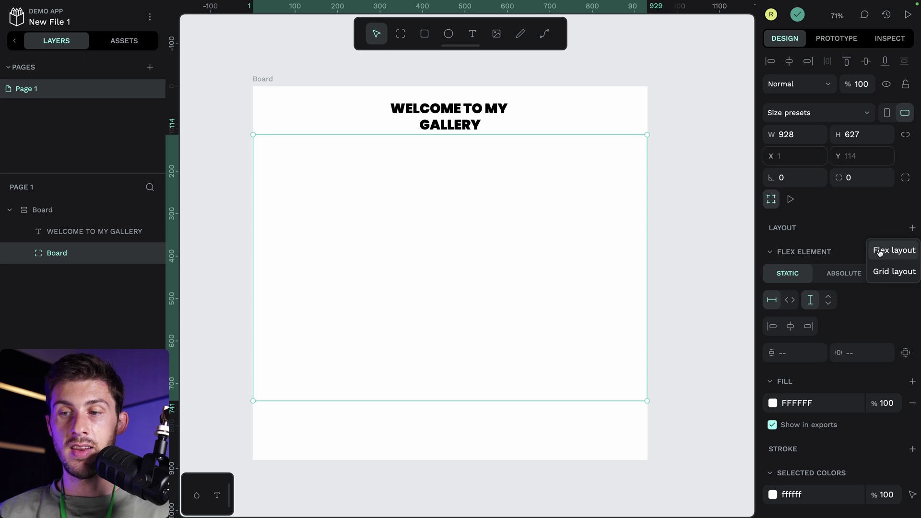
click(894, 271)
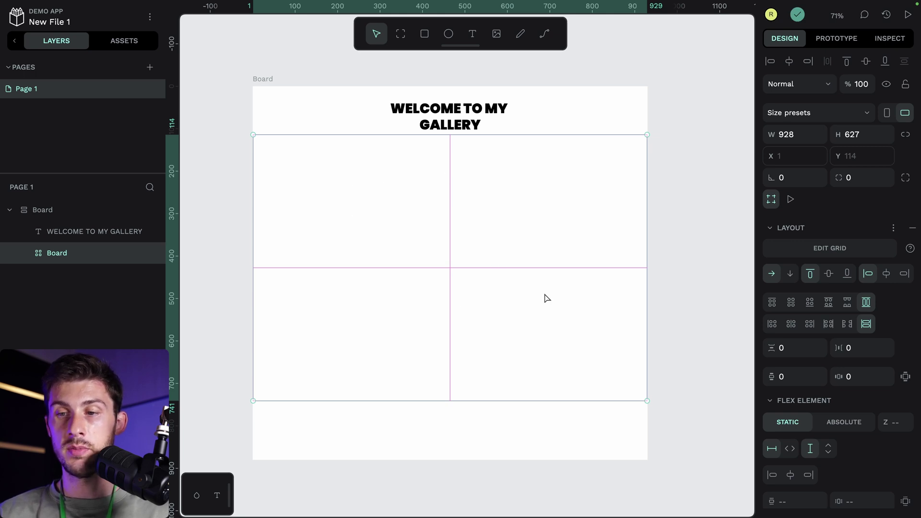
Step: In the grid editor, drag-resize the inner board's columns and add an extra column
click(830, 248)
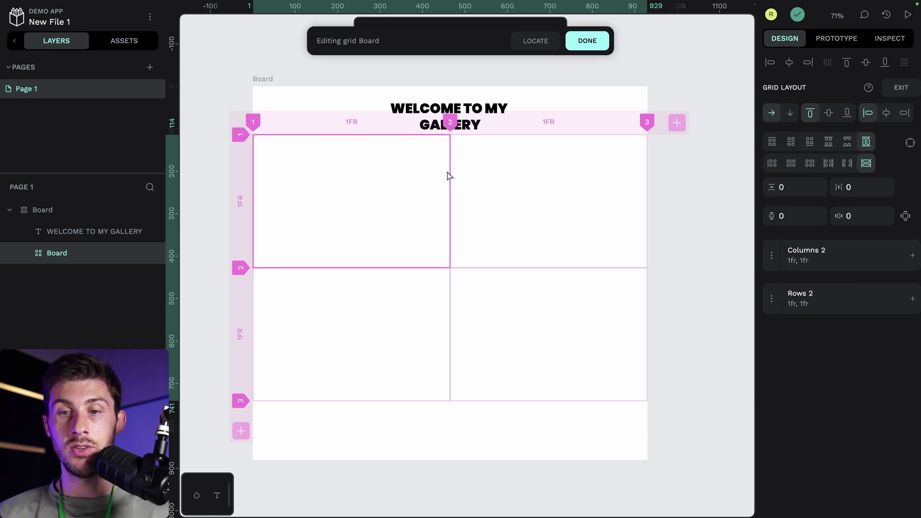
mouse_move(450, 123)
mouse_down()
mouse_move(421, 137)
mouse_move(498, 137)
mouse_up()
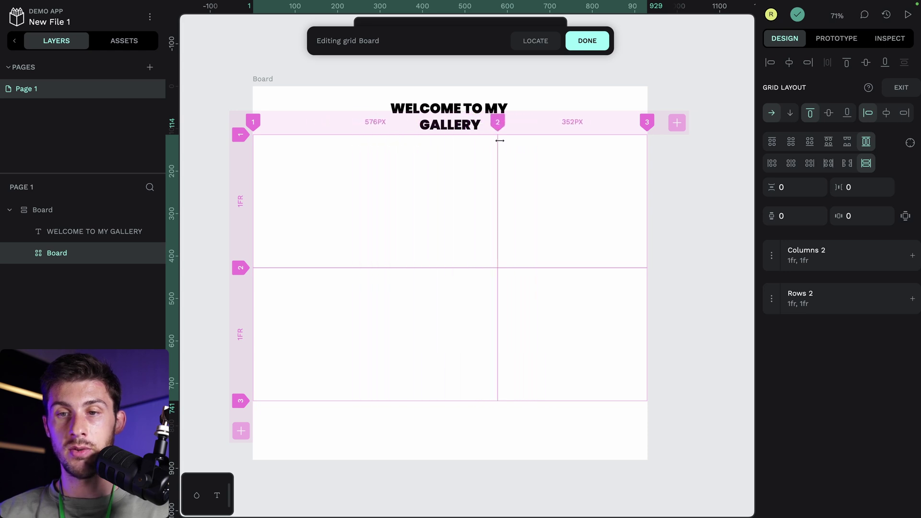
click(678, 125)
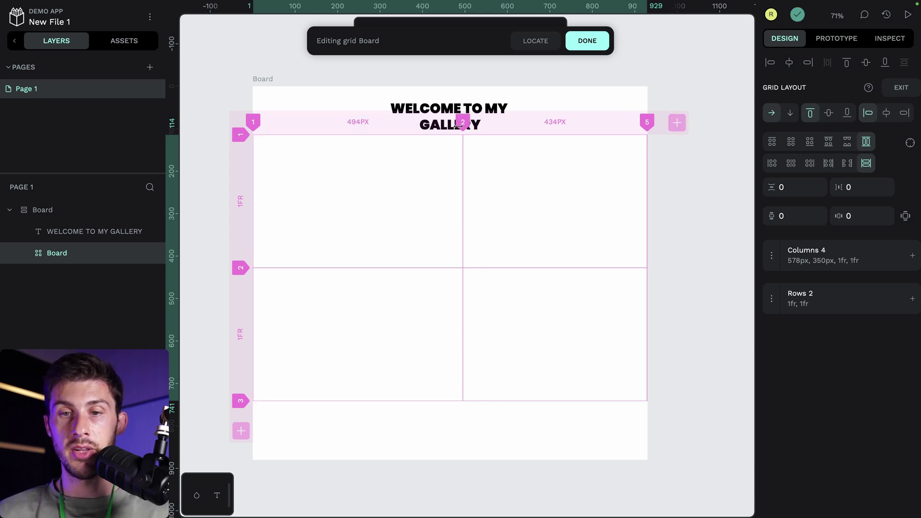
drag(498, 123, 337, 123)
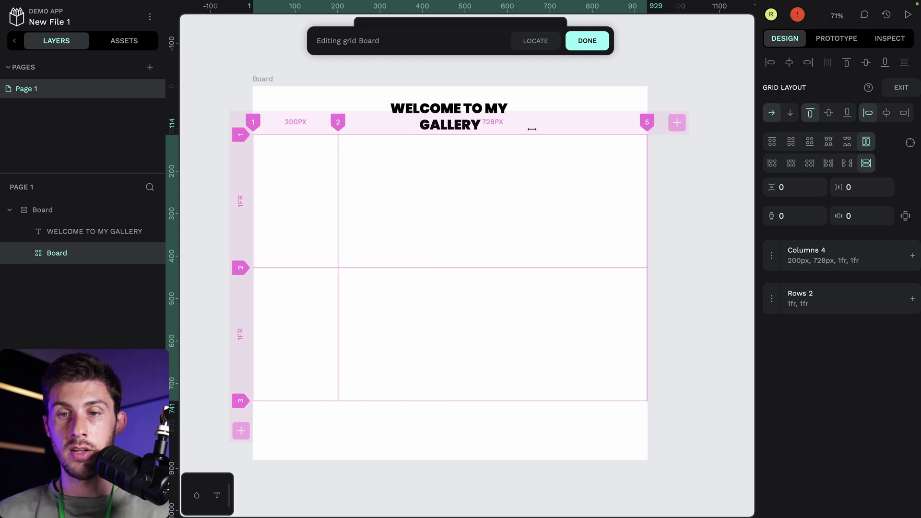
drag(647, 123, 645, 122)
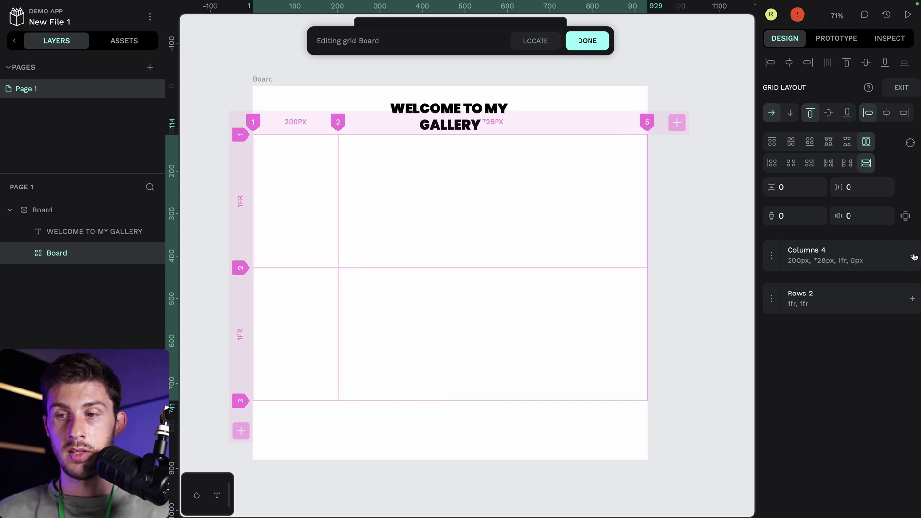
Step: Switch the column tracks to FR units and remove the extra column
click(869, 261)
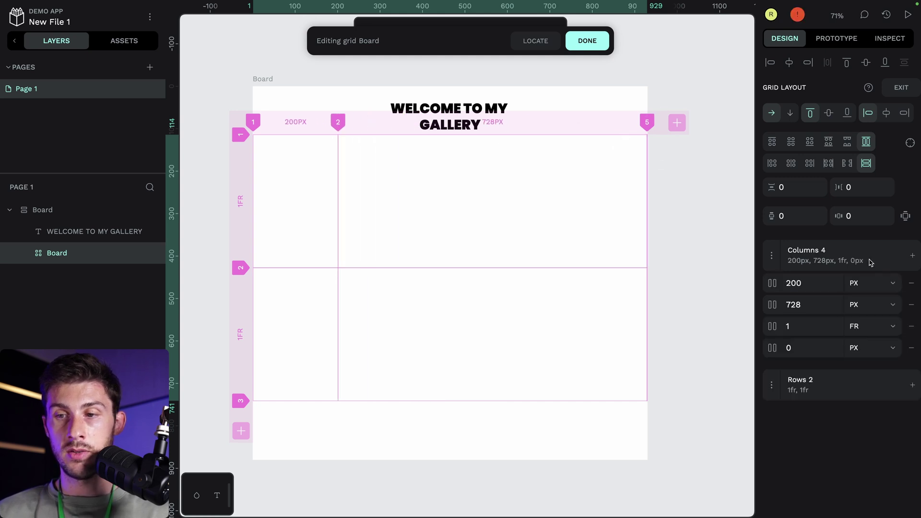
click(871, 283)
click(870, 310)
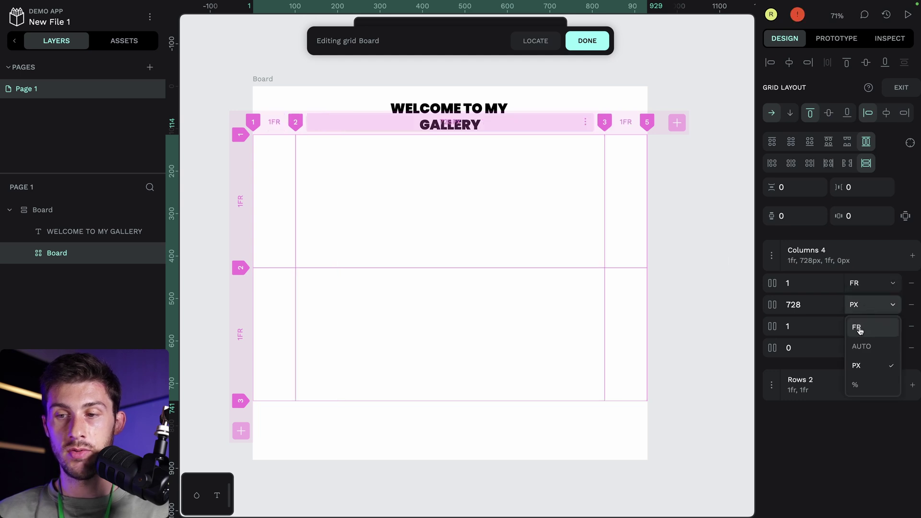
click(860, 327)
click(873, 348)
click(870, 371)
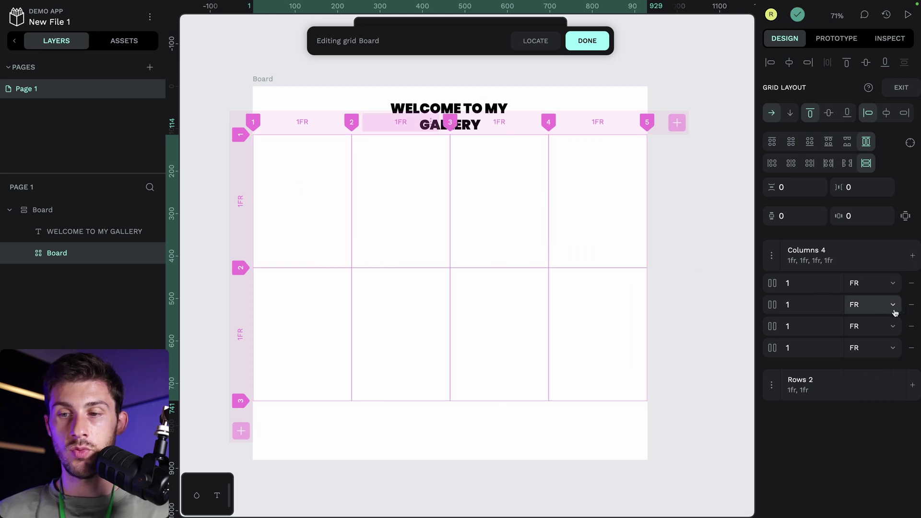
click(911, 326)
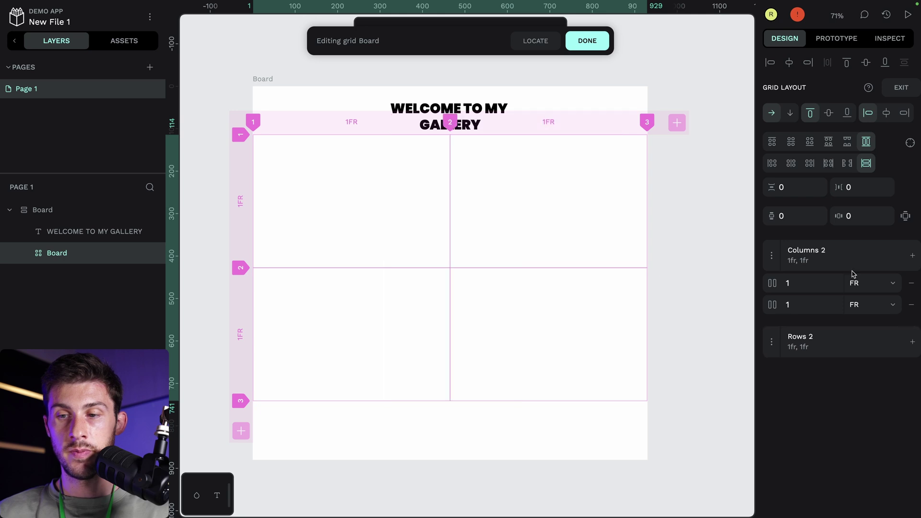
Step: Set the second column to 2fr, then return it to 1fr
click(798, 304)
text(2)
key(Return)
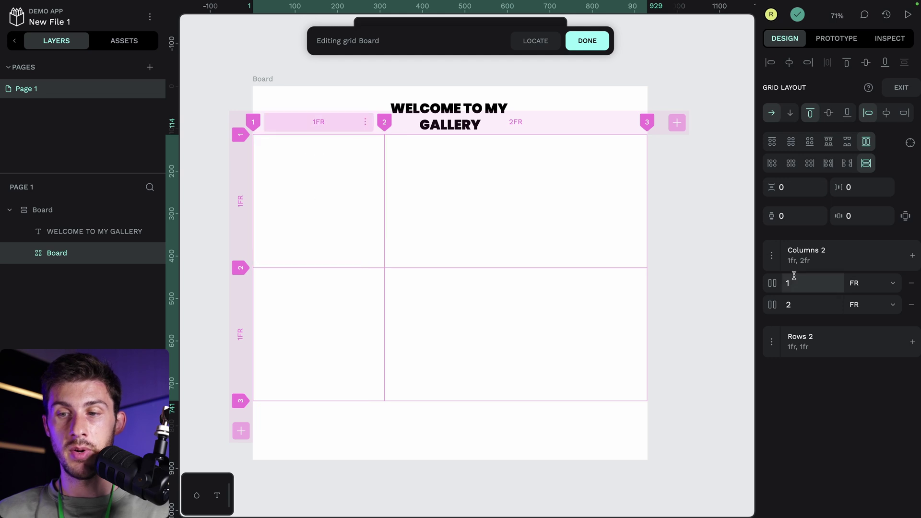
click(798, 304)
text(1)
key(Return)
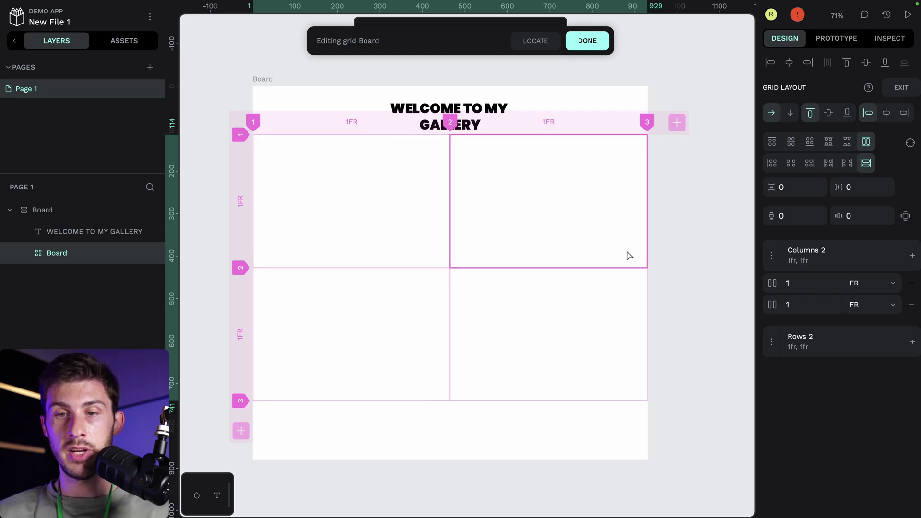
Step: Insert DSC01369.jpg and make it fill the first grid cell at 464×313.5
click(586, 41)
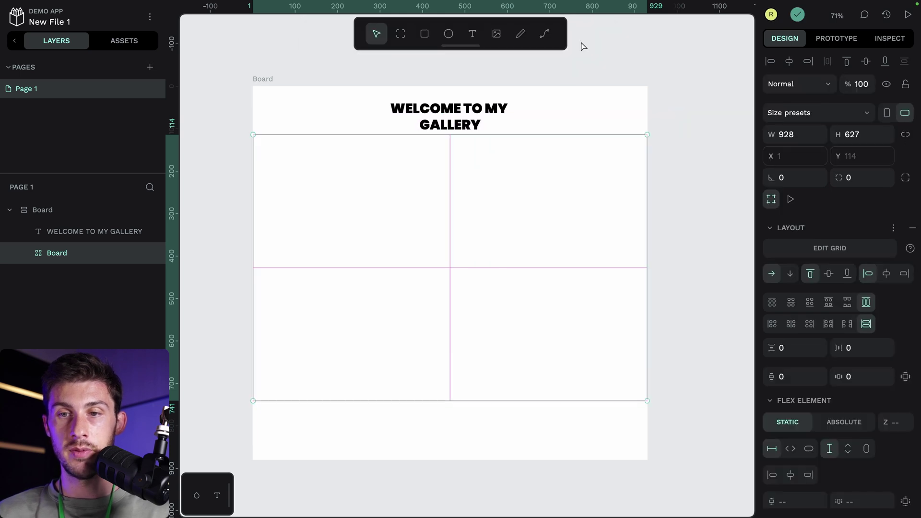
click(496, 34)
click(569, 204)
key(Down)
key(Up)
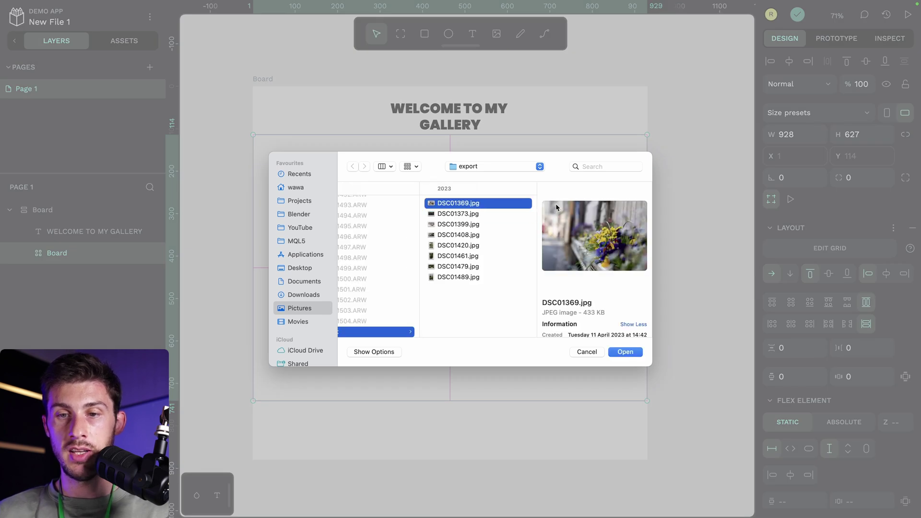
key(Return)
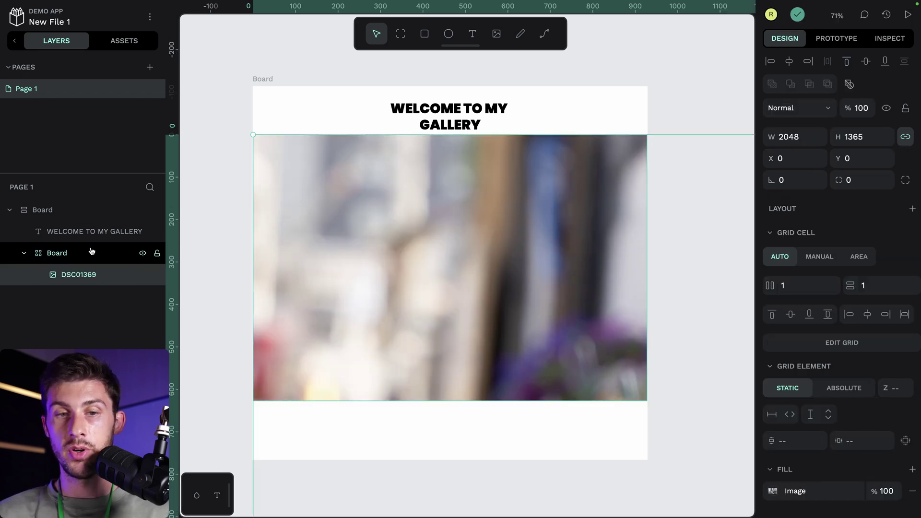
scroll(407, 246, down, 3)
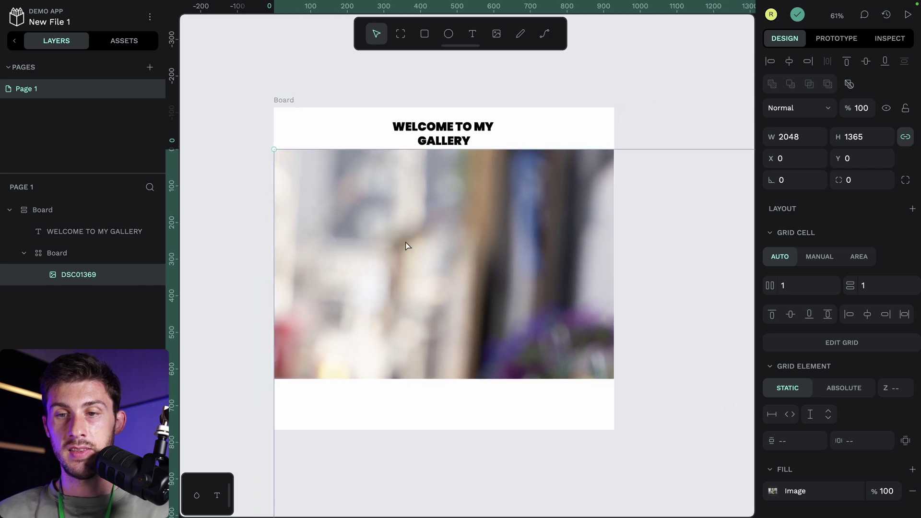
scroll(407, 247, down, 2)
scroll(406, 246, up, 1)
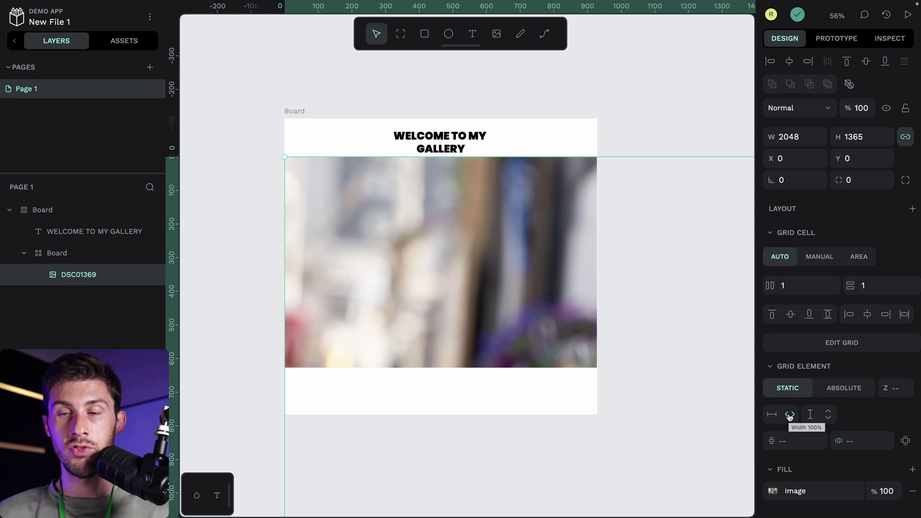
click(789, 415)
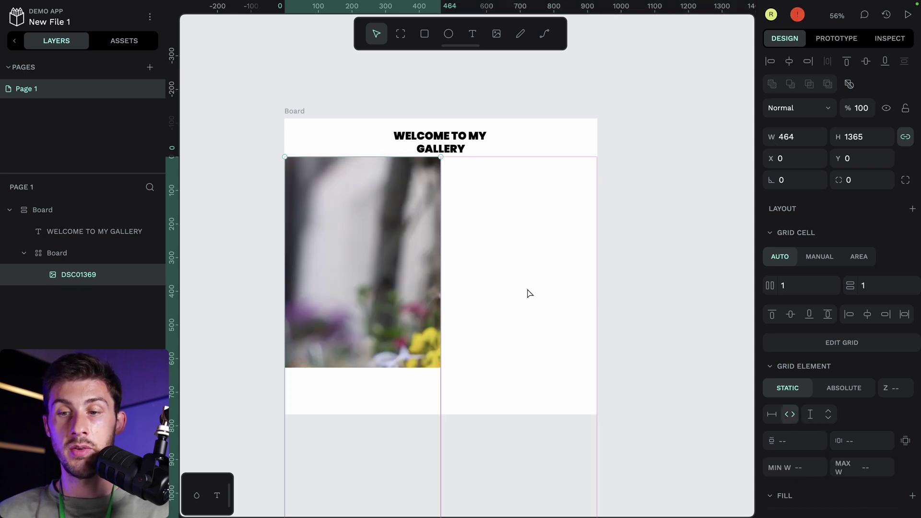
click(828, 415)
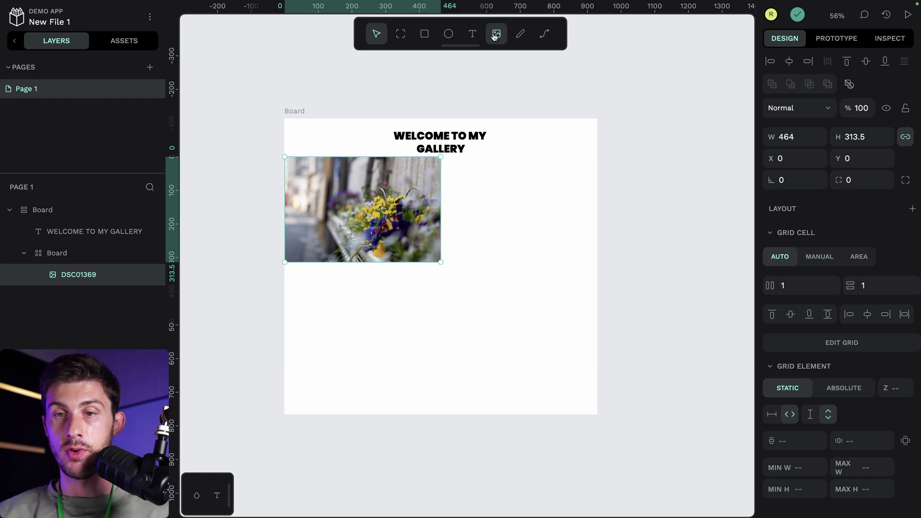
Step: Insert the blossom photo DSC01399.jpg into the grid, filling its cell's width and height
click(499, 202)
click(510, 213)
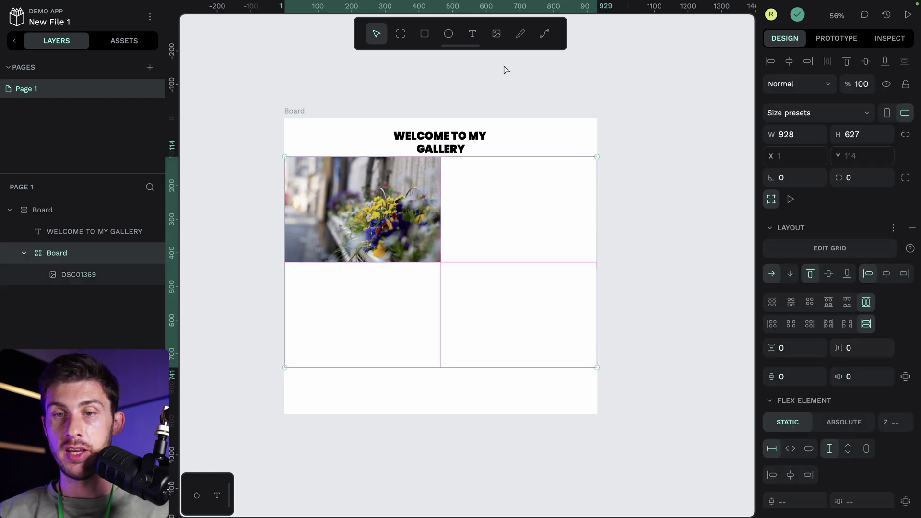
click(497, 34)
click(553, 214)
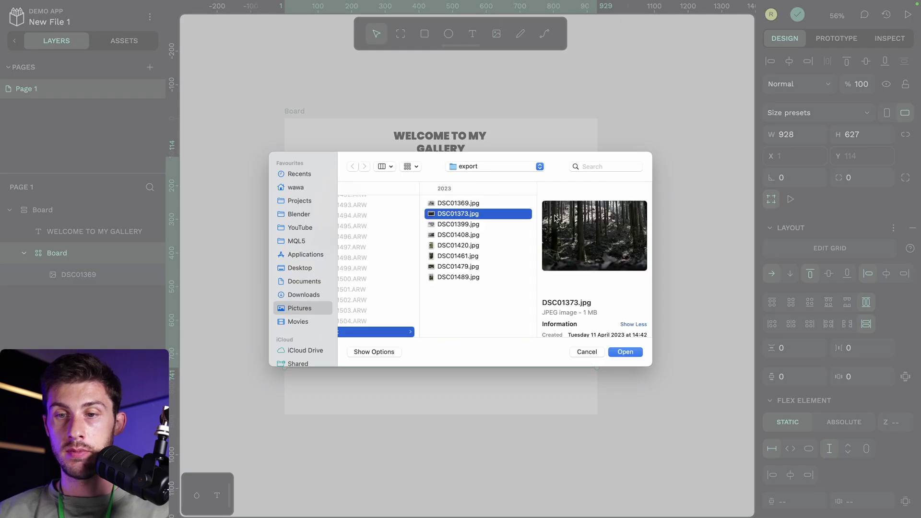
key(Down)
key(Down)
key(Up)
key(Return)
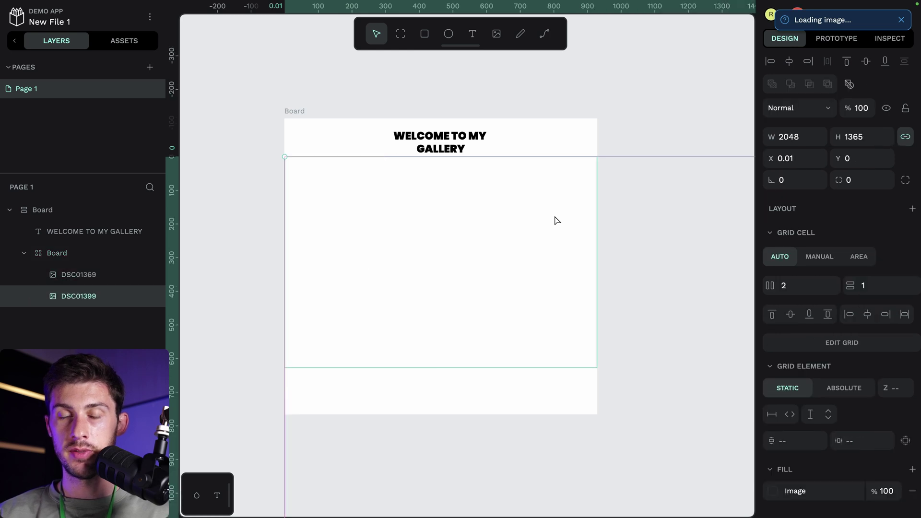
click(791, 415)
click(829, 415)
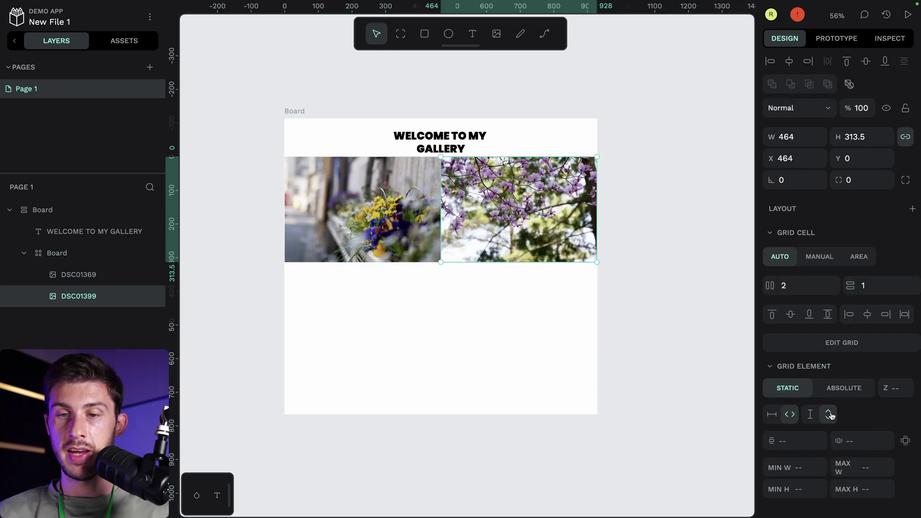
Step: Insert the golden pavilion photo DSC01420.jpg, filling its grid cell
click(389, 280)
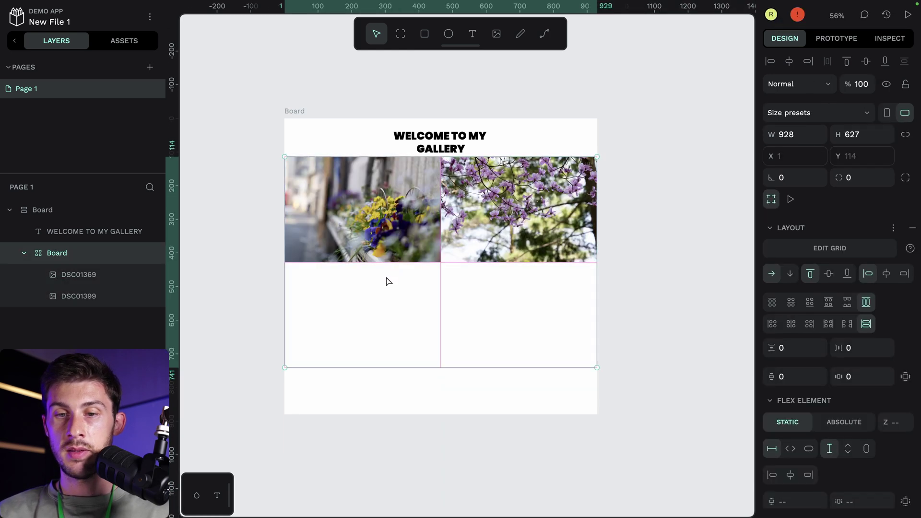
click(496, 35)
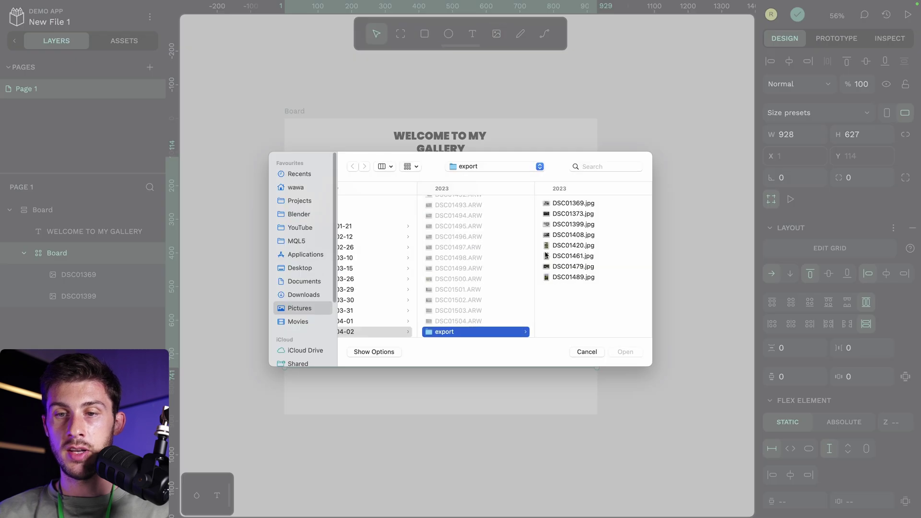
click(569, 256)
key(Up)
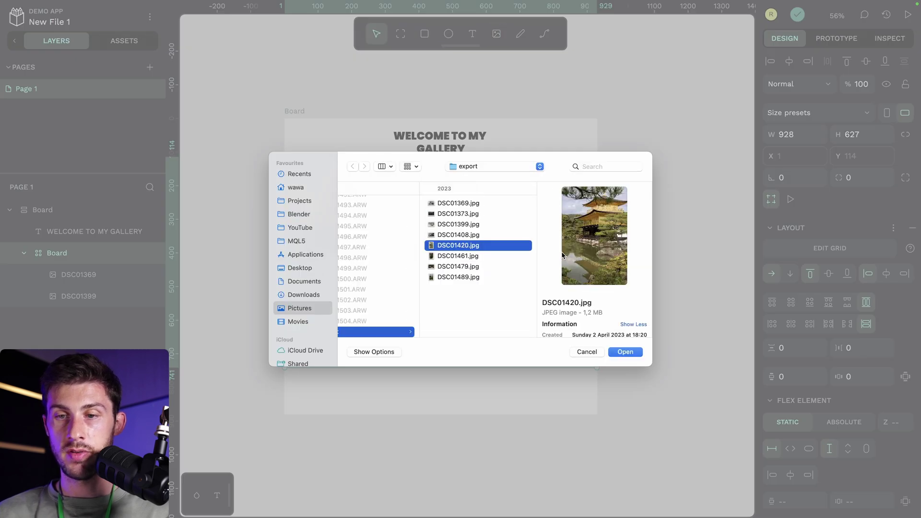
key(Return)
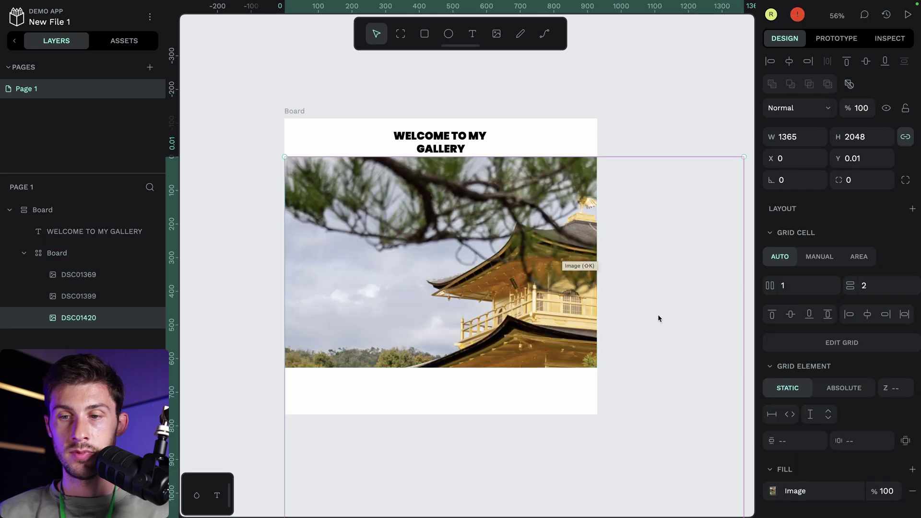
click(790, 415)
click(828, 415)
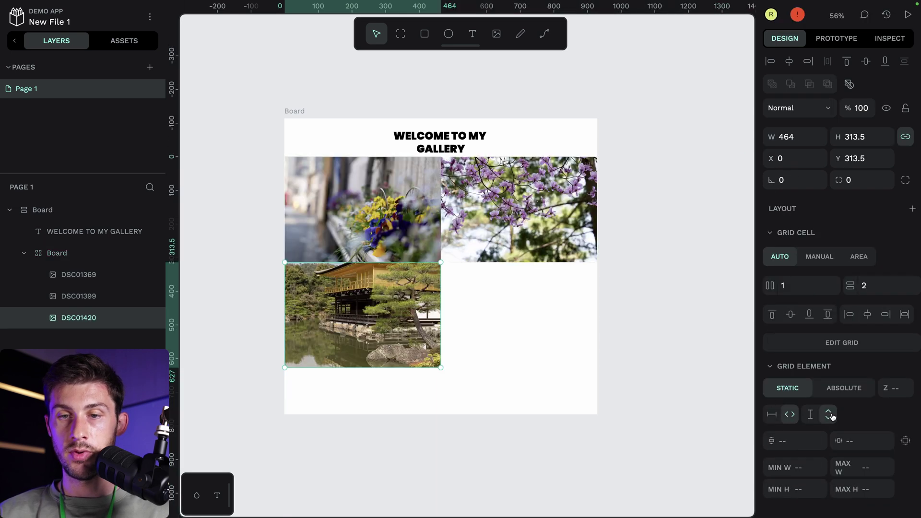
Step: Insert the pagoda photo DSC01489.jpg into the last cell, filling it
click(464, 262)
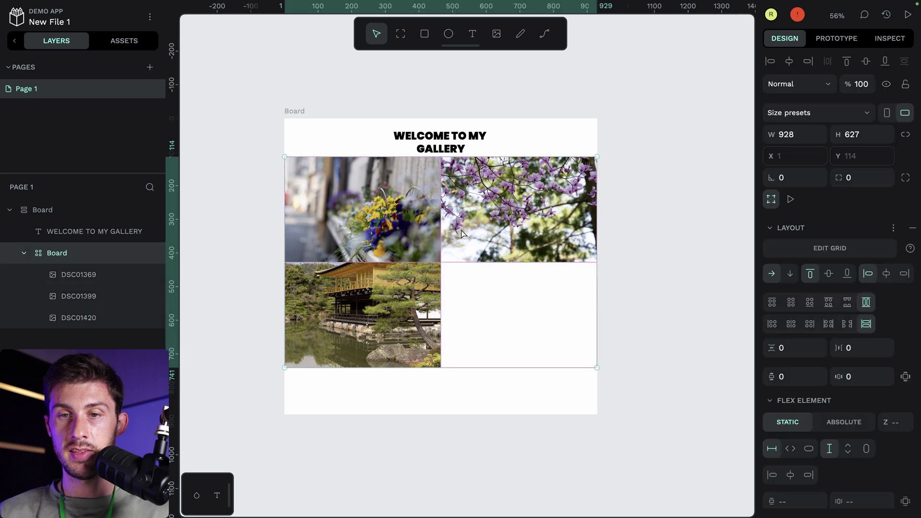
click(497, 33)
click(573, 277)
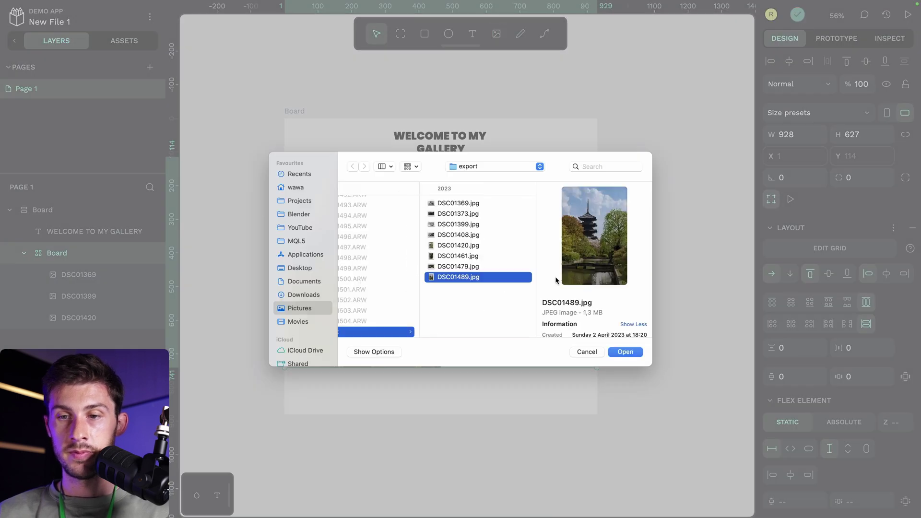
double_click(554, 277)
click(789, 415)
click(828, 414)
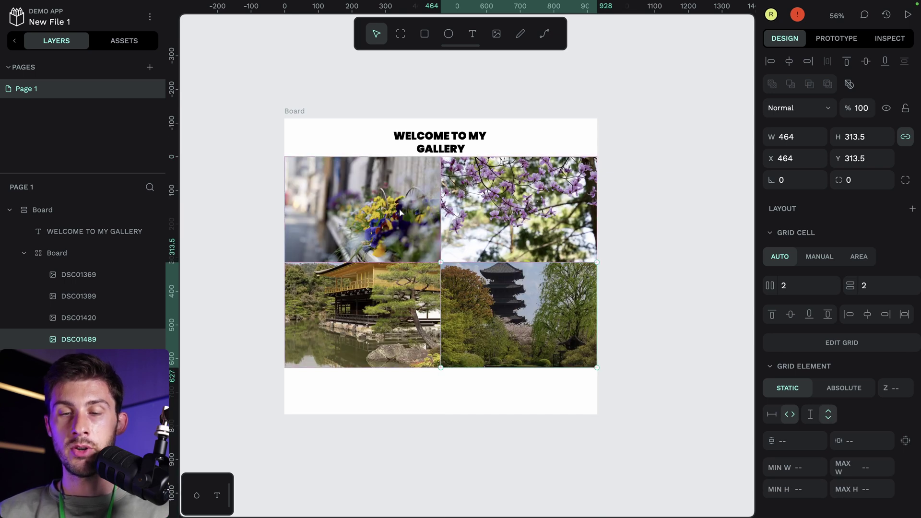
click(333, 190)
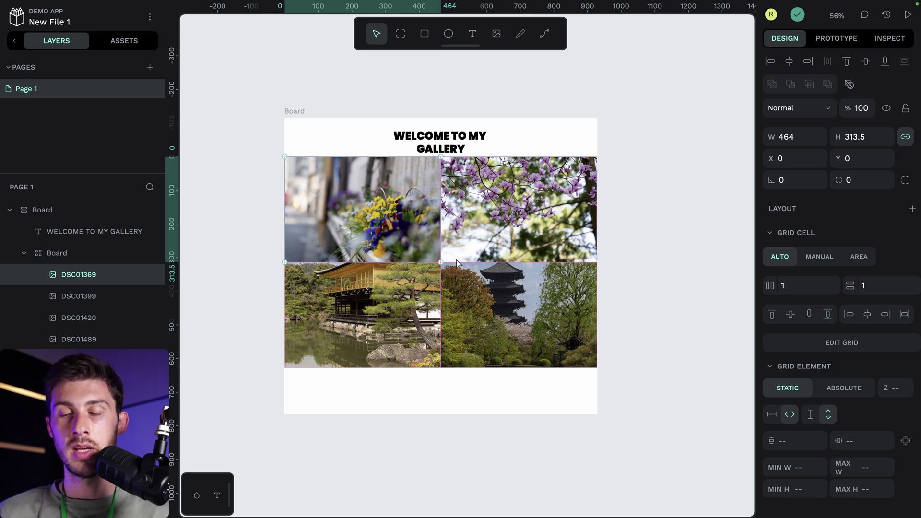
click(384, 316)
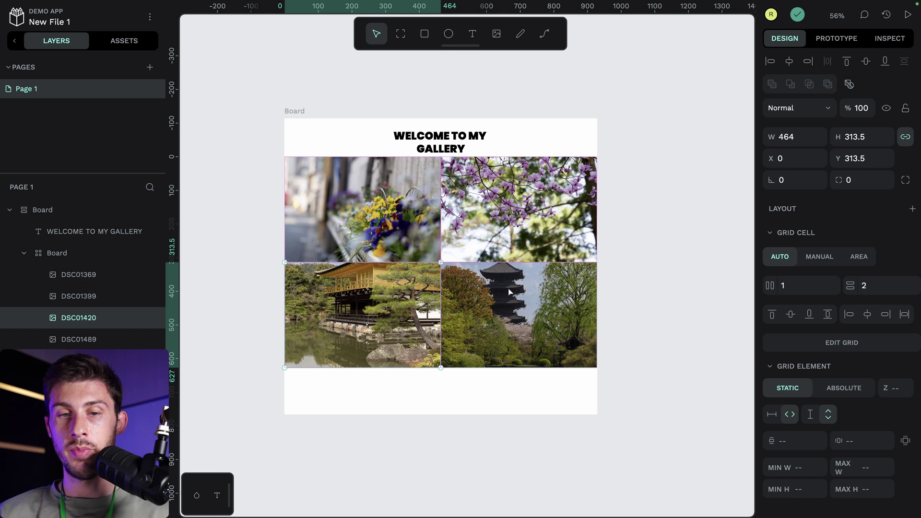
Step: Set the photo grid's rows to 1fr and 3fr and close grid editing
click(63, 252)
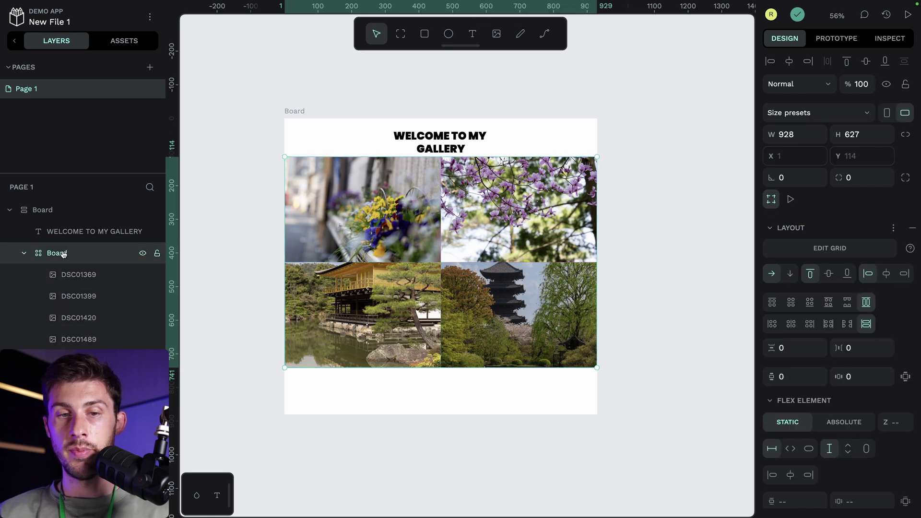
click(850, 252)
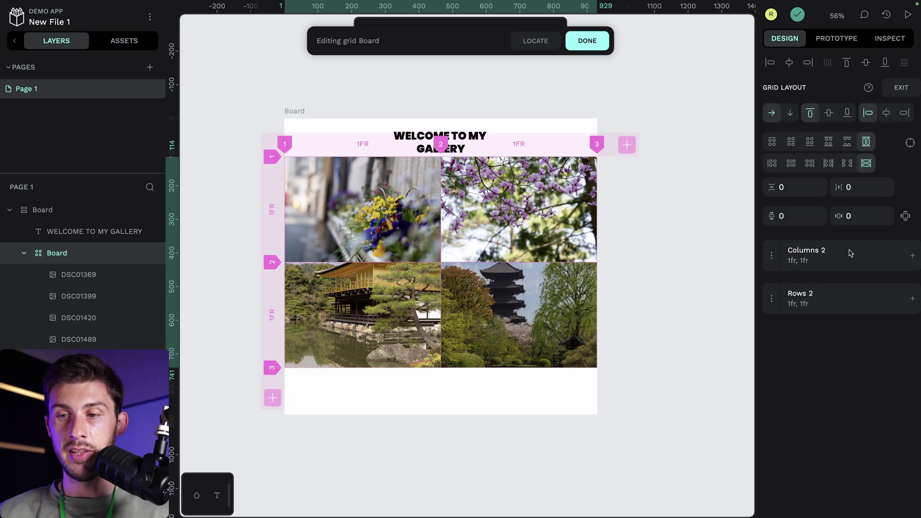
click(912, 299)
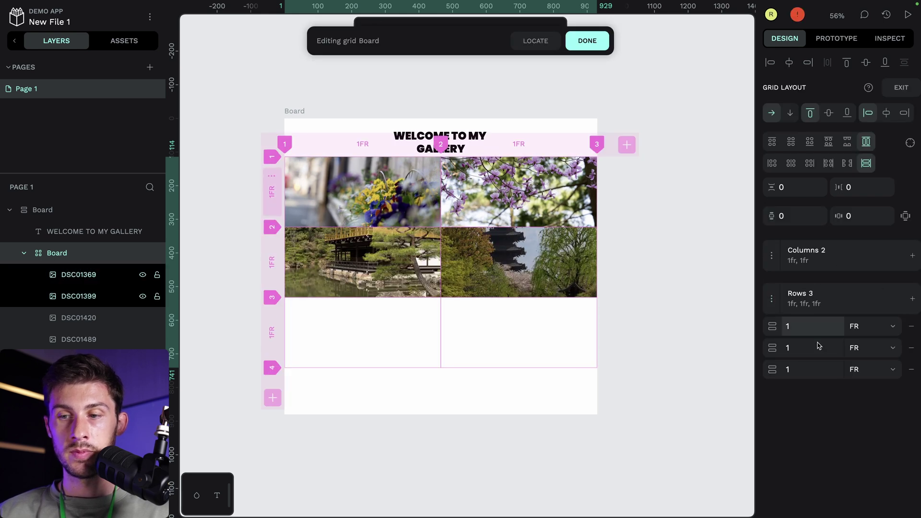
click(913, 370)
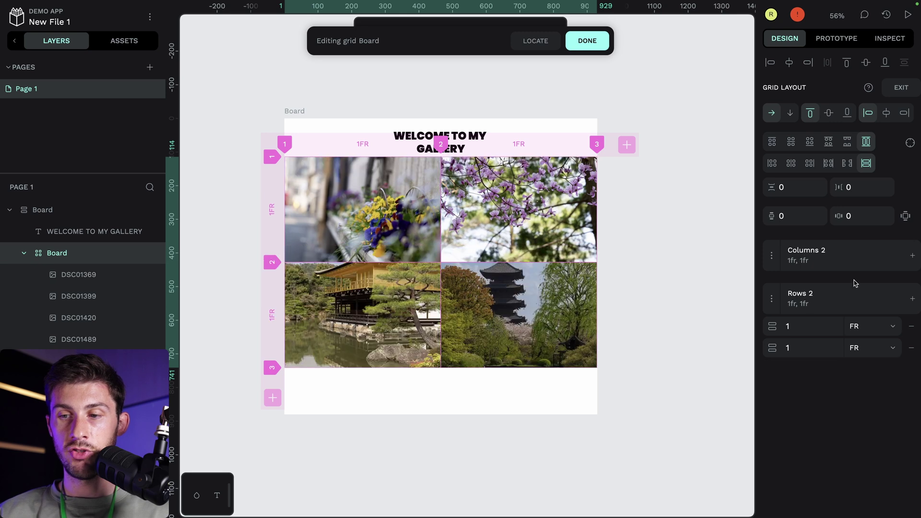
double_click(803, 348)
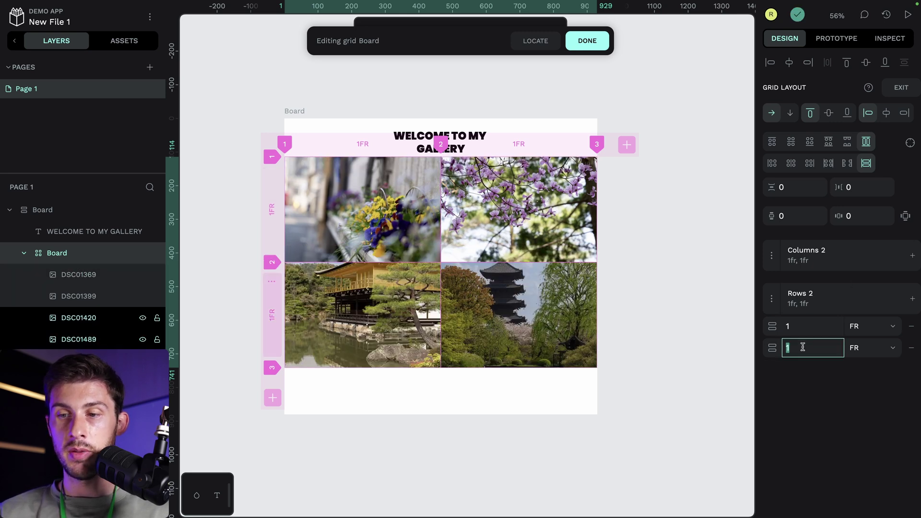
key(Return)
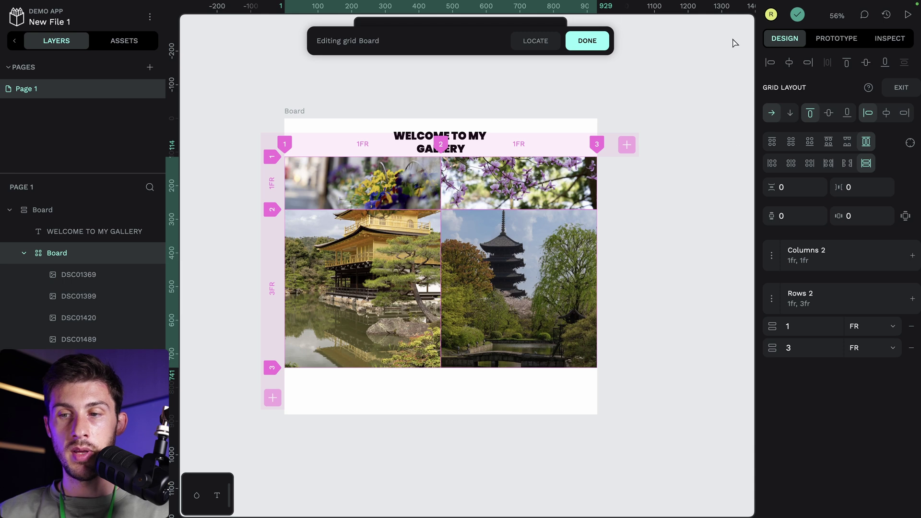
click(588, 40)
scroll(376, 325, down, 1)
scroll(375, 325, down, 1)
Step: Make the gallery page board and the inner photo grid board taller
key(Escape)
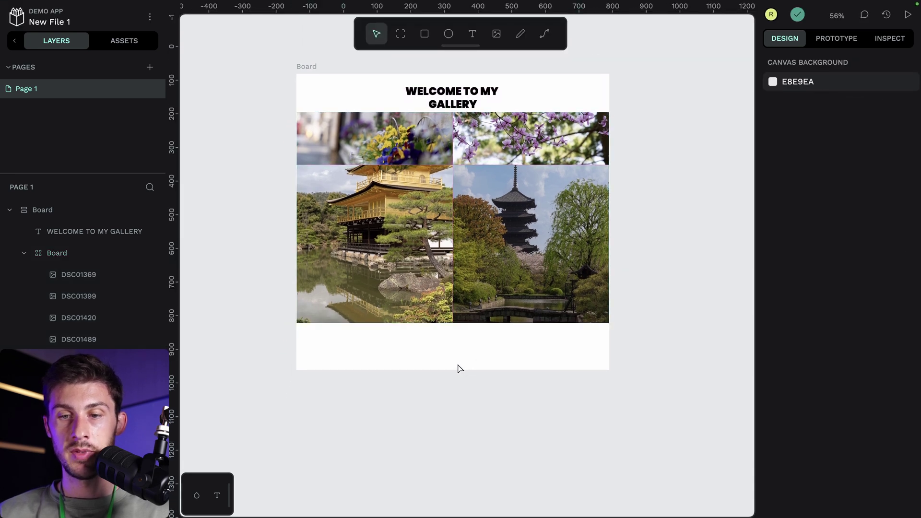
click(43, 210)
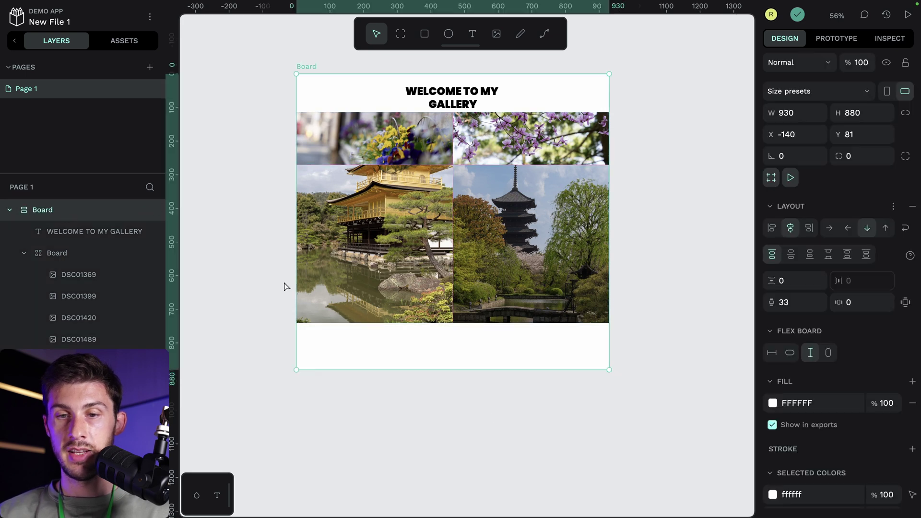
drag(494, 369, 500, 504)
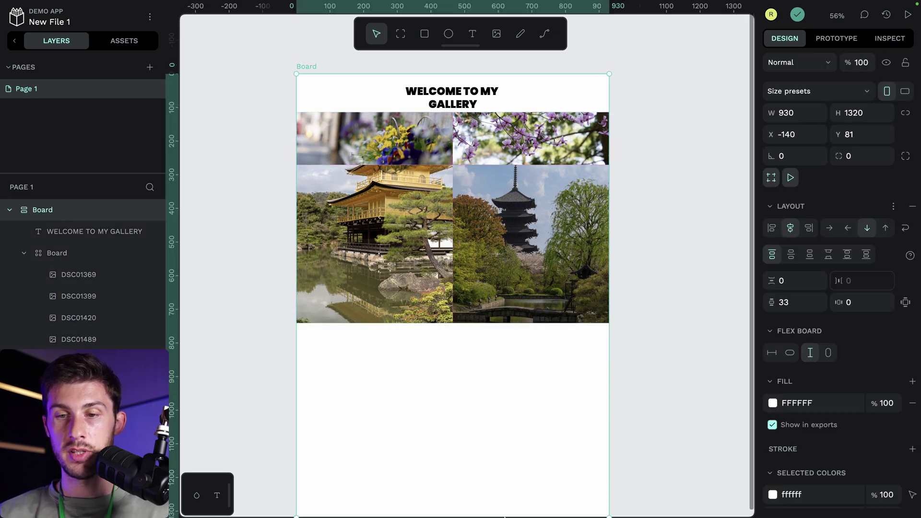
click(58, 253)
scroll(435, 357, down, 3)
mouse_move(430, 248)
mouse_down()
mouse_move(423, 317)
mouse_move(432, 338)
mouse_up()
scroll(451, 250, up, 3)
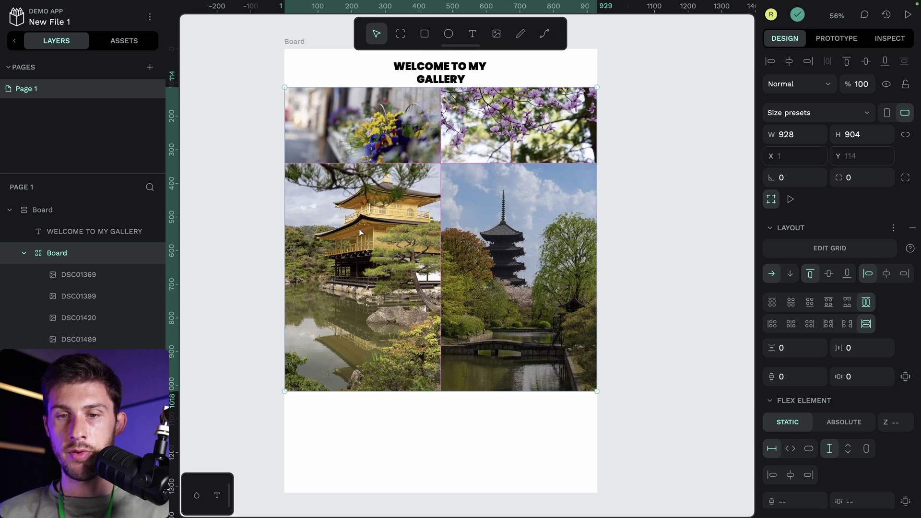
Step: Change the photo grid's second row from 3fr to 2fr and exit grid editing
click(797, 251)
click(820, 303)
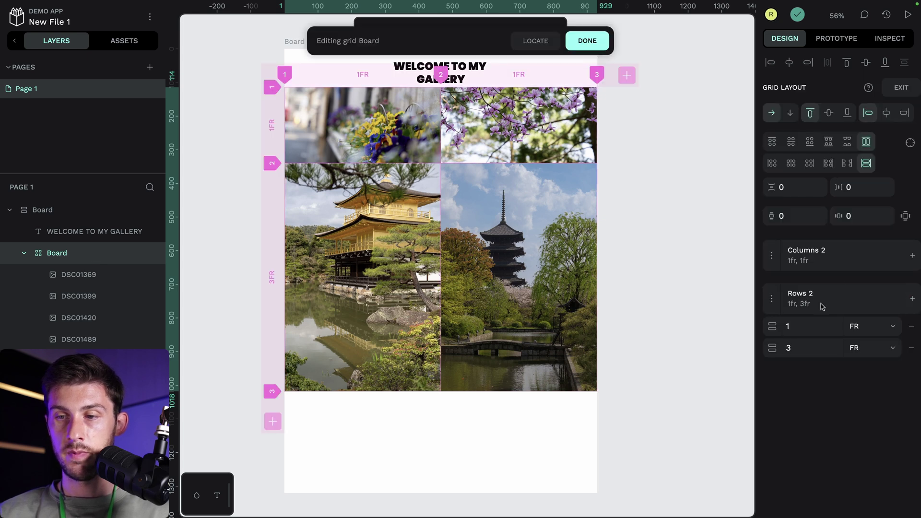
click(799, 348)
text(2)
key(Return)
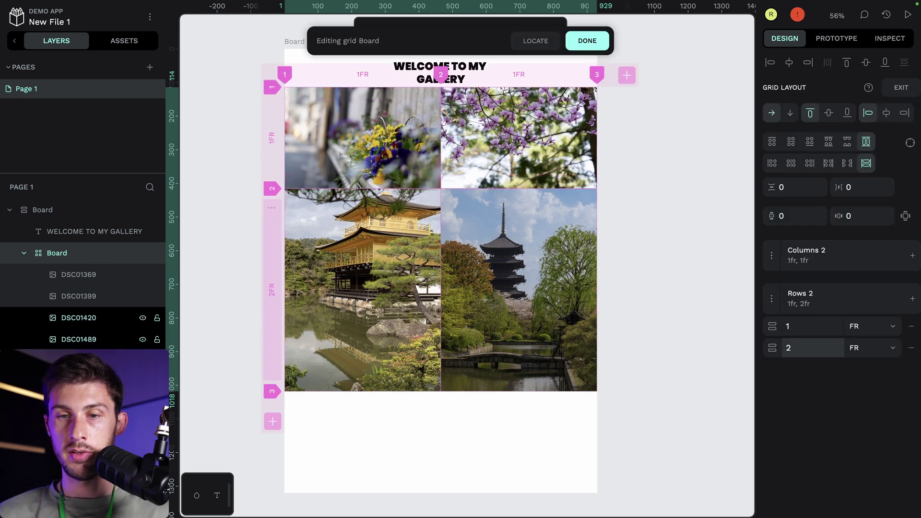
key(Escape)
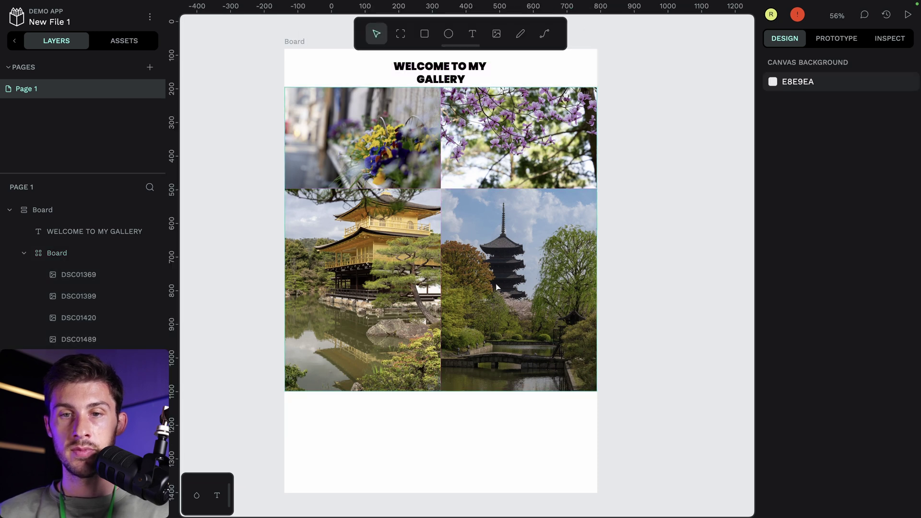
scroll(503, 248, up, 2)
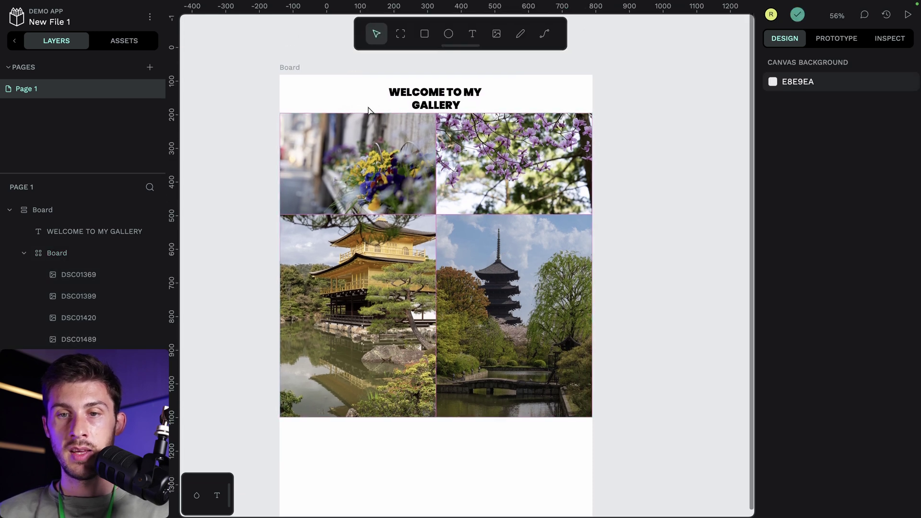
Step: Set the gallery board's layout gap to 16 between the heading and photo grid
click(418, 98)
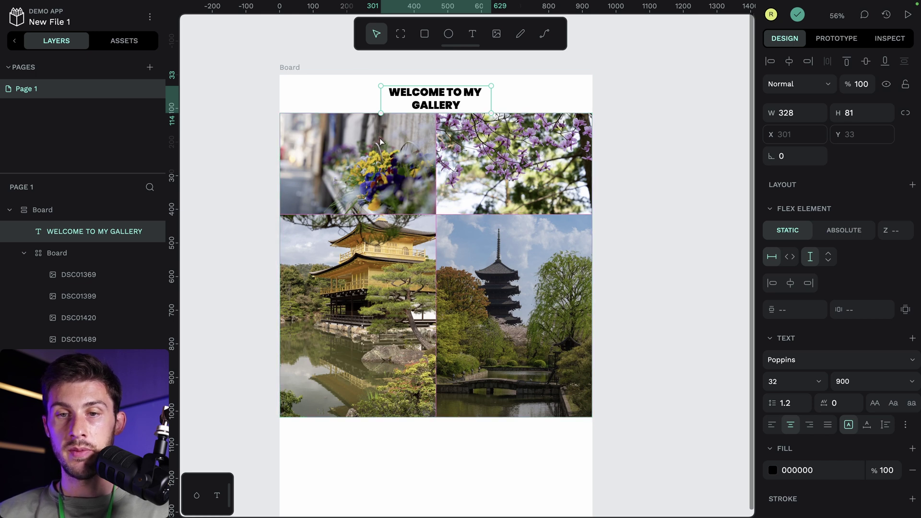
mouse_move(43, 210)
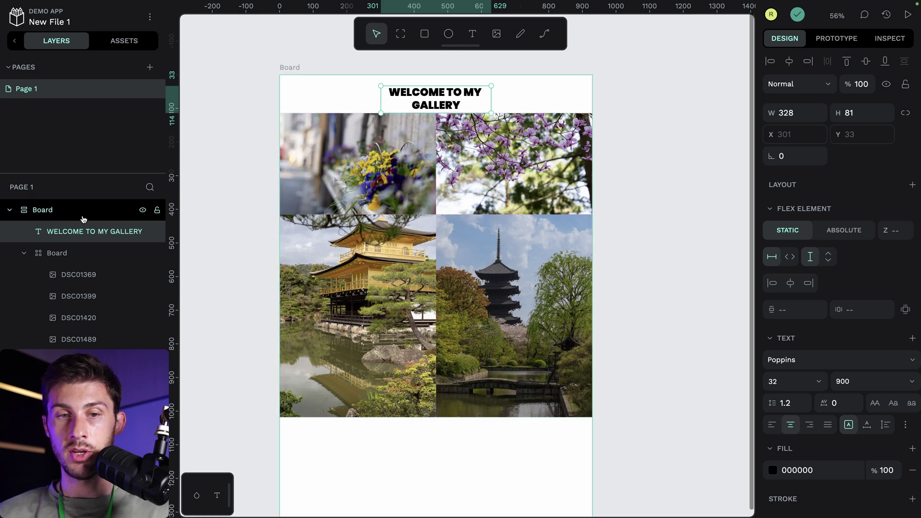
click(83, 210)
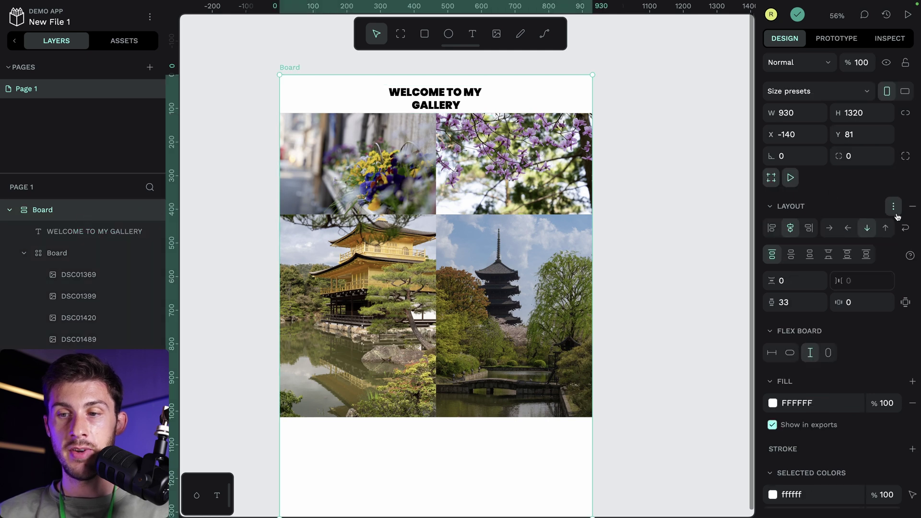
click(795, 280)
text(16)
key(Return)
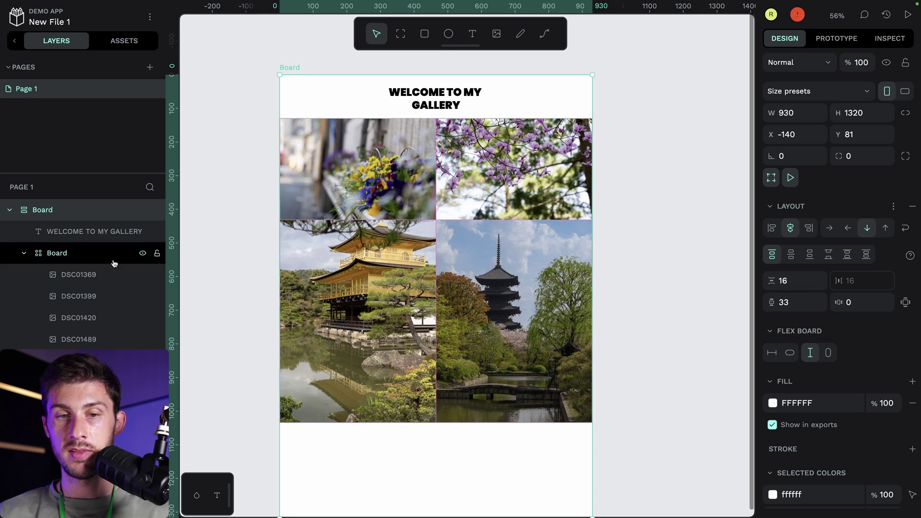
click(86, 252)
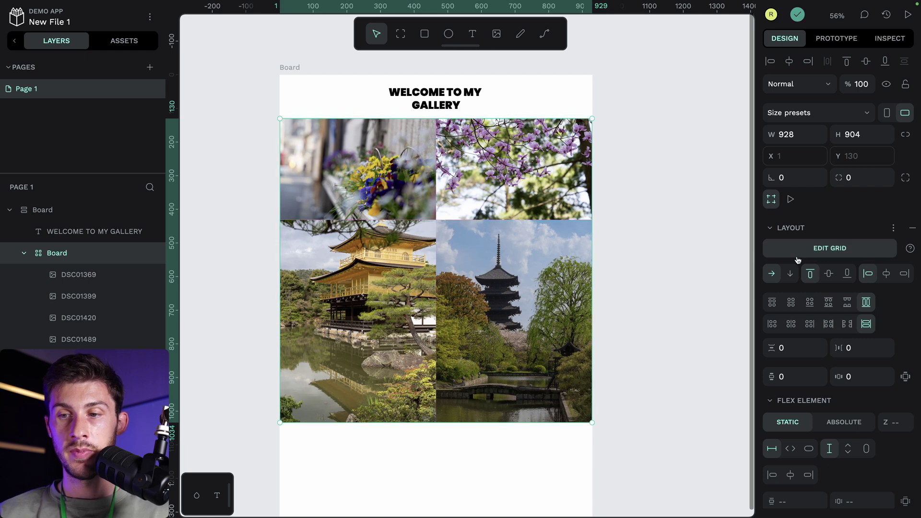
scroll(799, 321, down, 1)
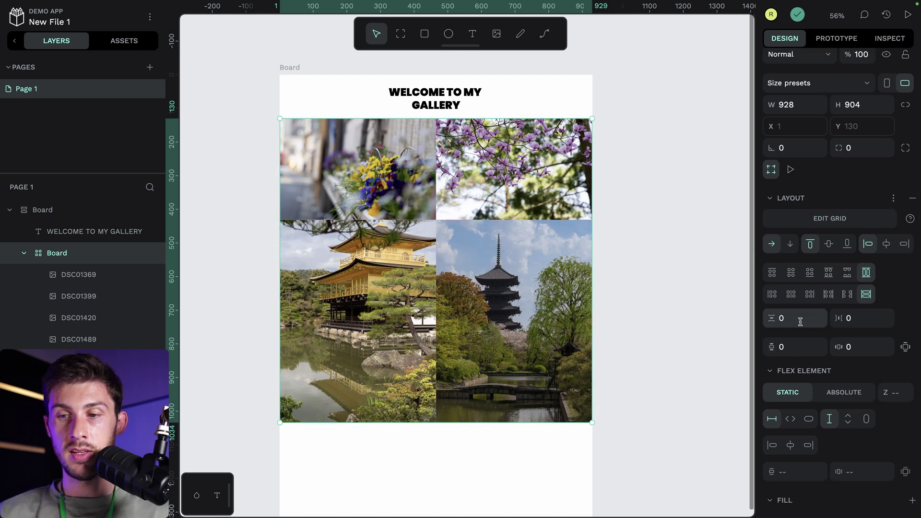
Step: Give the photo grid a 16 px row gap and a 16 px column gap
double_click(799, 322)
text(32)
key(Return)
double_click(800, 321)
text(1)
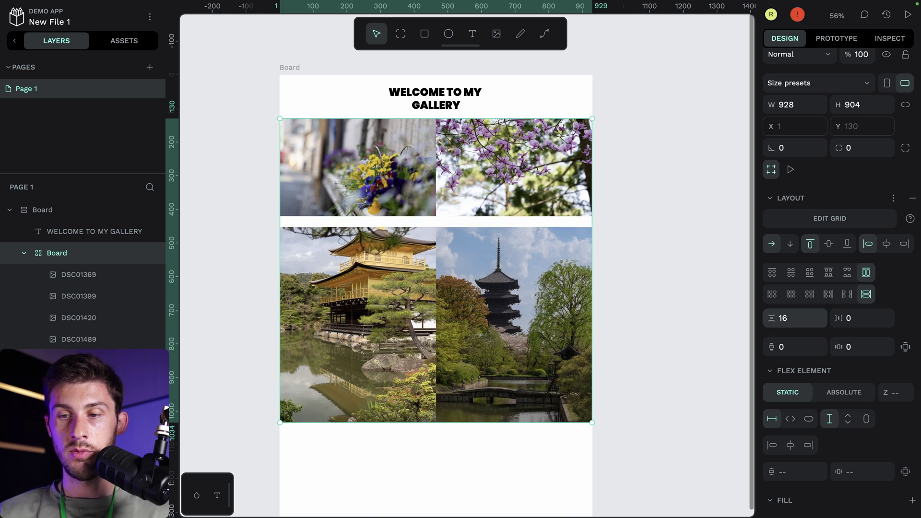
text(6)
key(Return)
double_click(861, 318)
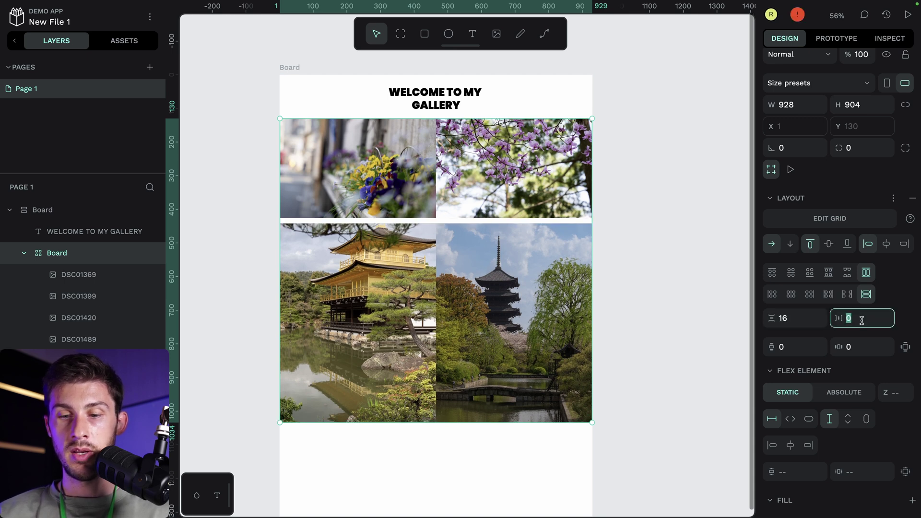
text(16)
key(Return)
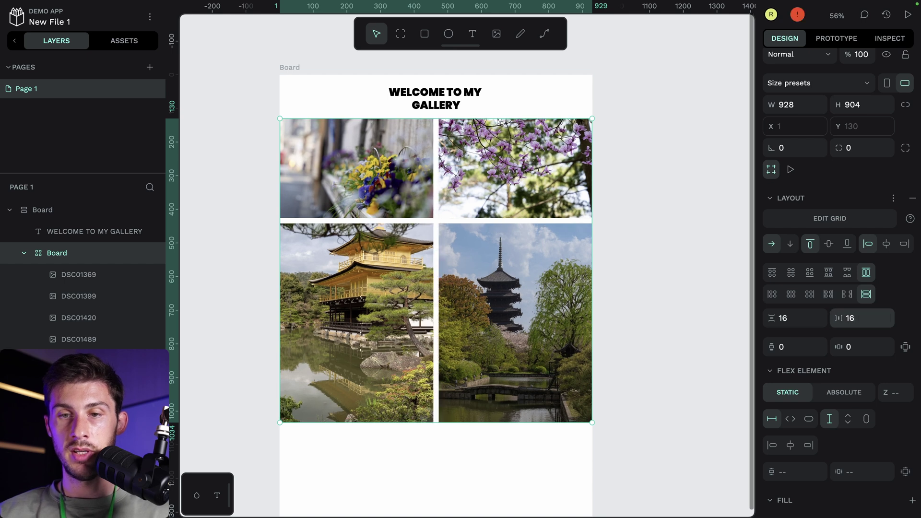
Step: Add 16 px vertical and horizontal padding around the photo grid
double_click(796, 347)
text(16)
key(Return)
double_click(863, 347)
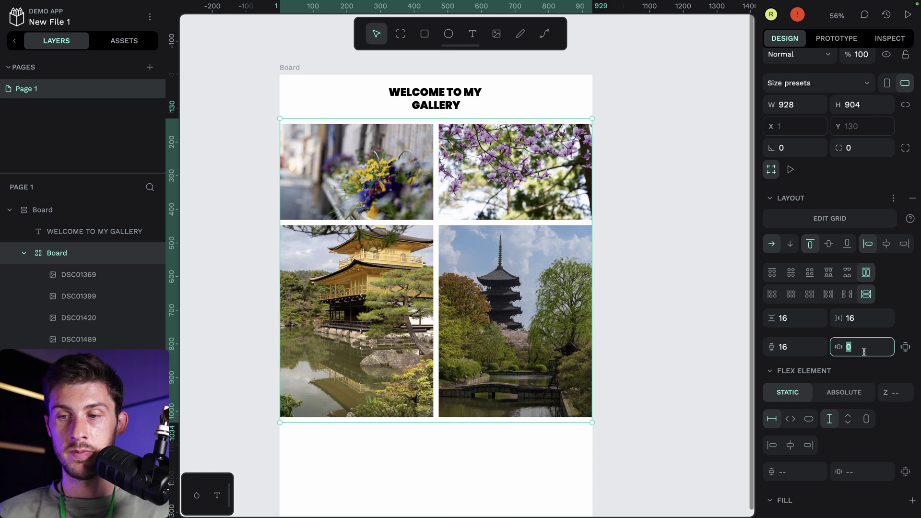
text(16)
key(Return)
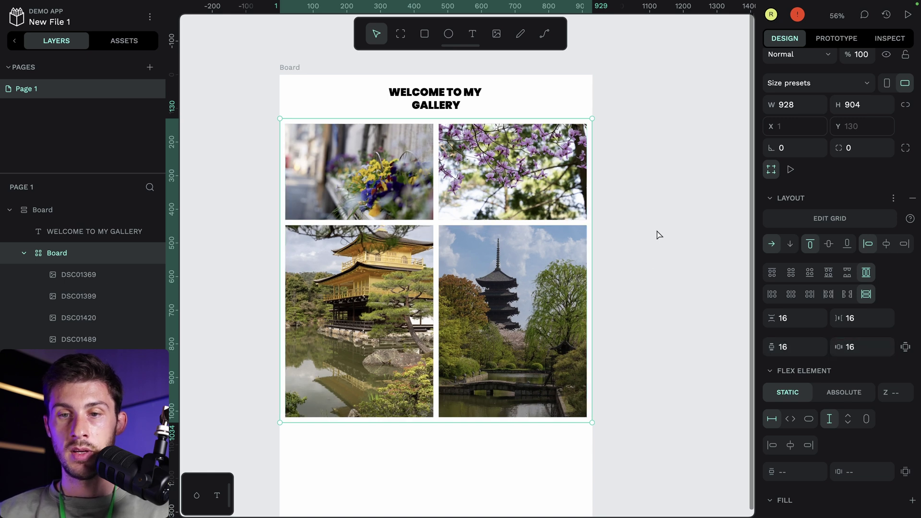
click(658, 235)
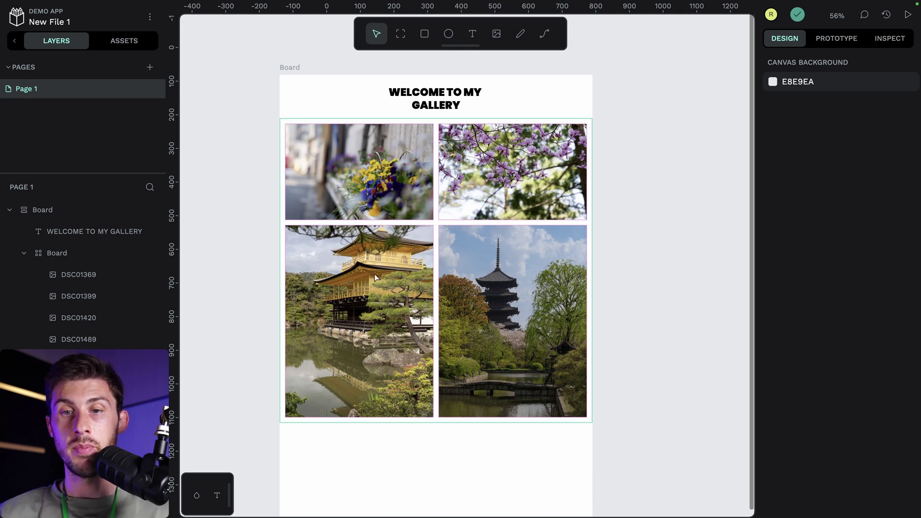
click(521, 269)
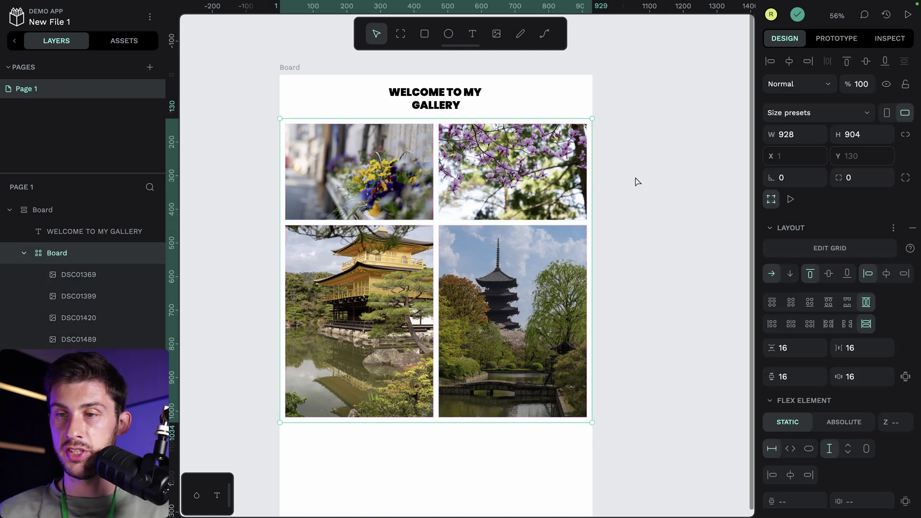
click(878, 42)
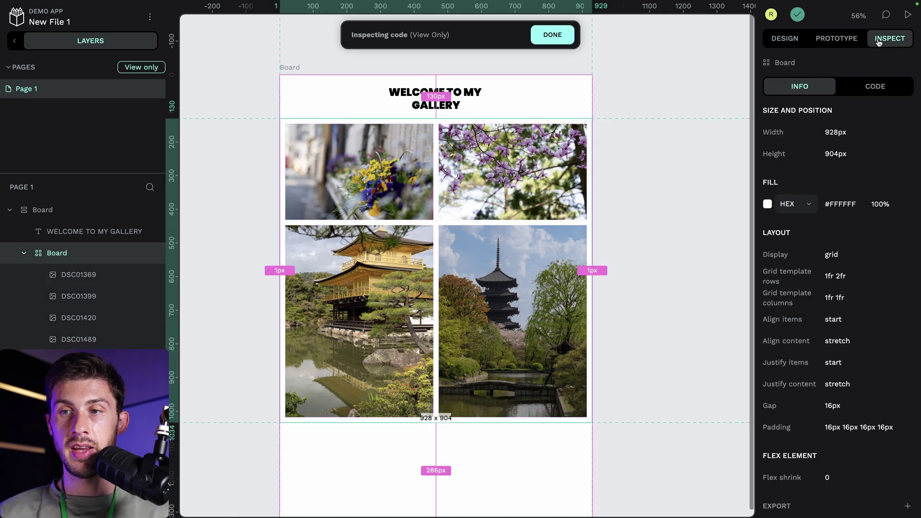
click(871, 87)
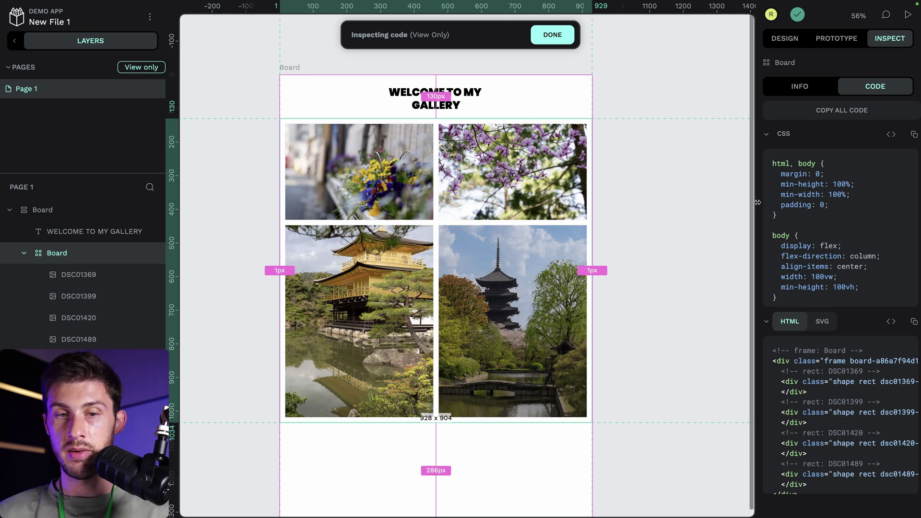
scroll(800, 223, down, 3)
scroll(800, 223, down, 3)
scroll(800, 223, down, 2)
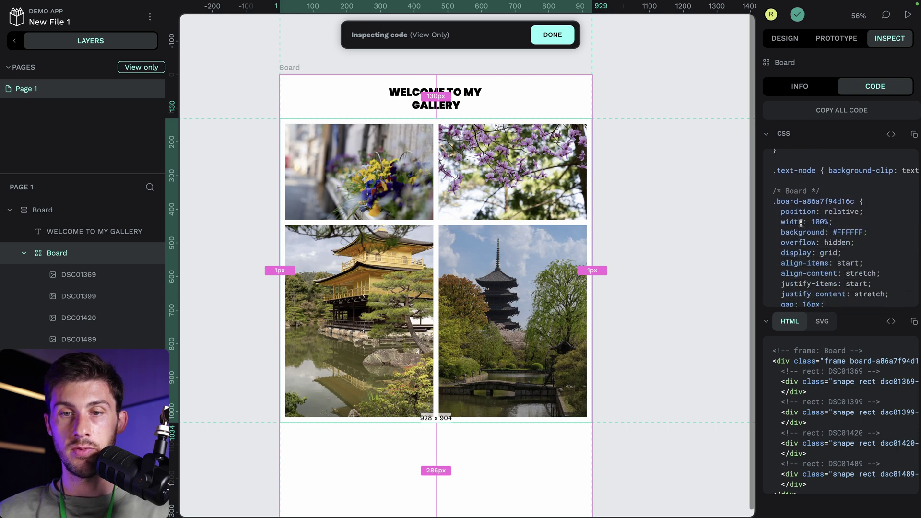
scroll(801, 222, down, 2)
scroll(800, 221, down, 1)
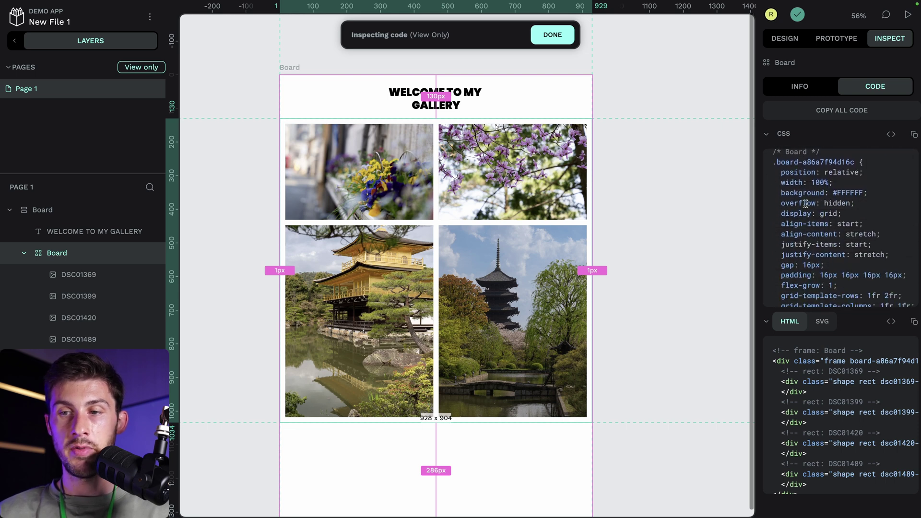
scroll(779, 185, down, 3)
scroll(779, 185, down, 2)
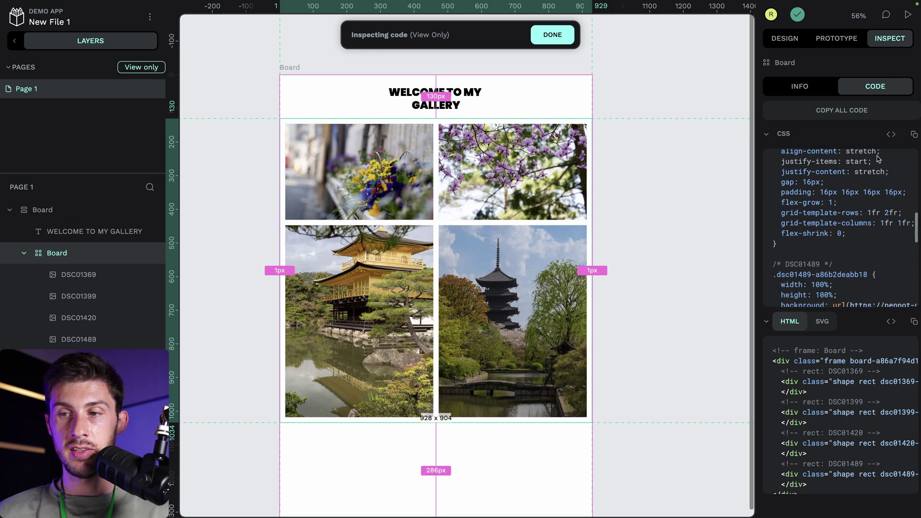
scroll(831, 204, down, 2)
scroll(831, 204, down, 2)
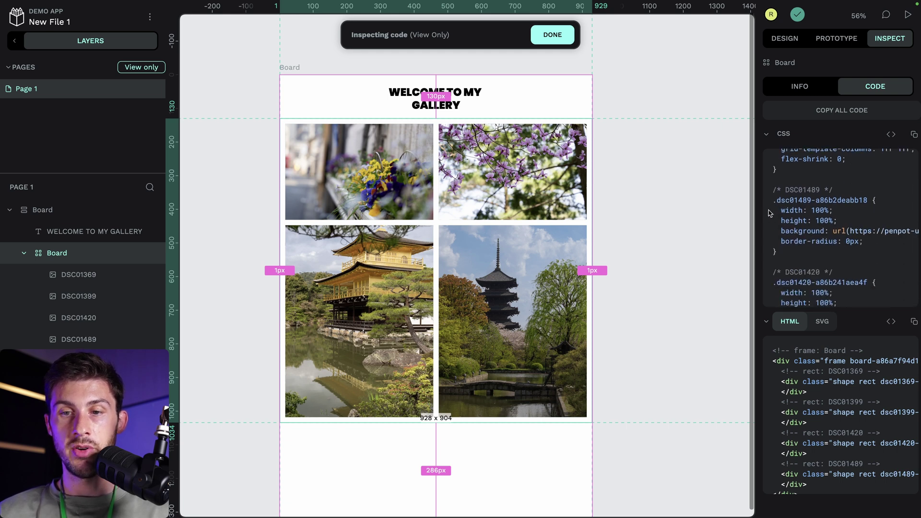
scroll(797, 233, right, 10)
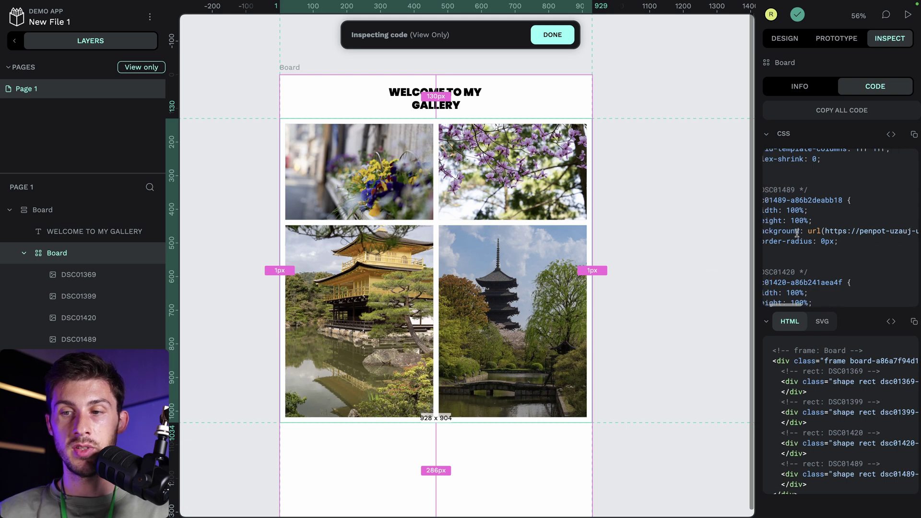
scroll(797, 232, right, 10)
scroll(797, 233, left, 10)
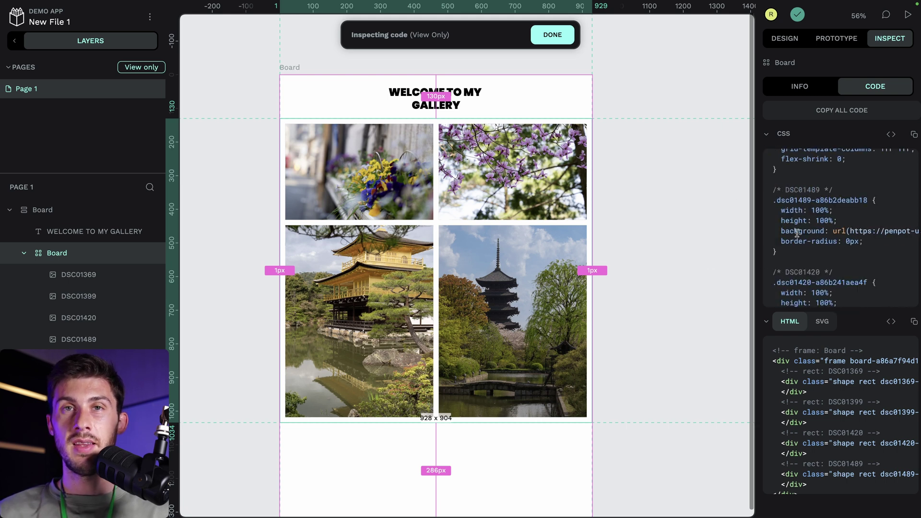
scroll(869, 383, down, 2)
scroll(869, 383, down, 1)
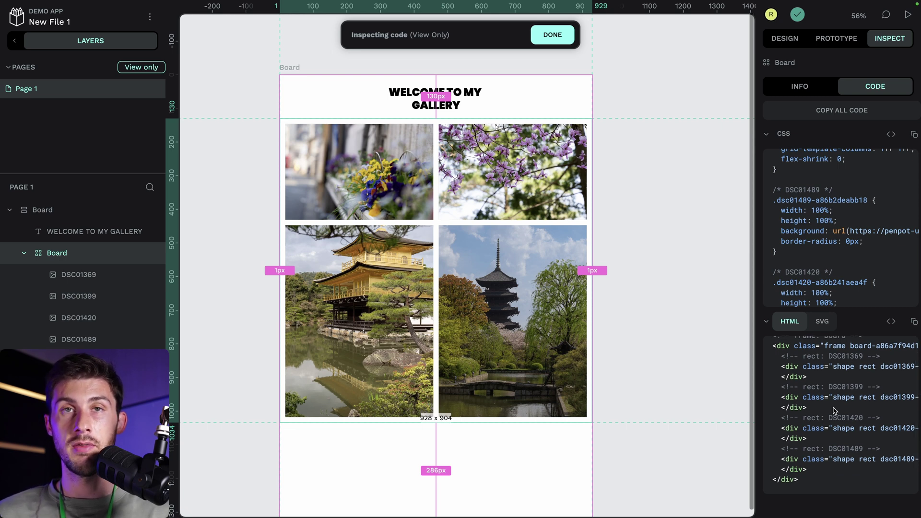
key(Escape)
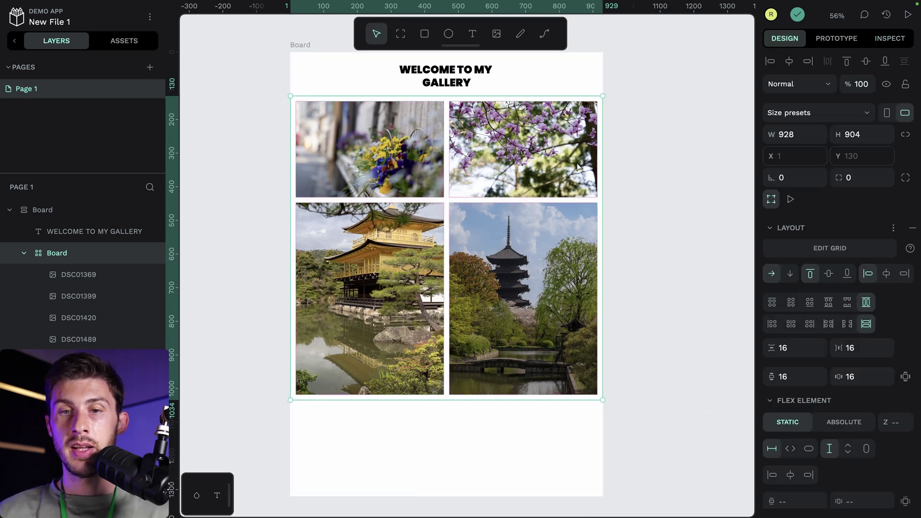
scroll(577, 163, down, 4)
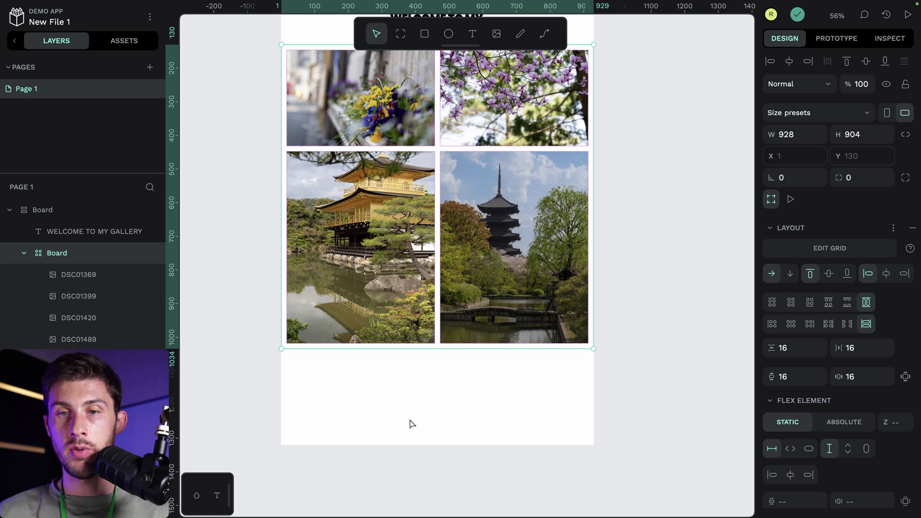
Step: Draw a roughly 705×149 board below the photo grid inside the gallery board
click(401, 34)
drag(310, 365, 556, 405)
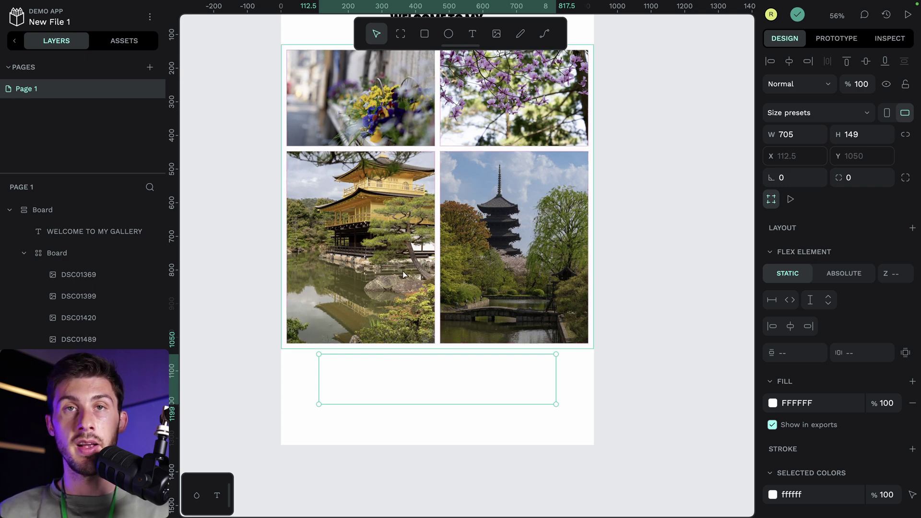
Step: Give the rectangle a blue linear gradient fill with a deeper blue end stop
click(773, 403)
drag(690, 312, 688, 289)
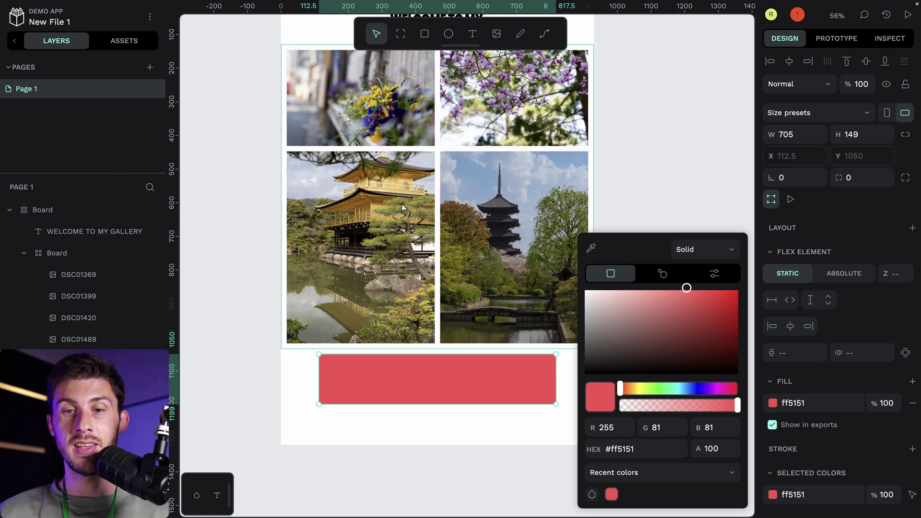
mouse_move(686, 288)
mouse_down()
mouse_move(672, 292)
mouse_move(754, 292)
mouse_up()
click(686, 391)
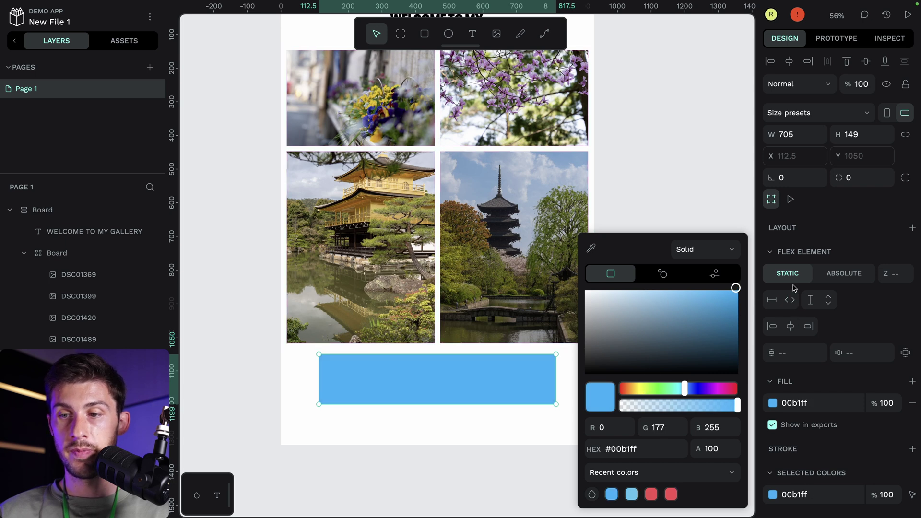
click(705, 249)
click(697, 295)
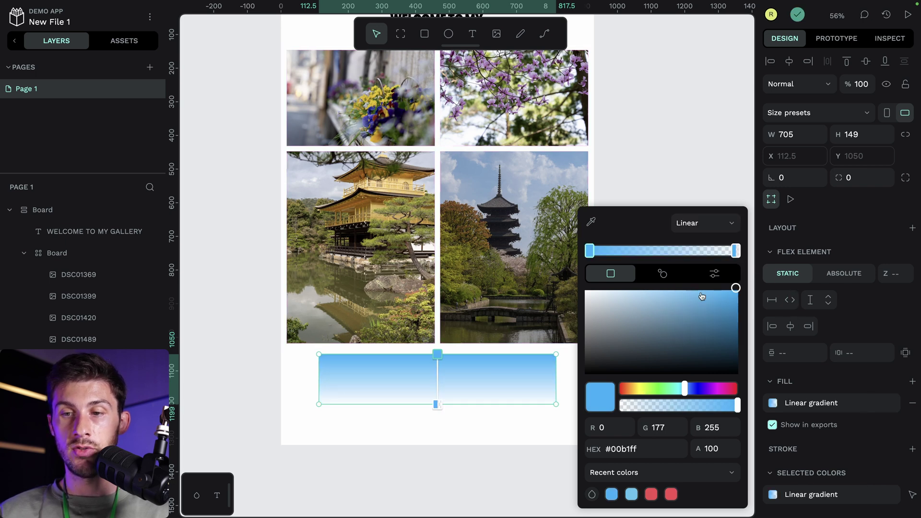
click(736, 251)
drag(735, 288, 736, 317)
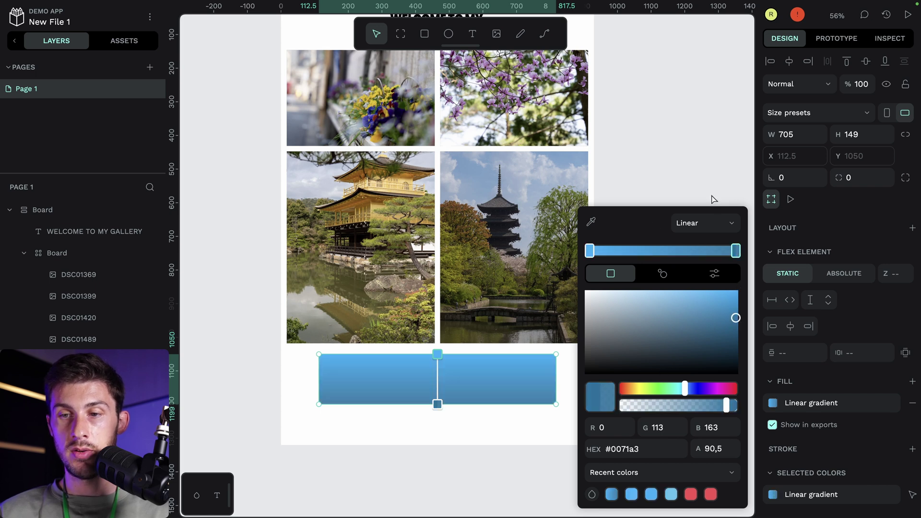
Step: Round the rectangle's corners to a radius of 42
click(306, 387)
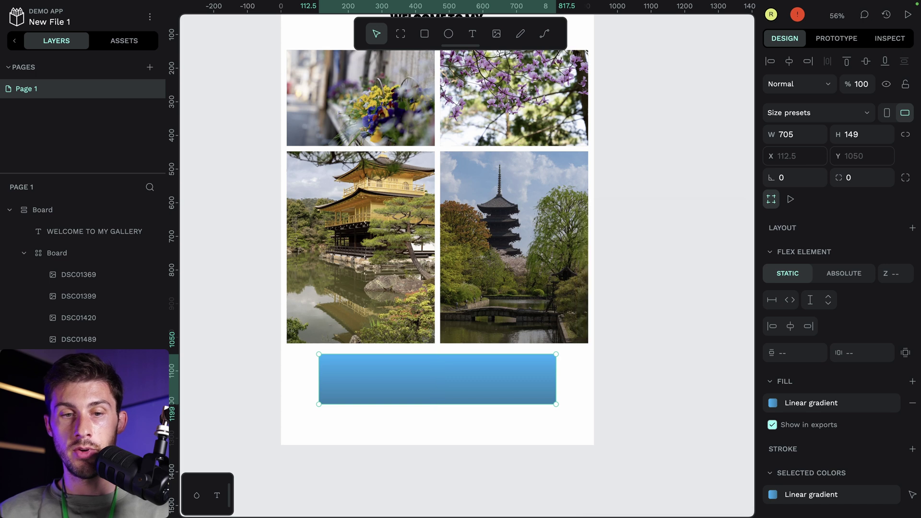
click(864, 178)
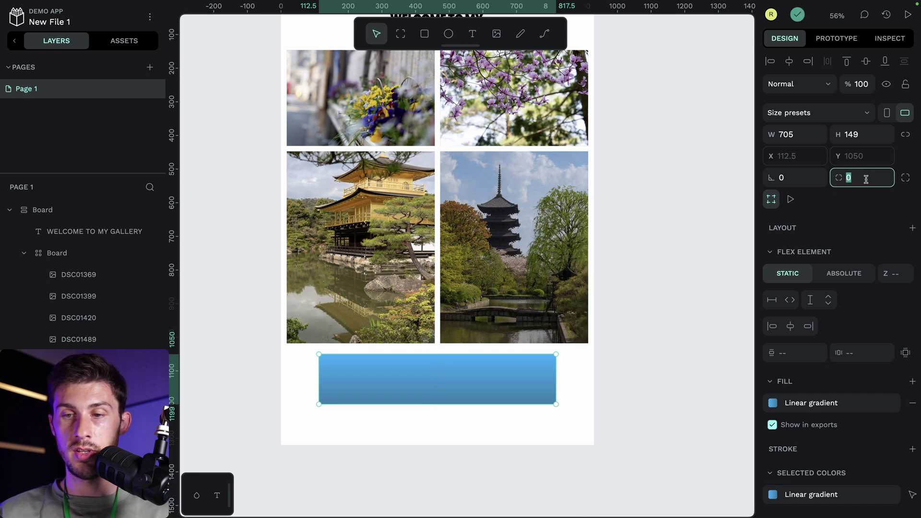
text(42)
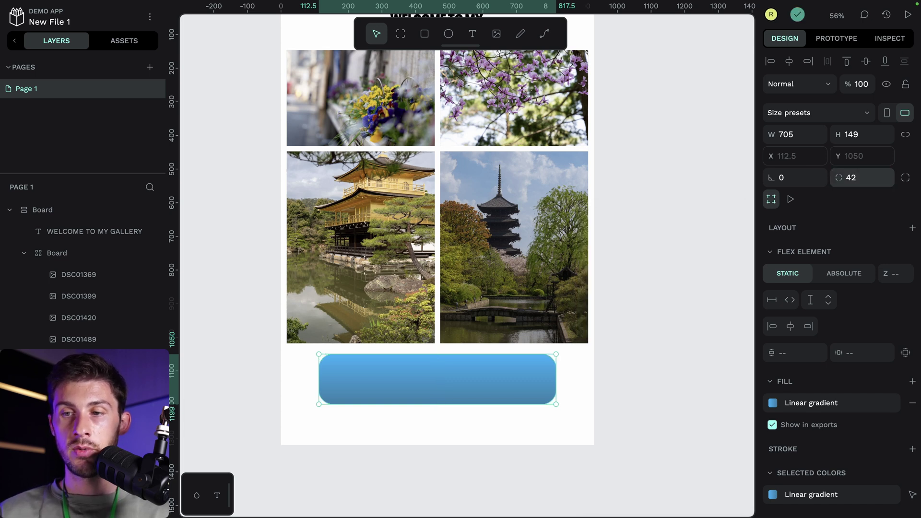
key(Return)
Step: Draw a text box inside the blue button for the VIEW MORE label
click(644, 339)
click(464, 372)
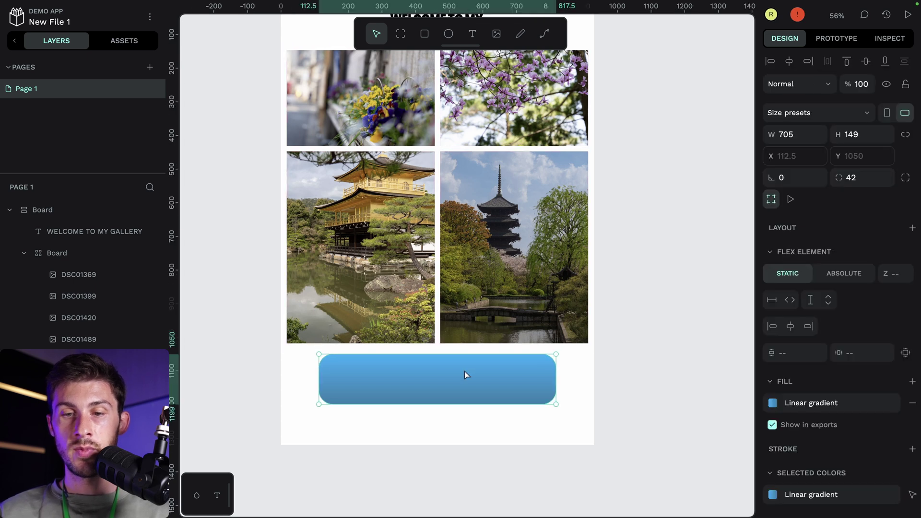
click(472, 33)
drag(341, 389, 537, 366)
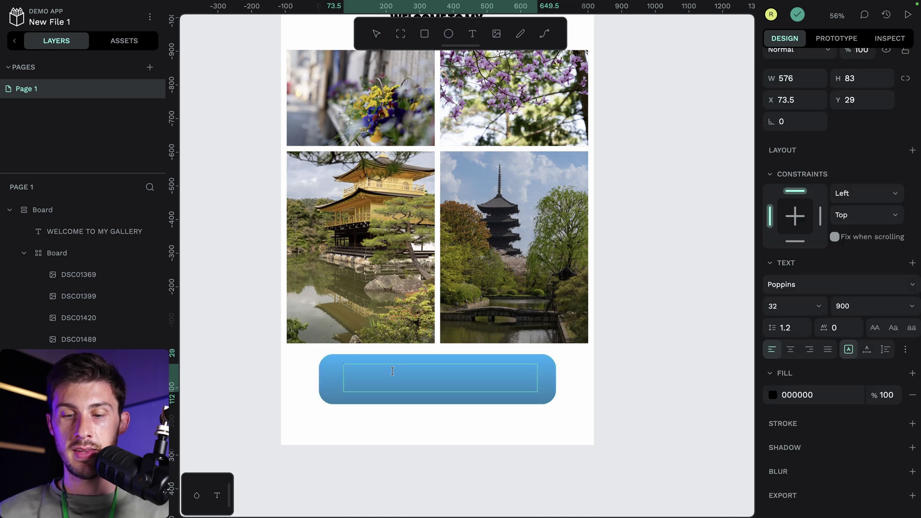
text(VIEW MORE)
Step: Align the VIEW MORE text to center horizontally and middle vertically
click(791, 349)
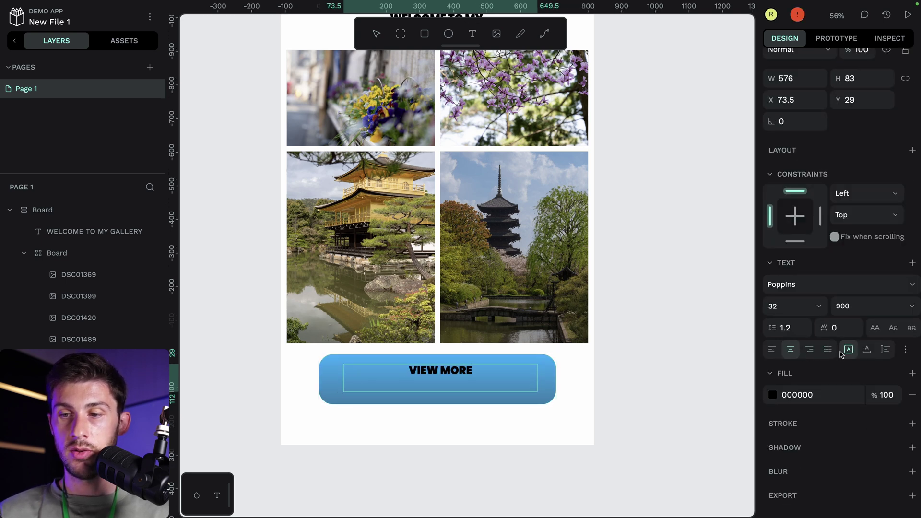
click(905, 350)
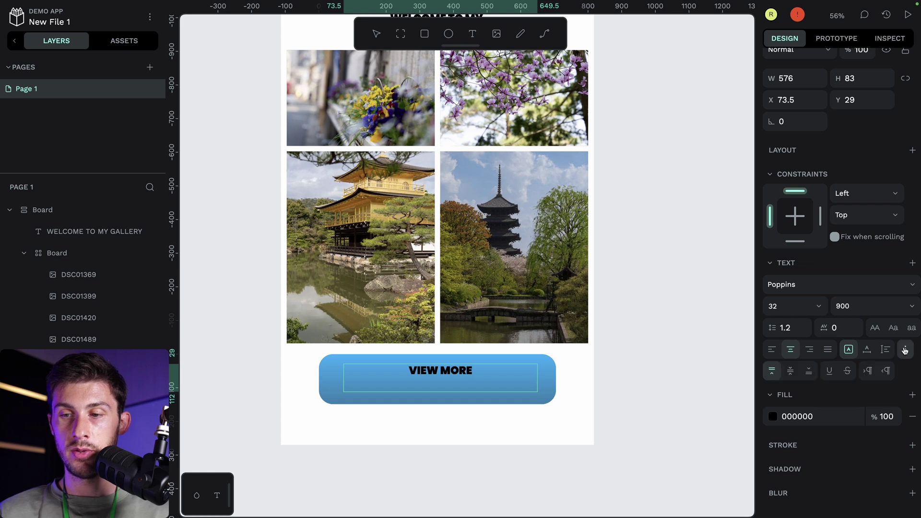
click(789, 371)
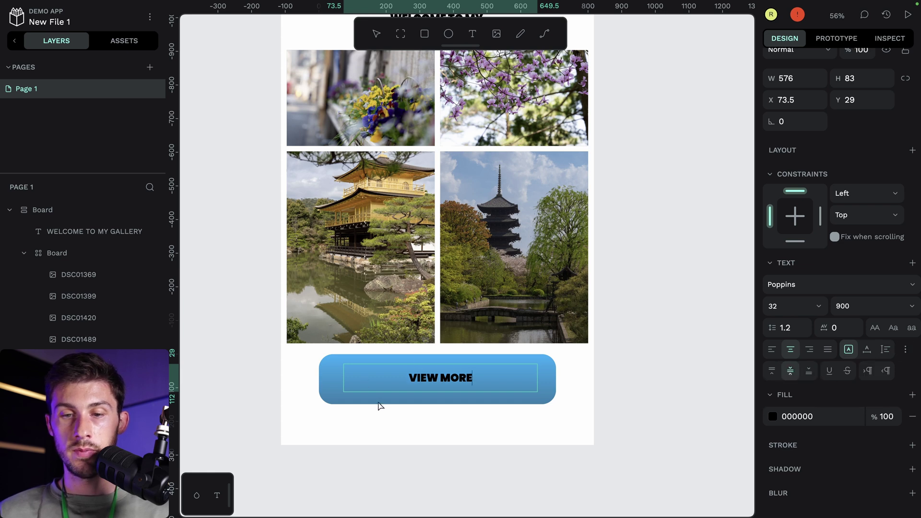
Step: Make the VIEW MORE text white (ffffff) and nudge it to sit centred on the button
click(773, 416)
drag(612, 341, 587, 284)
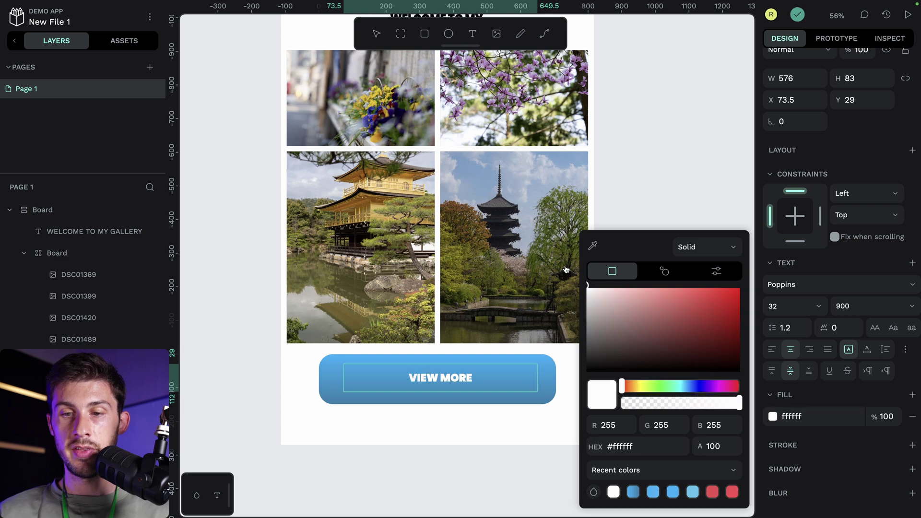
click(827, 396)
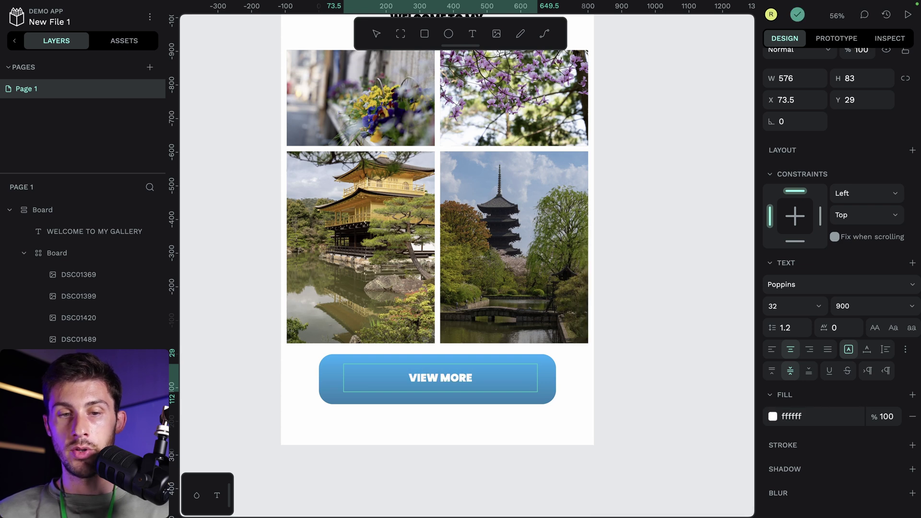
click(441, 378)
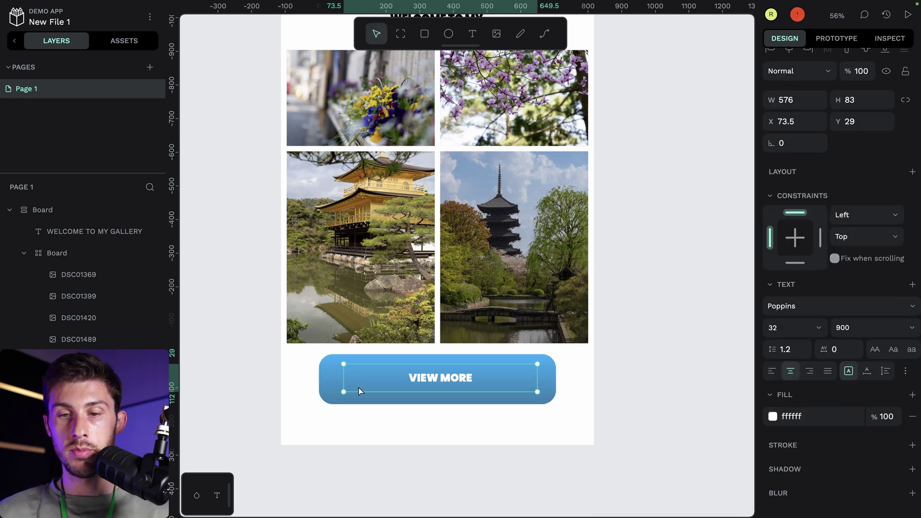
mouse_move(440, 378)
mouse_down()
mouse_move(426, 378)
mouse_move(435, 379)
mouse_up()
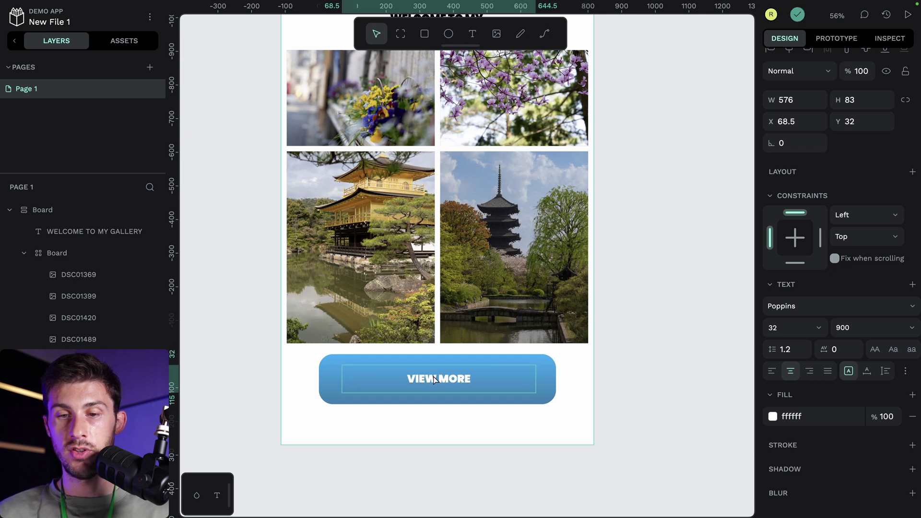
click(505, 389)
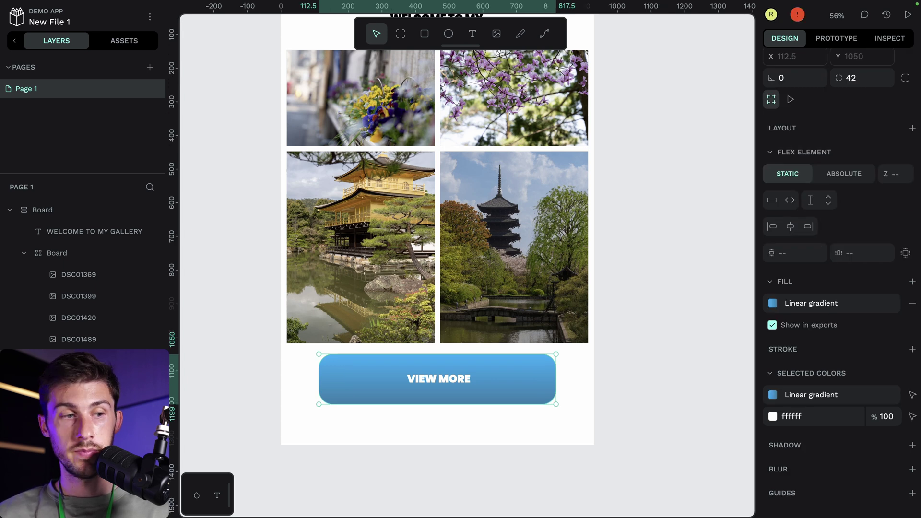
Step: Name the button layer 'Button' and add a drop shadow to it
double_click(59, 361)
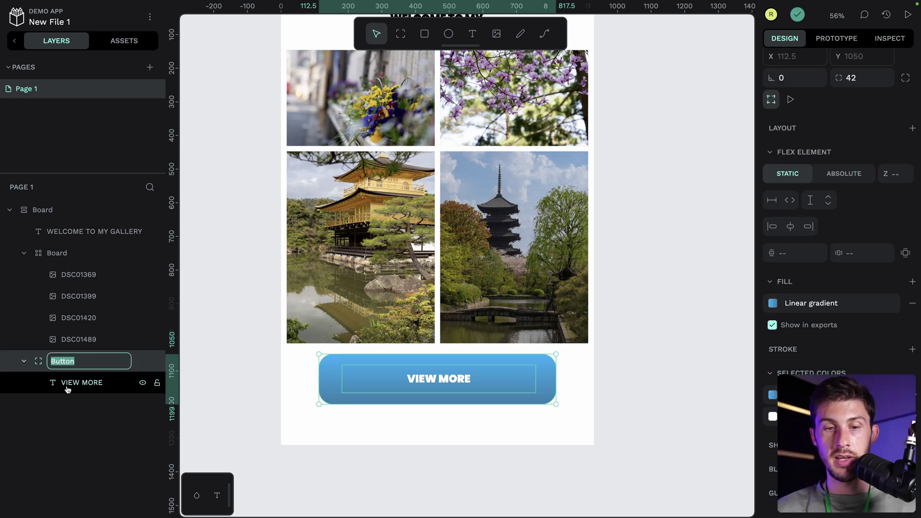
key(Return)
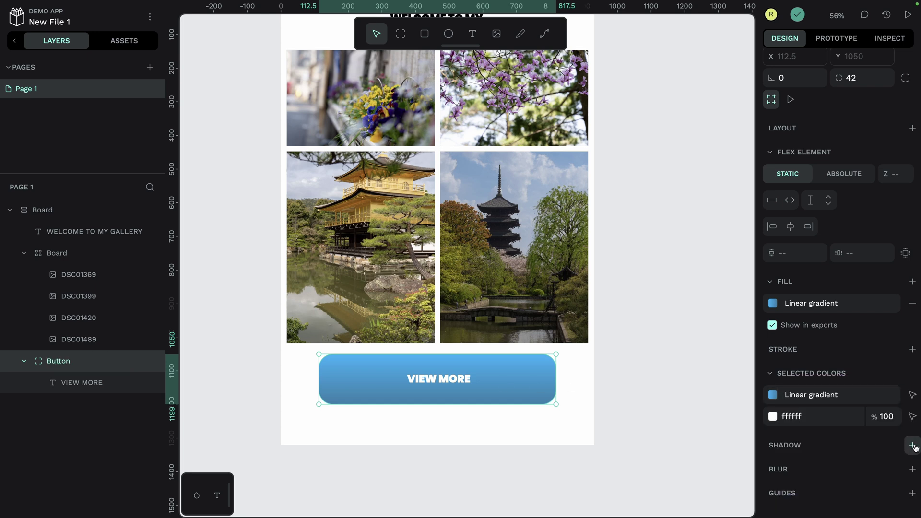
click(913, 444)
scroll(533, 288, down, 1)
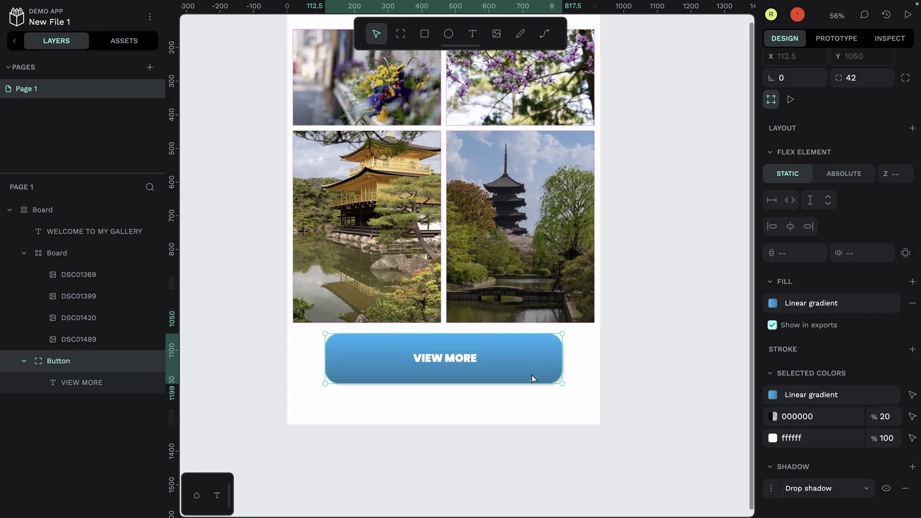
click(526, 414)
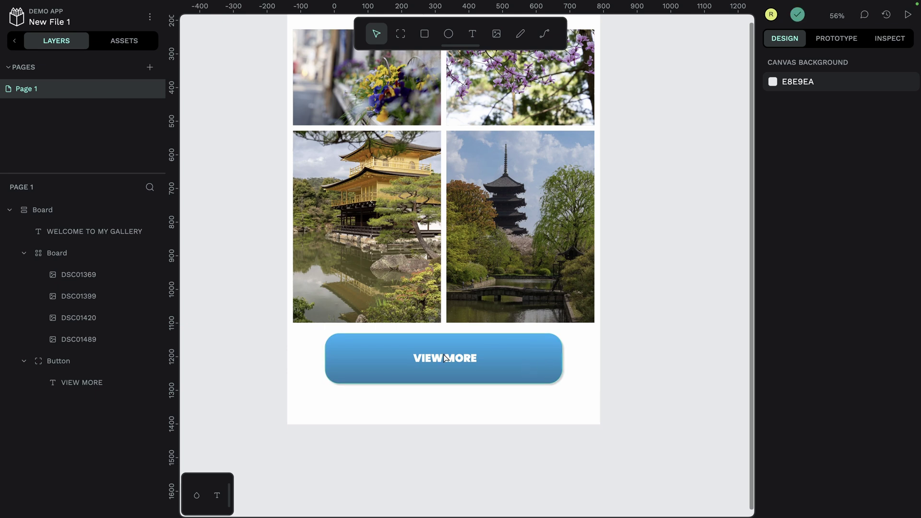
Step: Turn the Button layer into a main component from its context menu
click(84, 363)
right_click(394, 360)
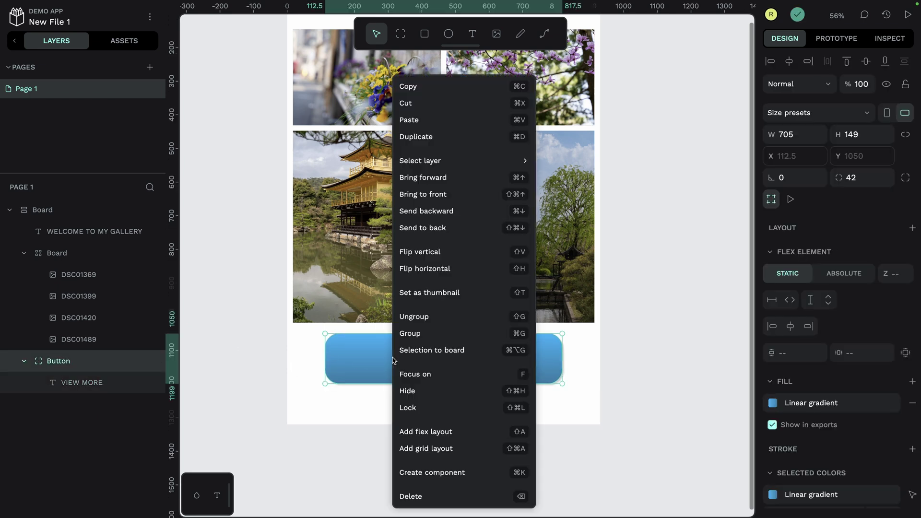
click(438, 473)
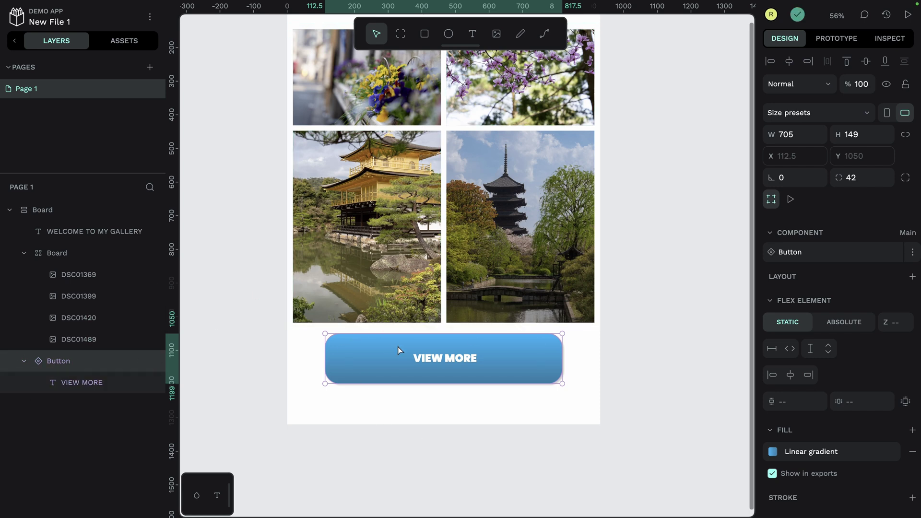
scroll(341, 362, down, 3)
scroll(341, 363, down, 2)
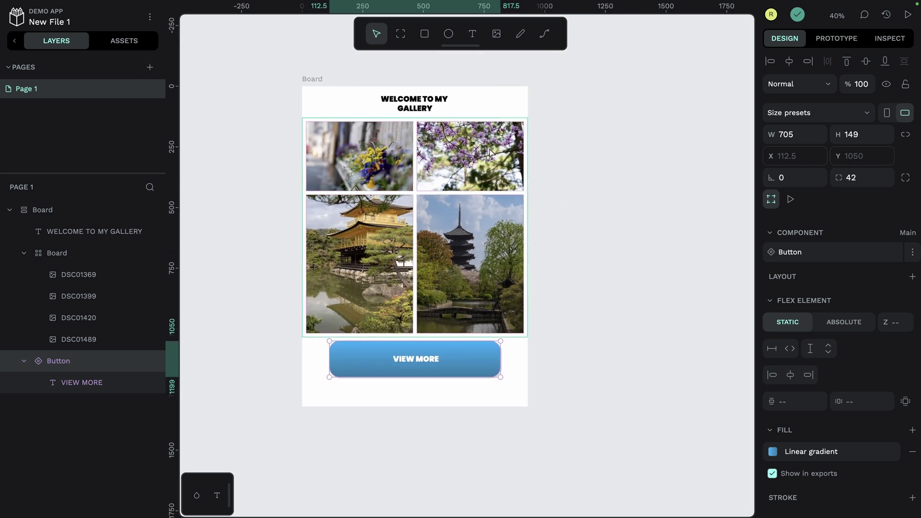
scroll(577, 181, right, 1)
scroll(576, 180, down, 1)
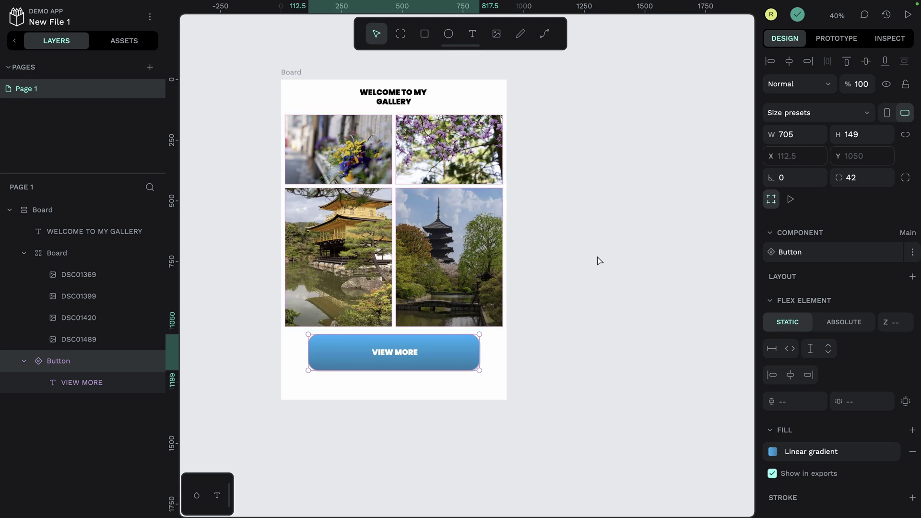
scroll(344, 287, up, 1)
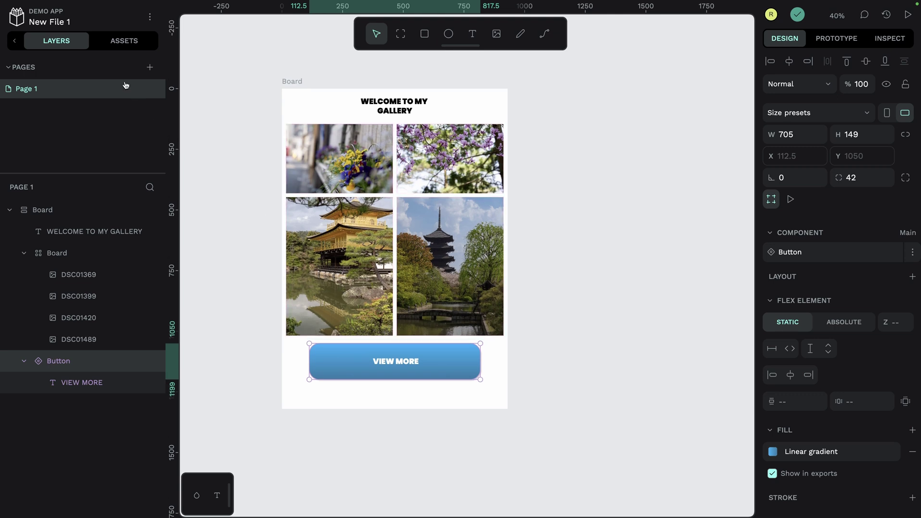
Step: Place a copy of the Button component from local assets at the top of the board
click(123, 41)
click(32, 141)
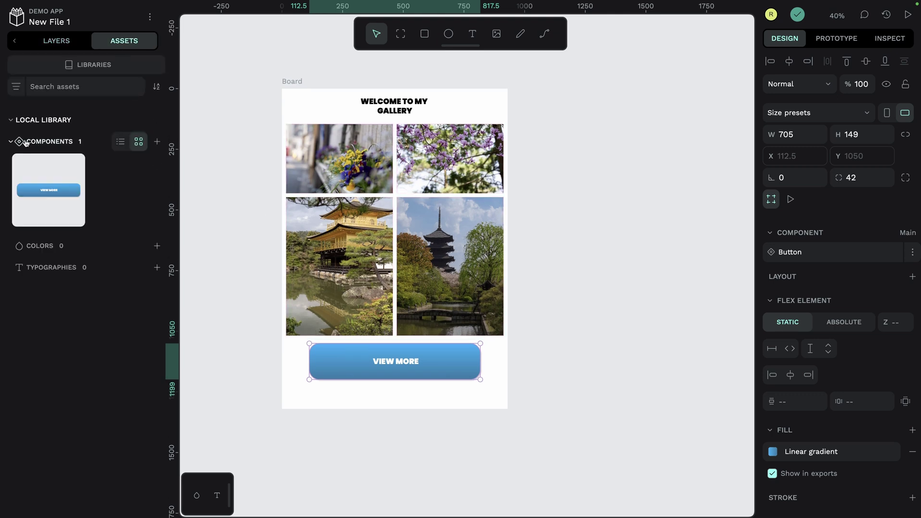
drag(55, 191, 407, 116)
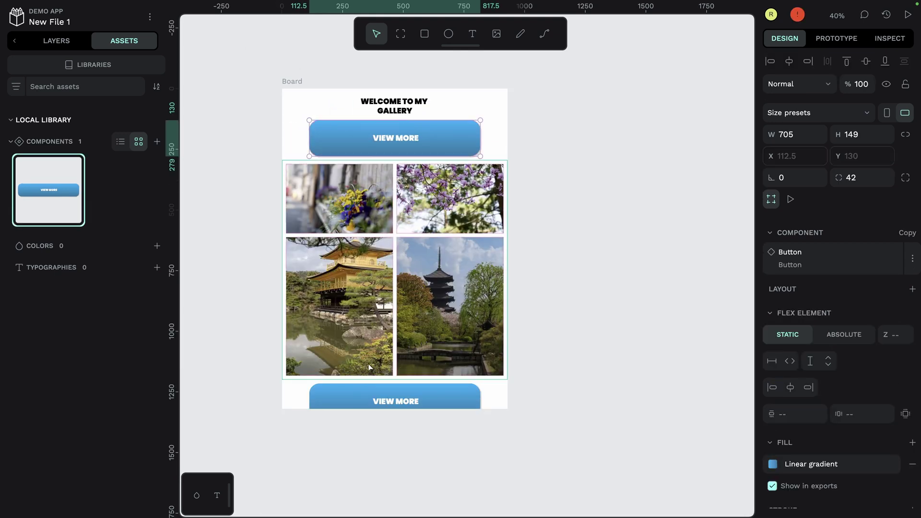
click(523, 107)
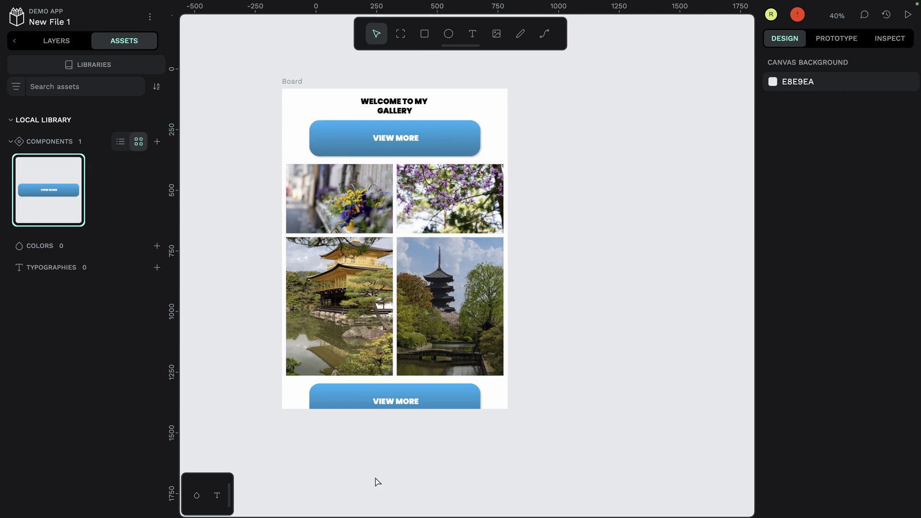
Step: Stretch the gallery board's bottom edge down to a height of 1549
click(55, 42)
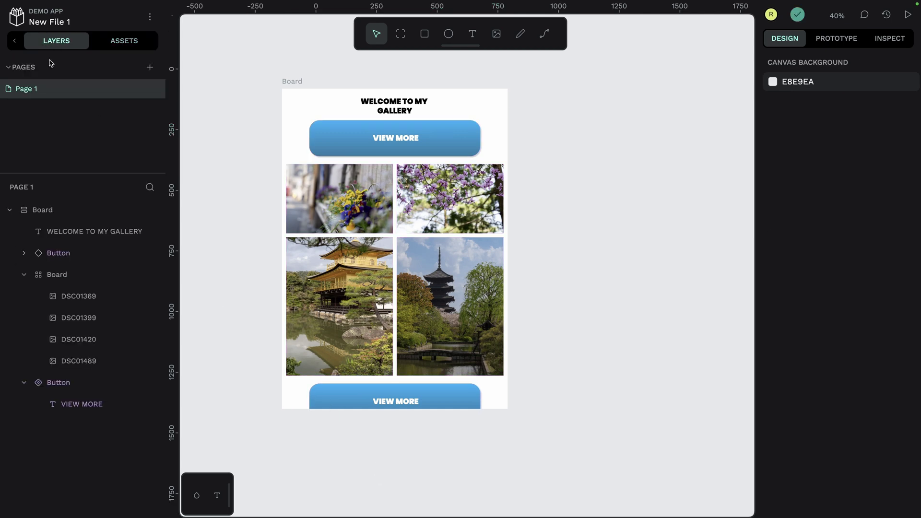
click(43, 209)
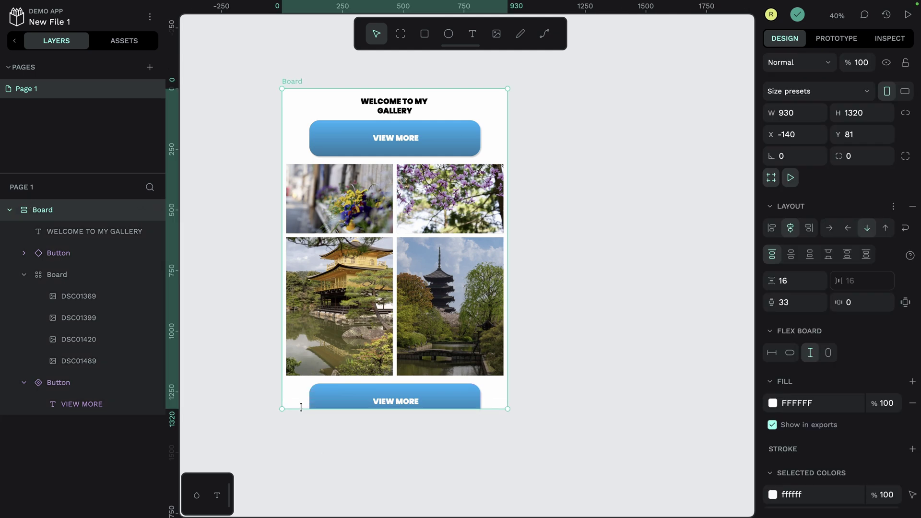
drag(304, 408, 304, 465)
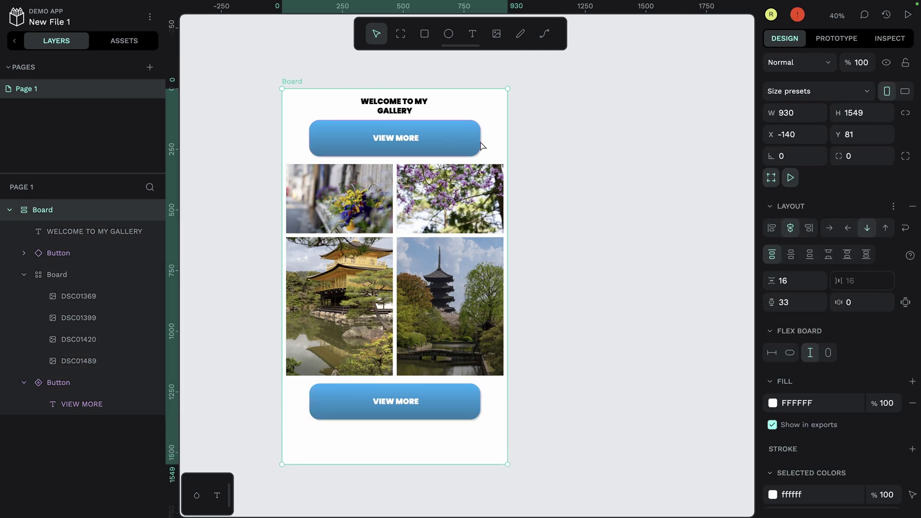
click(536, 138)
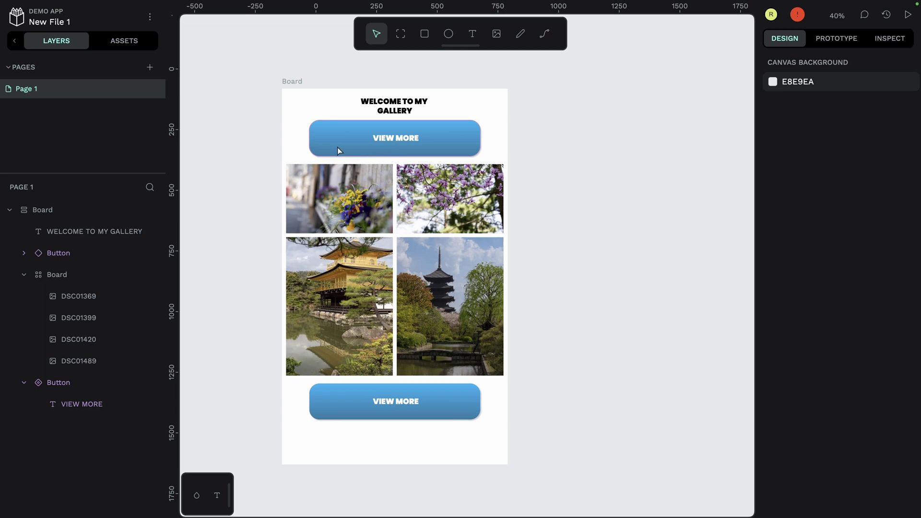
Step: Change the top button's VIEW MORE text fill to light green #a4ff8d
click(341, 144)
double_click(382, 138)
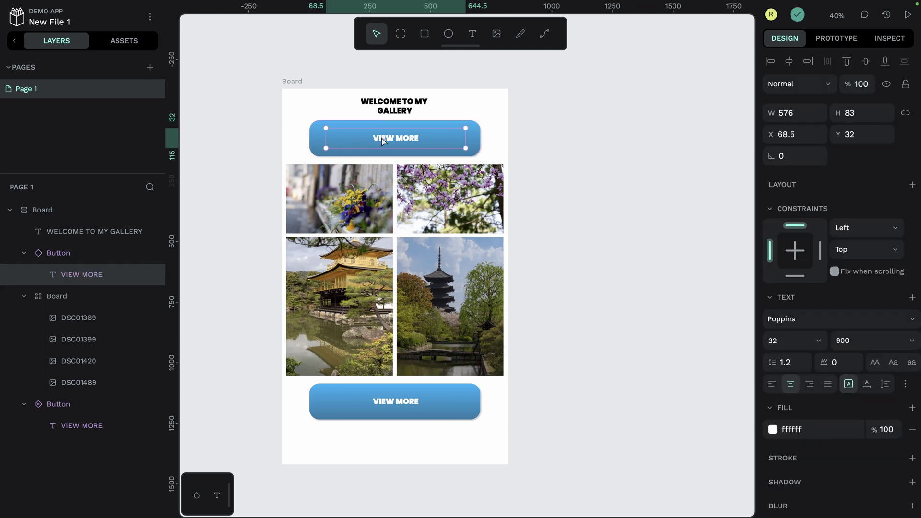
click(774, 430)
drag(651, 319, 655, 277)
click(657, 373)
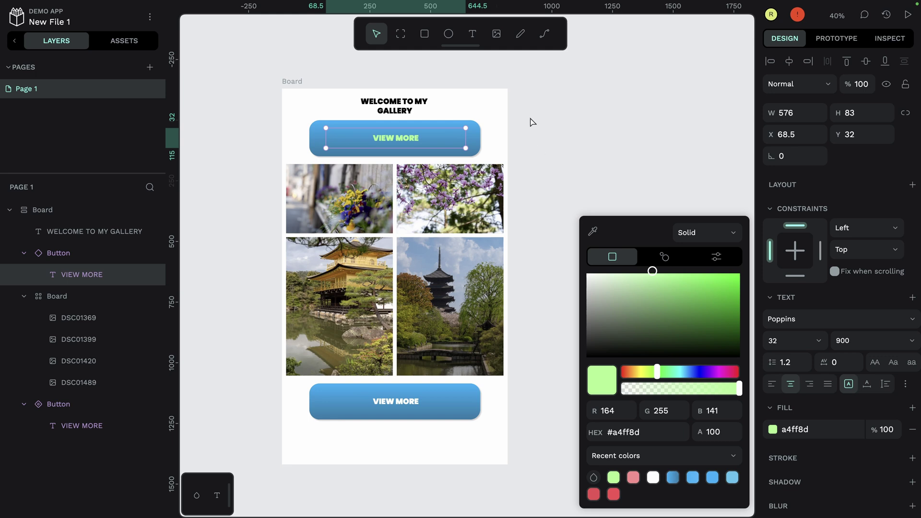
click(506, 137)
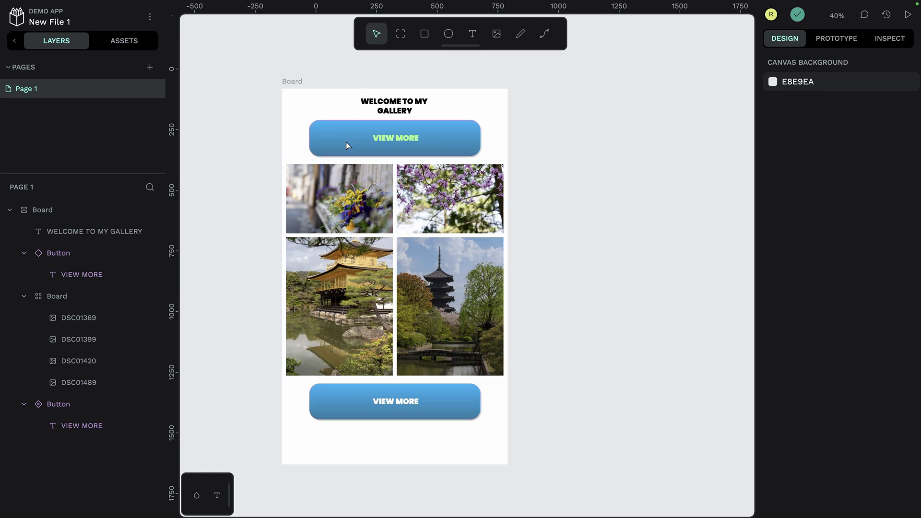
Step: Update the main Button component with the top button's green text change
click(395, 134)
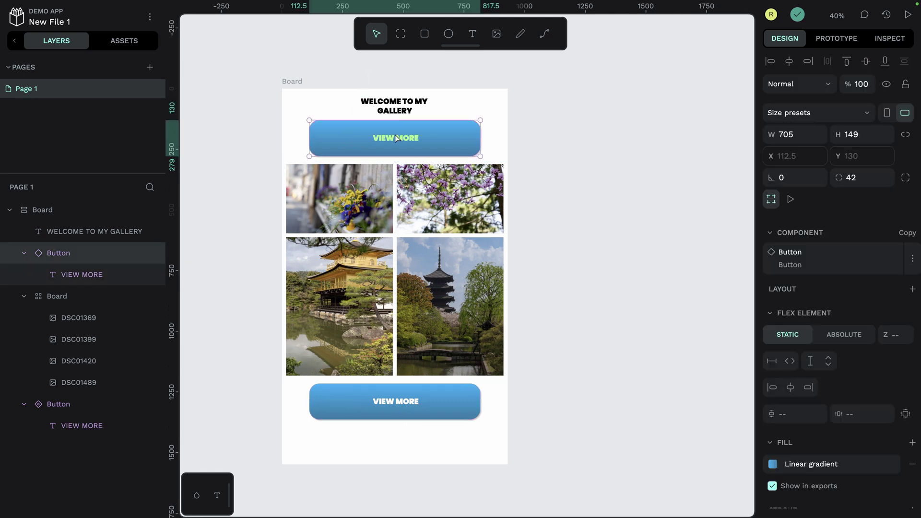
scroll(551, 191, right, 2)
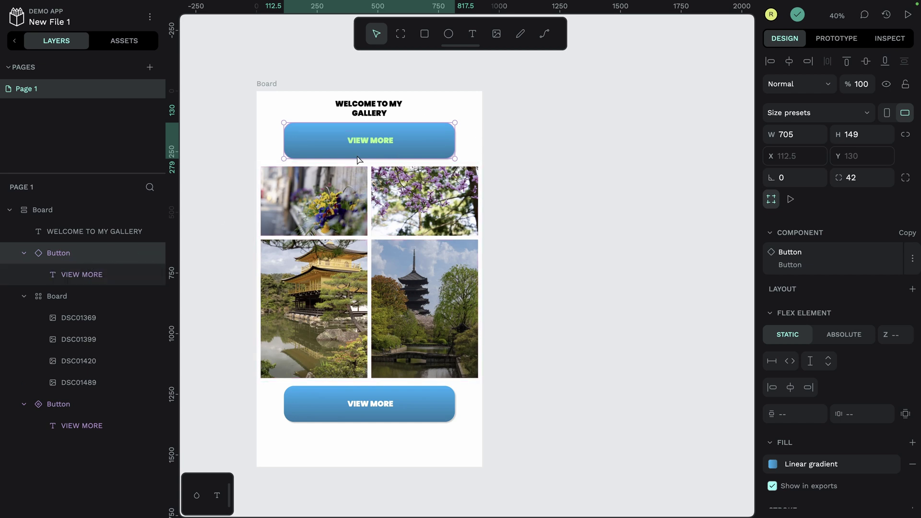
right_click(326, 145)
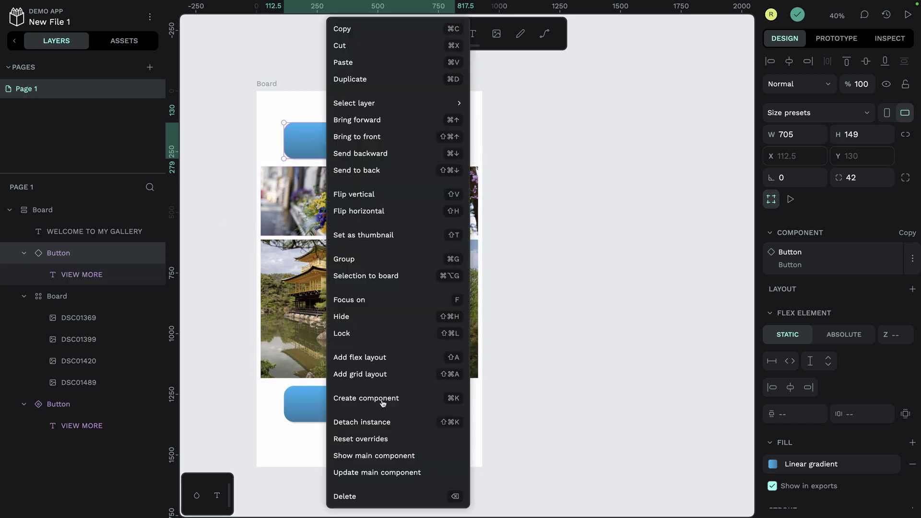
click(365, 474)
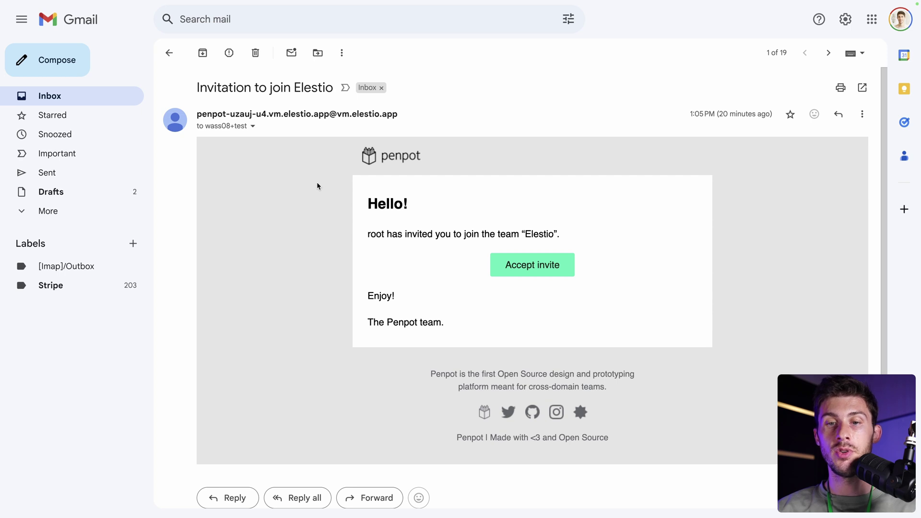
Step: Open the email's Accept invite link in an incognito window
right_click(546, 271)
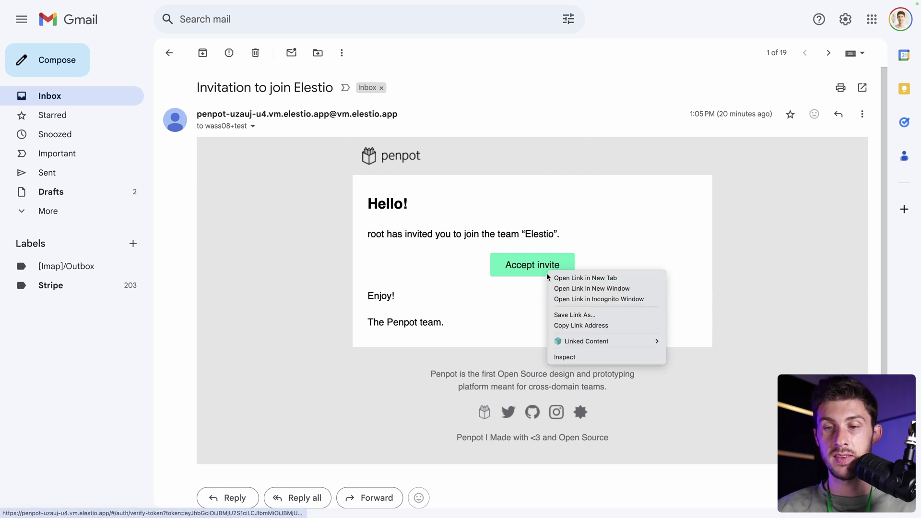
click(565, 297)
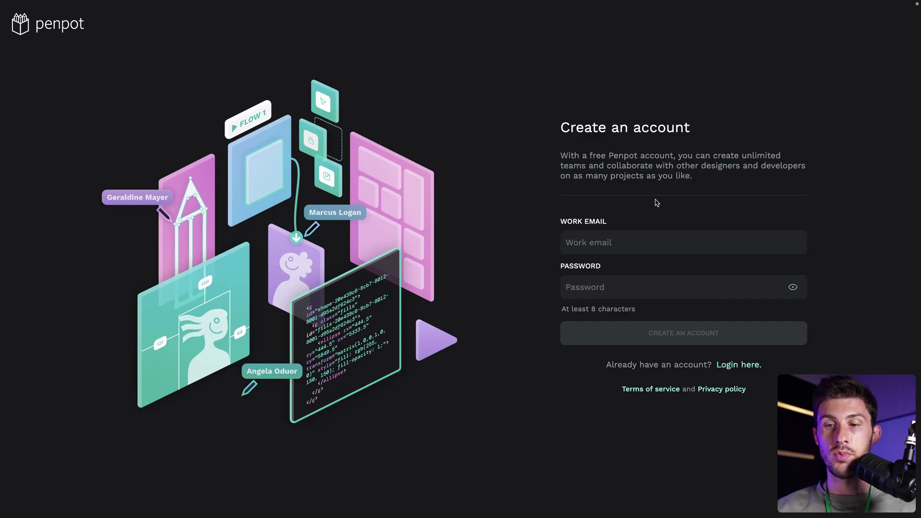
Step: Sign up as John Doe, continue without a team, and bring up the team list
click(630, 244)
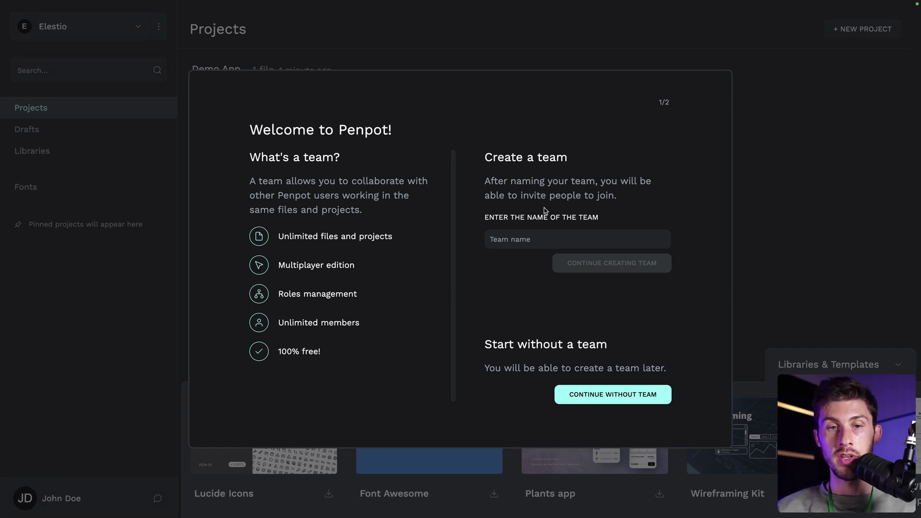
click(602, 398)
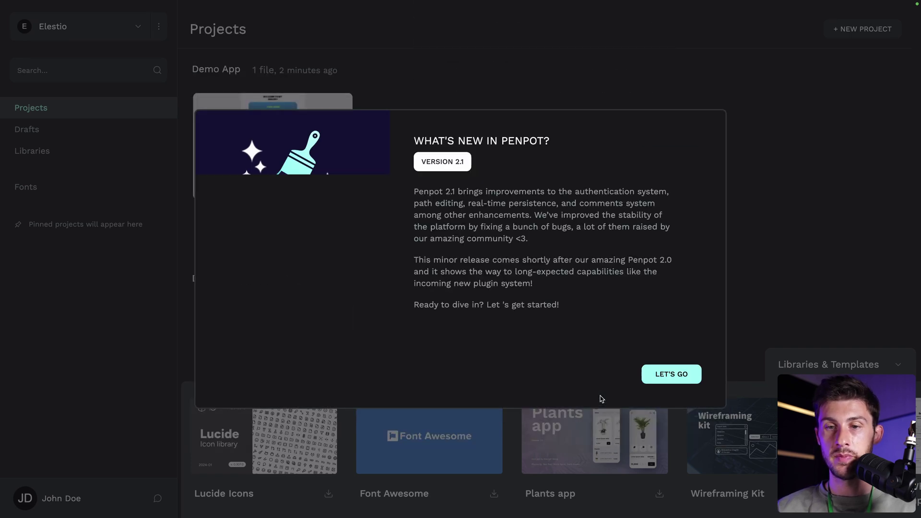
click(652, 375)
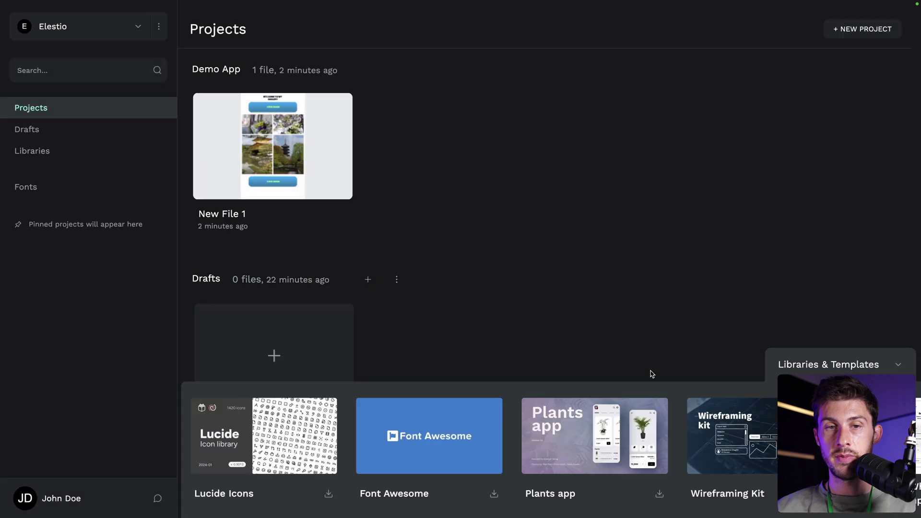
click(125, 33)
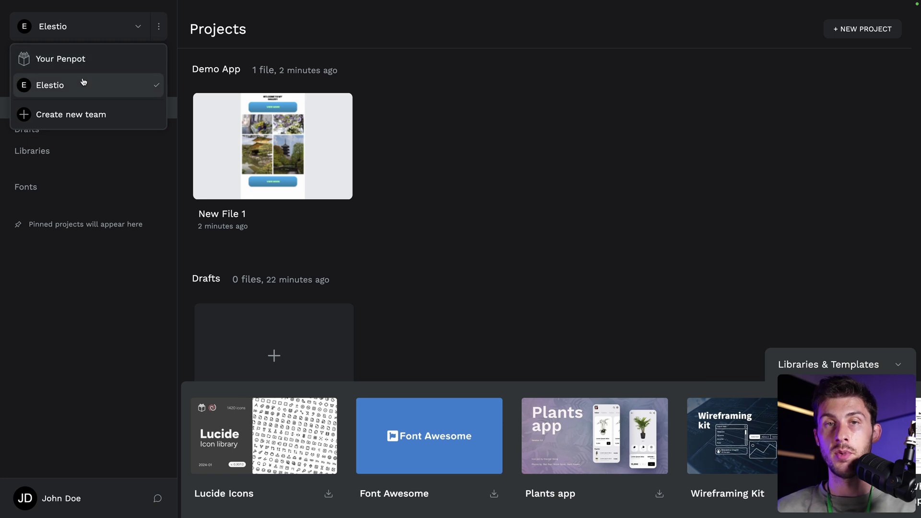
Step: In New File 1, post a 'weird text in green' comment on the top VIEW MORE button
click(492, 94)
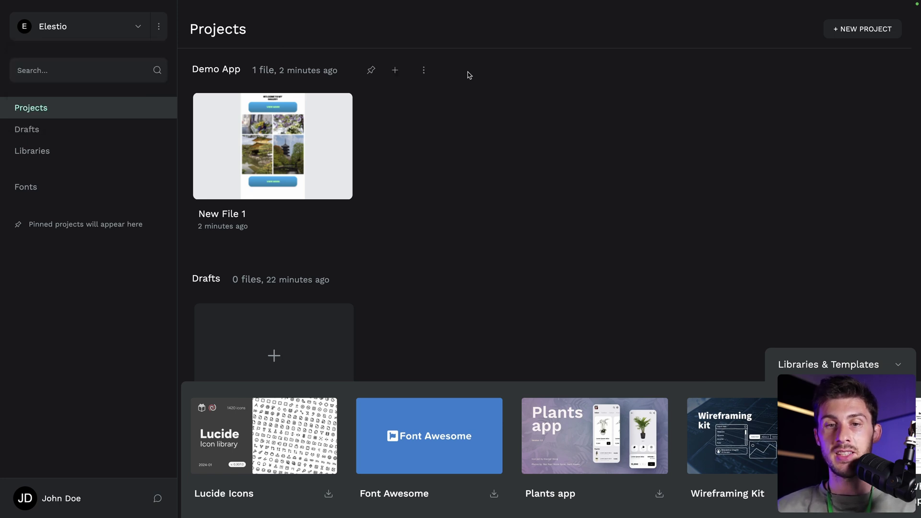
double_click(240, 145)
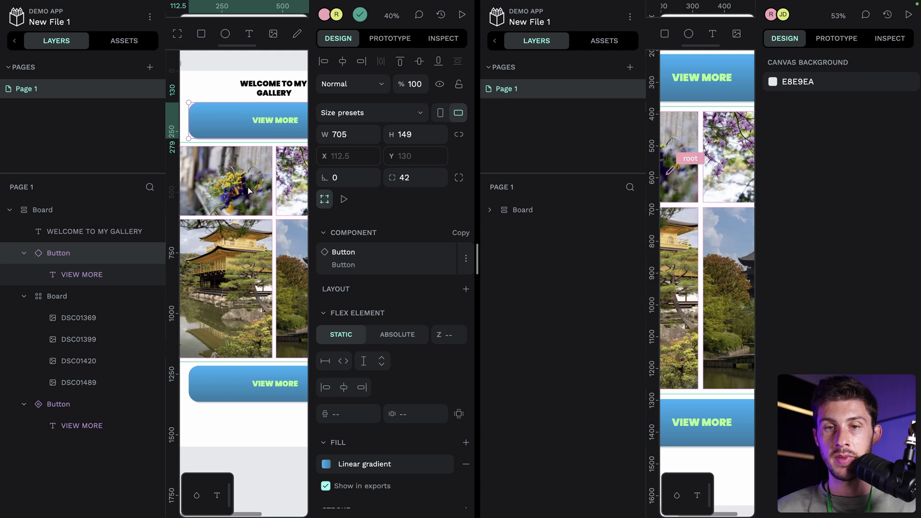
click(418, 16)
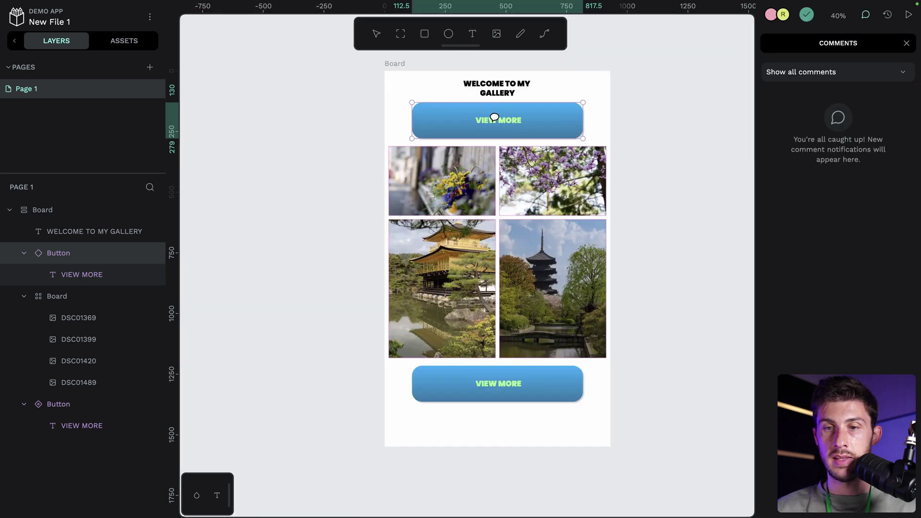
click(494, 118)
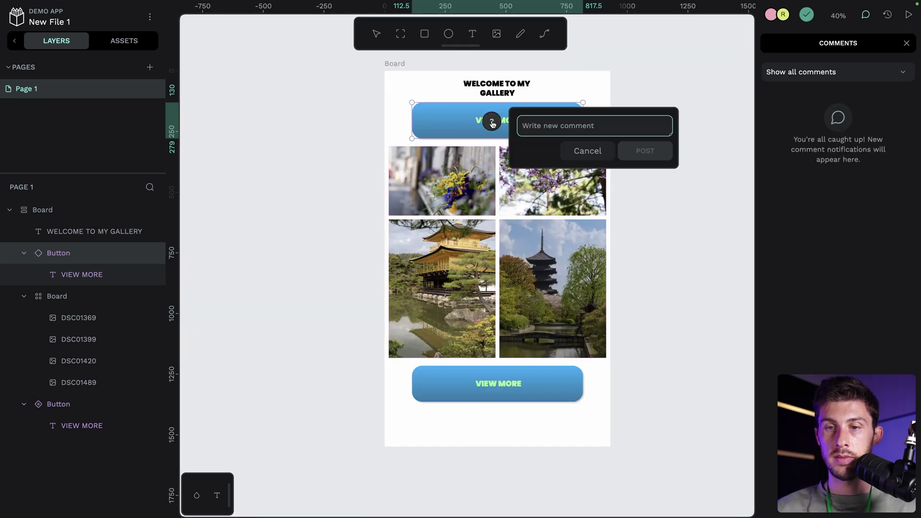
text(weird text in green)
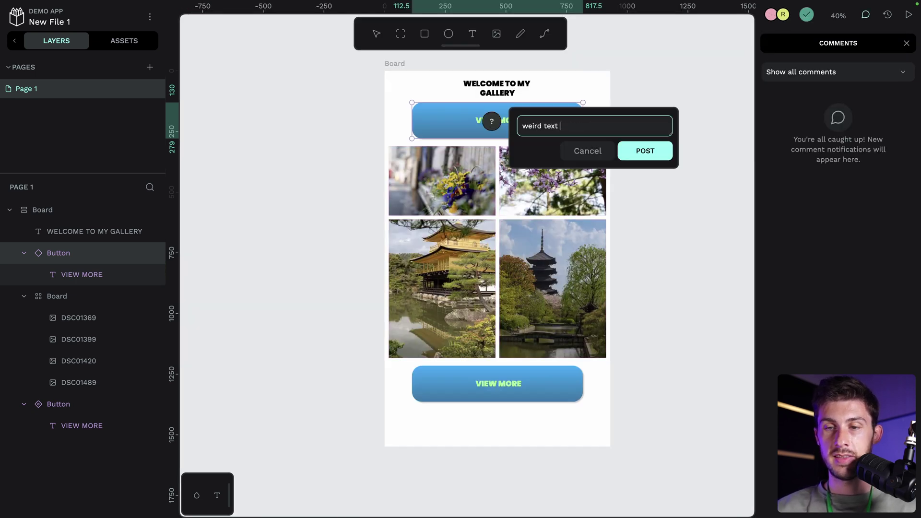
click(645, 150)
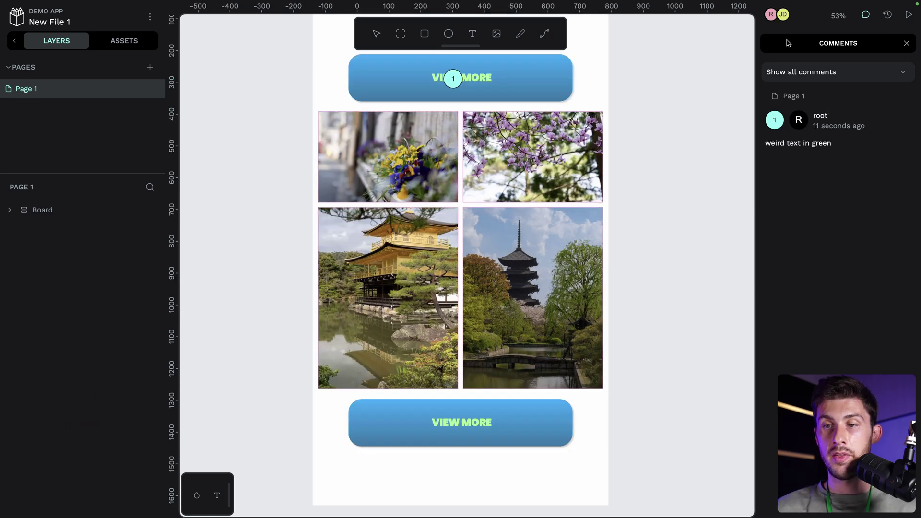
Step: Post a reply in the comment thread and mark the thread resolved
click(452, 80)
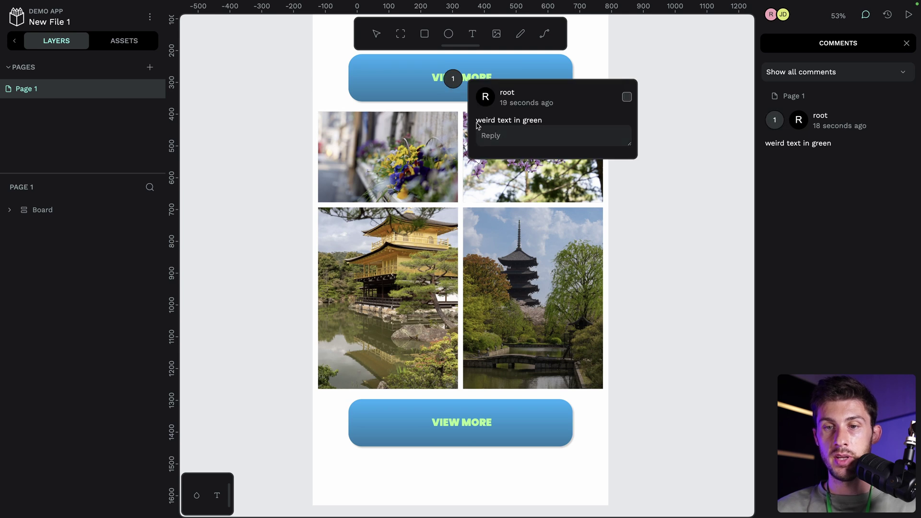
click(506, 135)
text(Sure I!)
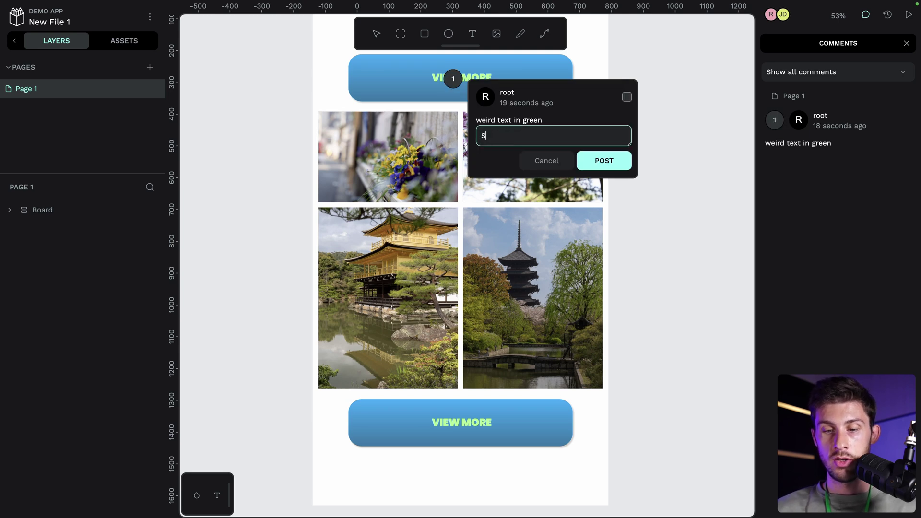
text(take care of it)
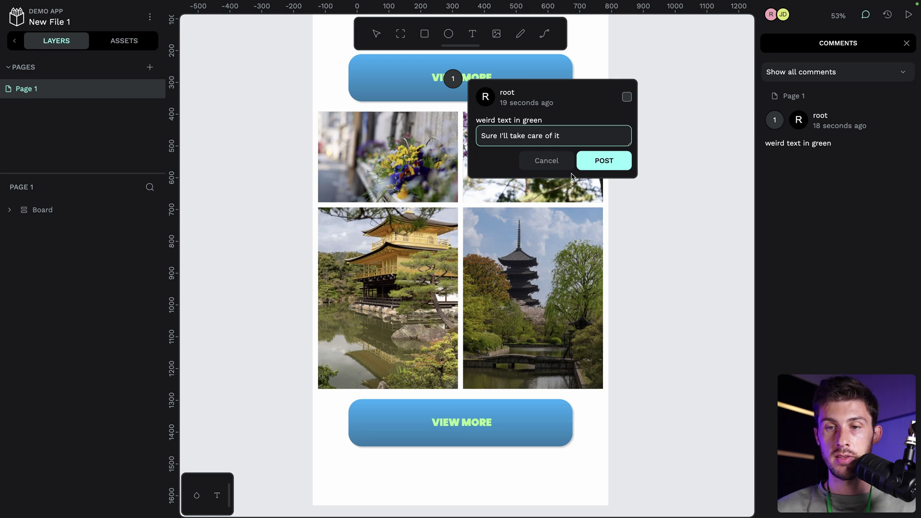
click(604, 160)
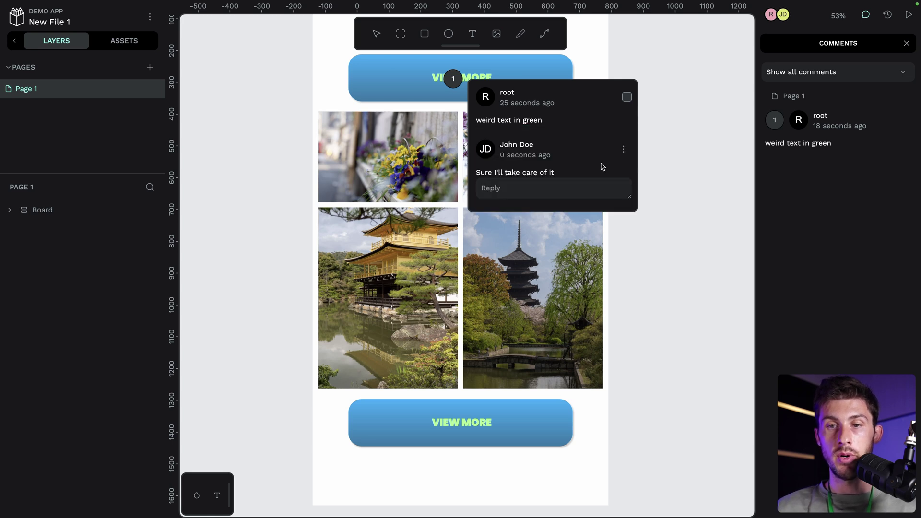
click(627, 98)
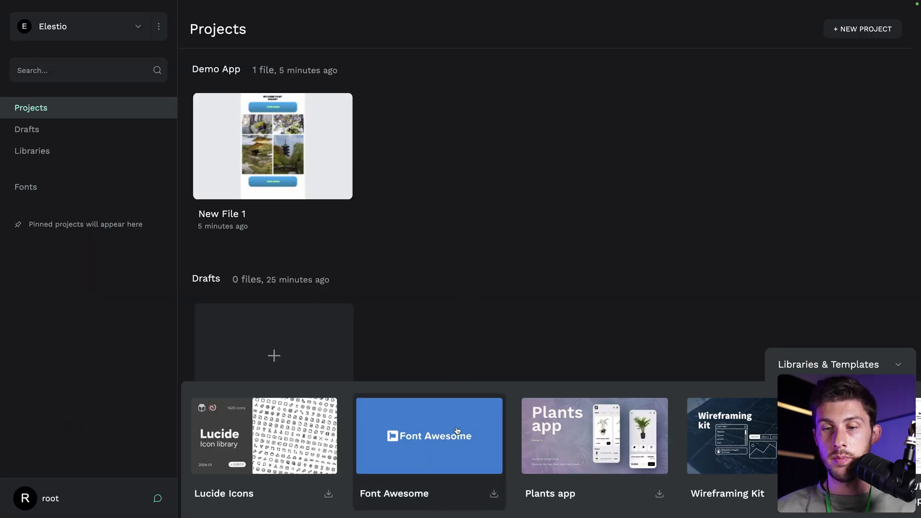
scroll(457, 431, right, 6)
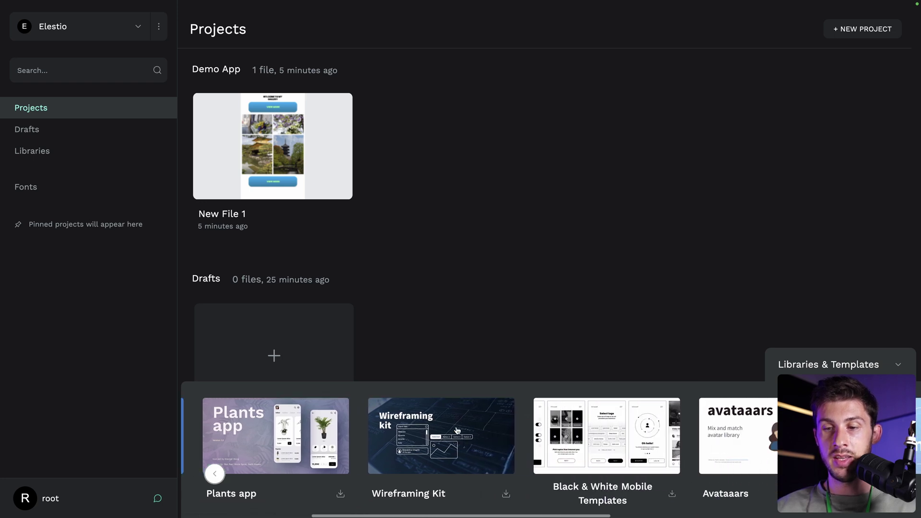
scroll(457, 430, right, 4)
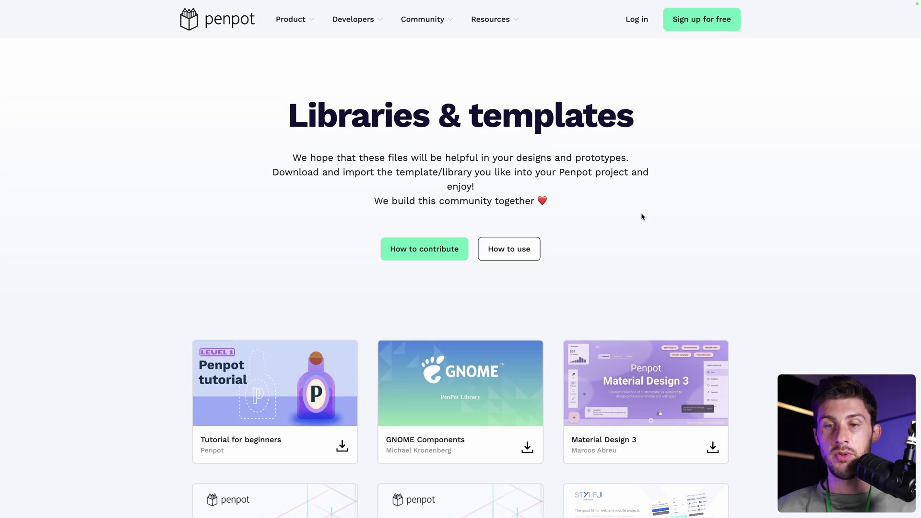
scroll(641, 213, down, 5)
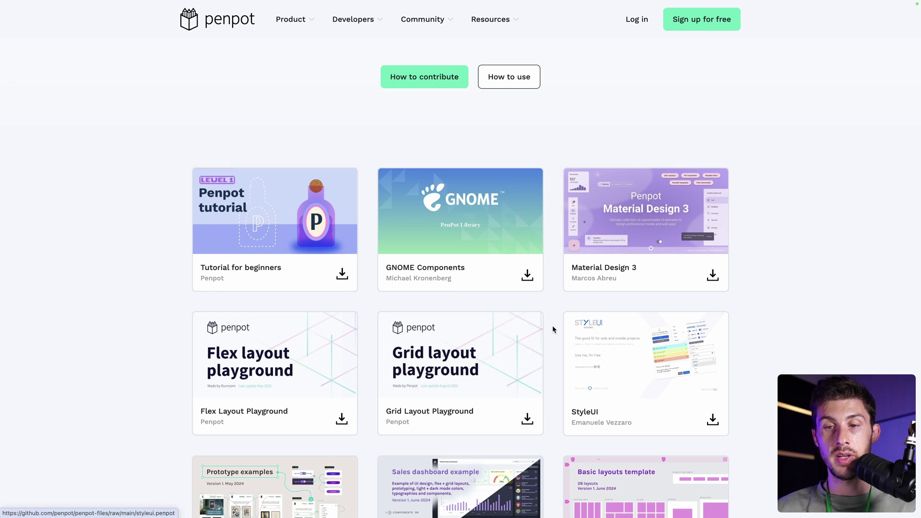
scroll(542, 333, down, 3)
scroll(545, 310, down, 5)
scroll(546, 309, down, 3)
scroll(545, 310, down, 5)
scroll(546, 310, down, 2)
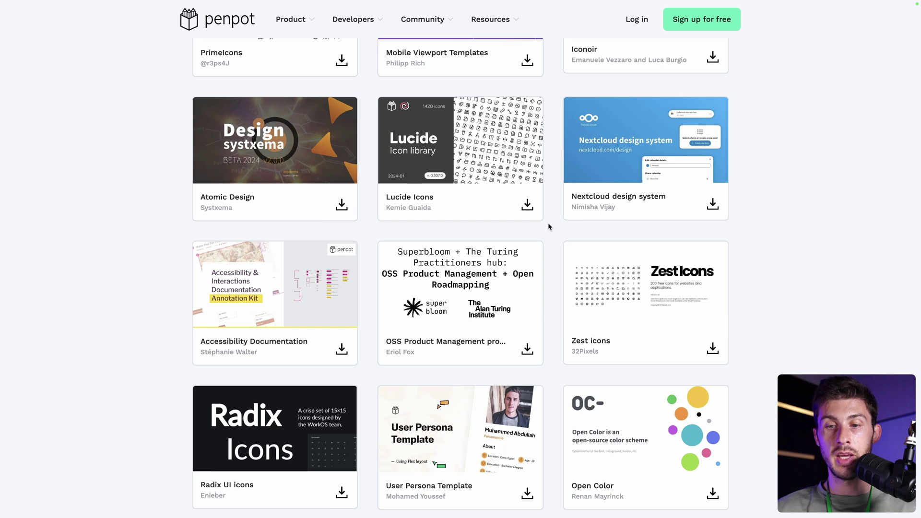
scroll(547, 227, down, 2)
scroll(548, 226, down, 1)
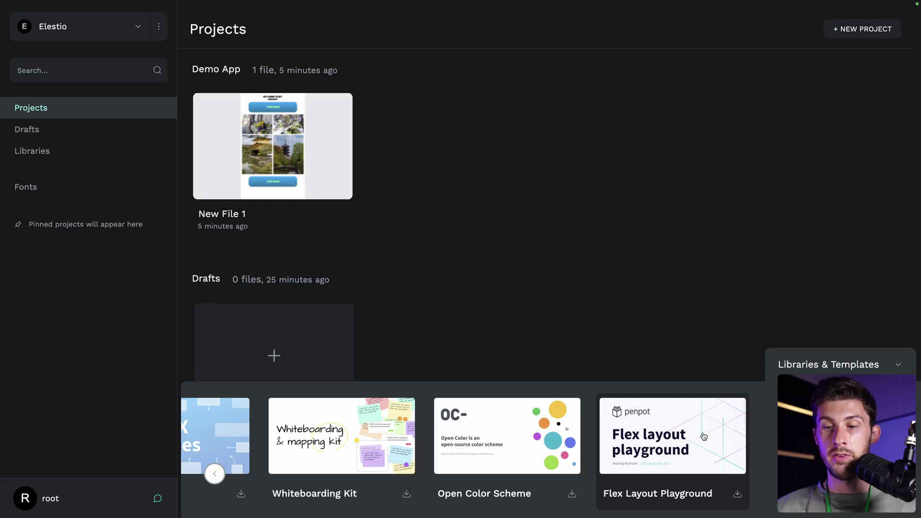
scroll(703, 436, up, 3)
scroll(703, 436, up, 3)
scroll(703, 436, up, 2)
scroll(704, 436, up, 3)
scroll(704, 436, up, 2)
scroll(648, 438, up, 1)
Step: Import the Plants app template file into Drafts and dismiss the success message
click(594, 452)
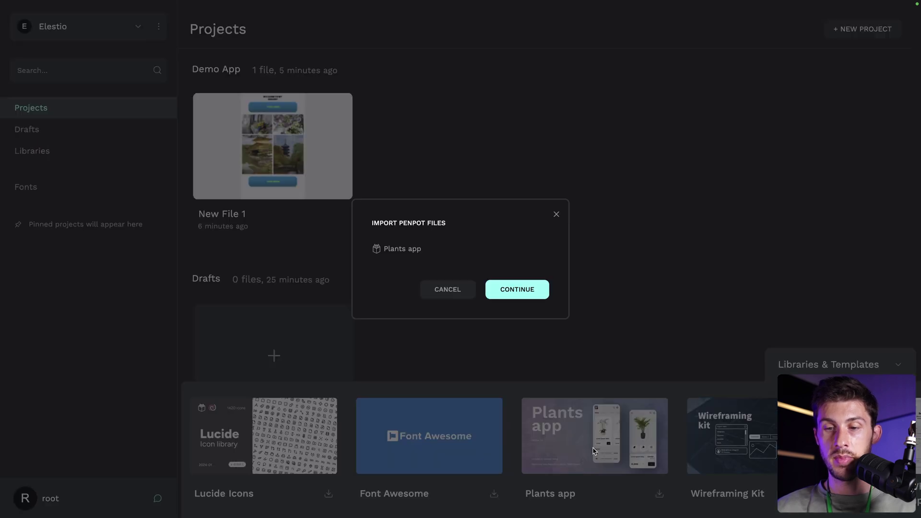
click(517, 290)
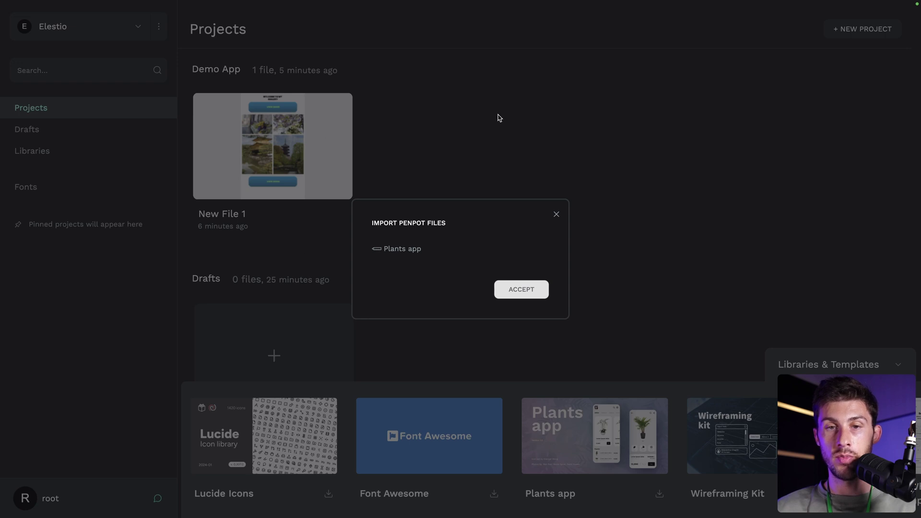
click(506, 293)
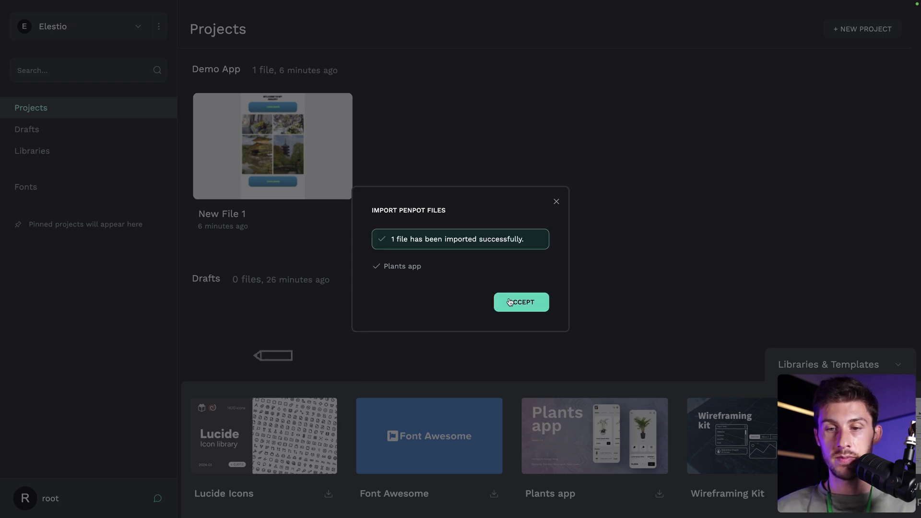
click(556, 201)
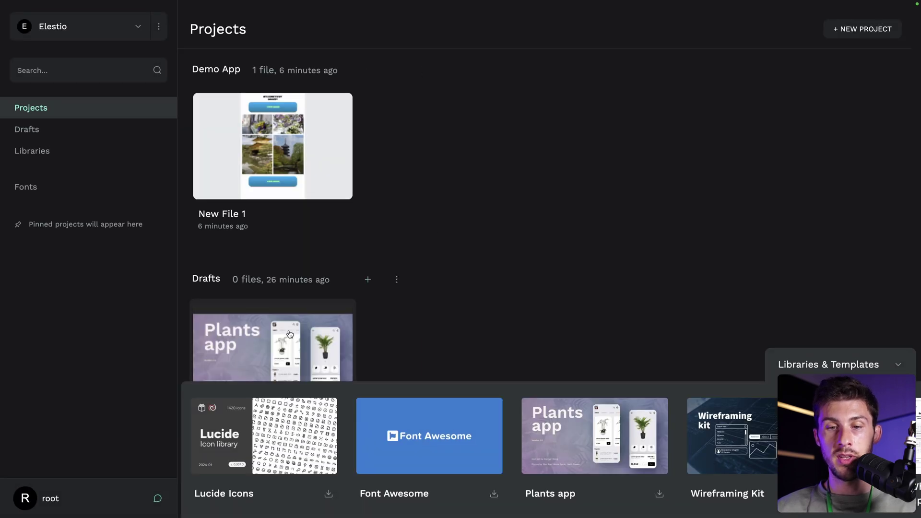
scroll(408, 283, down, 3)
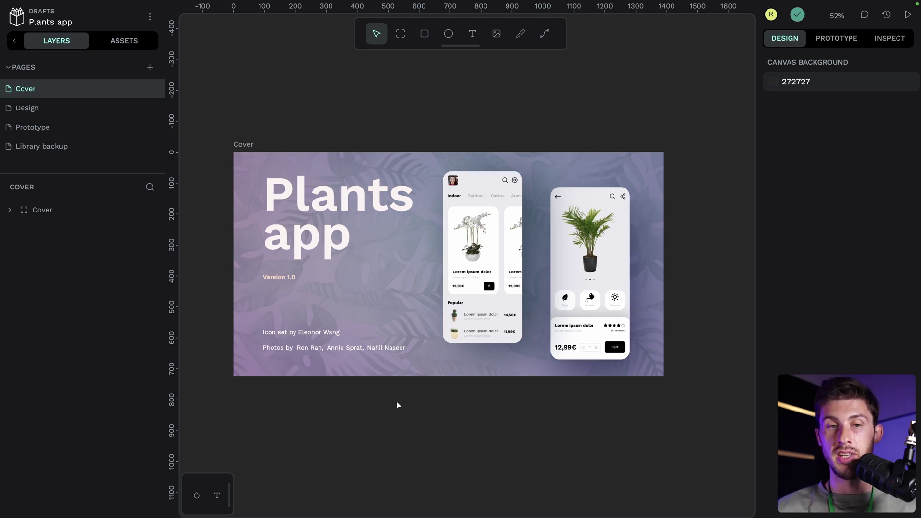
Step: Browse the Design and Prototype pages, view the prototype flows, then open Library backup
click(27, 107)
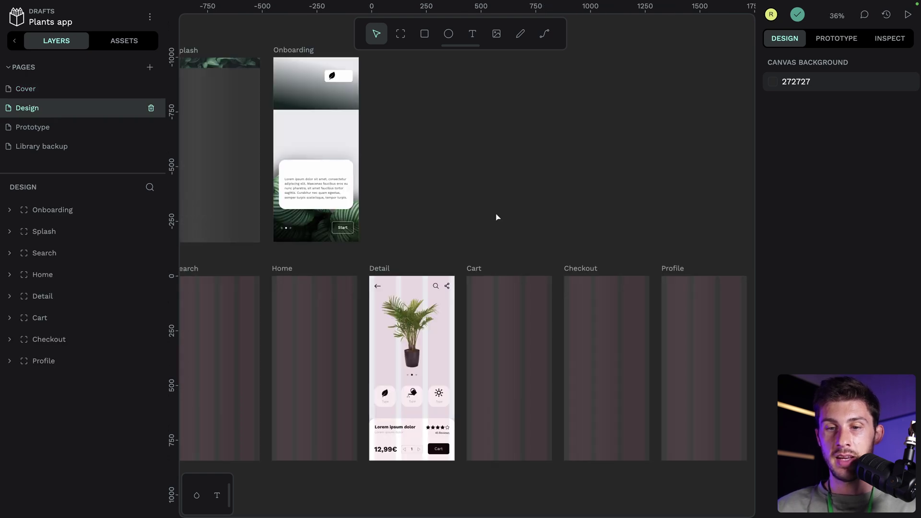
scroll(497, 217, left, 3)
scroll(497, 217, down, 3)
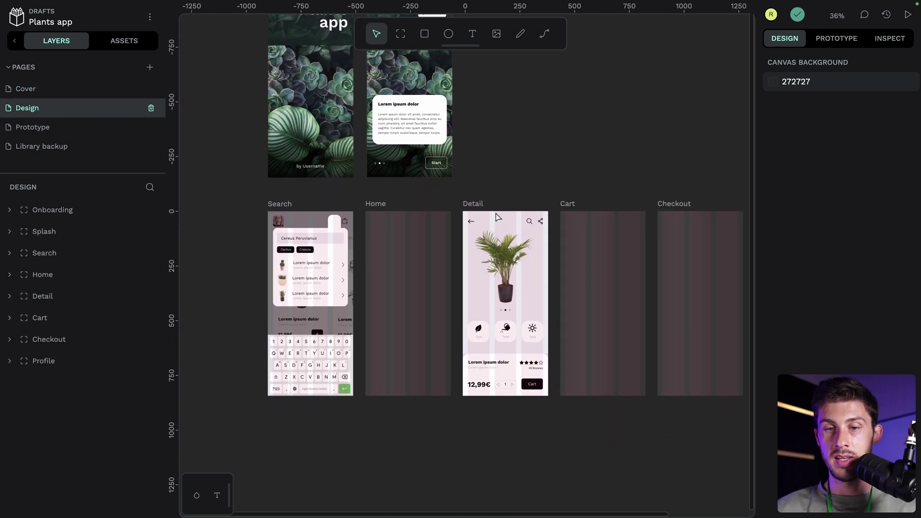
scroll(497, 217, right, 3)
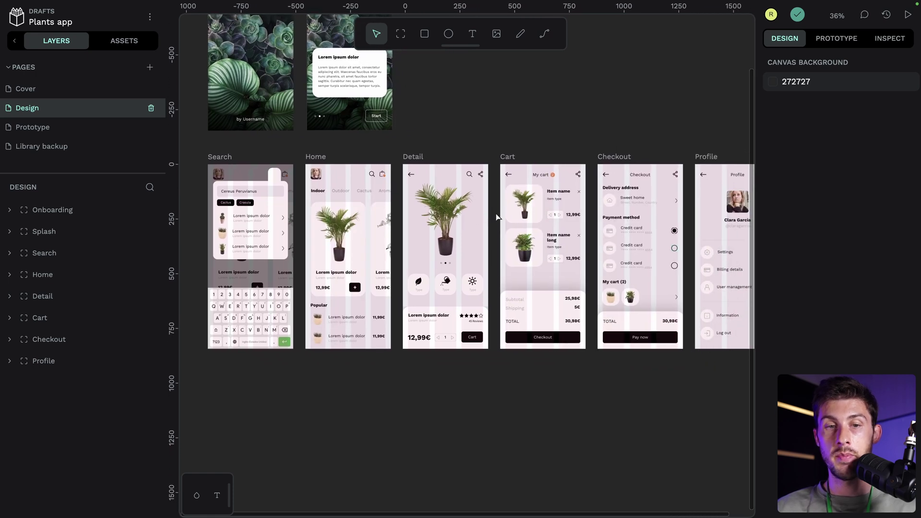
scroll(496, 217, right, 5)
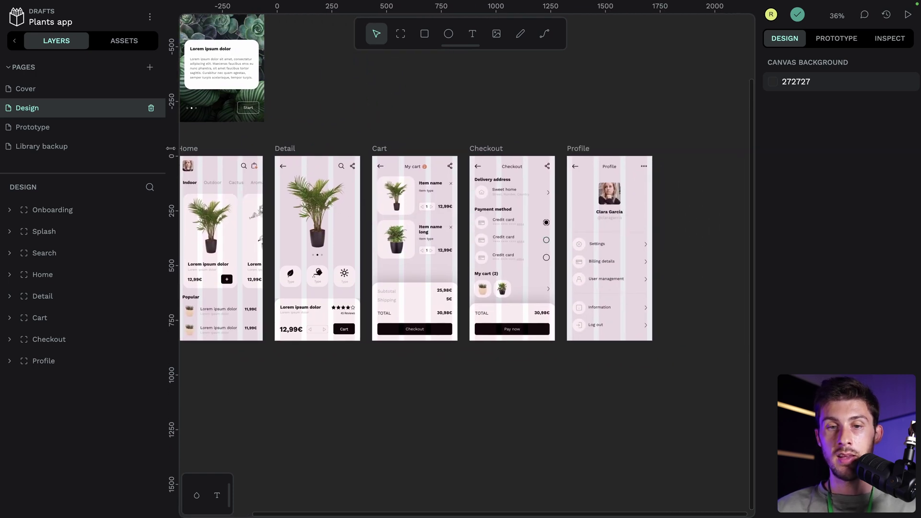
click(61, 128)
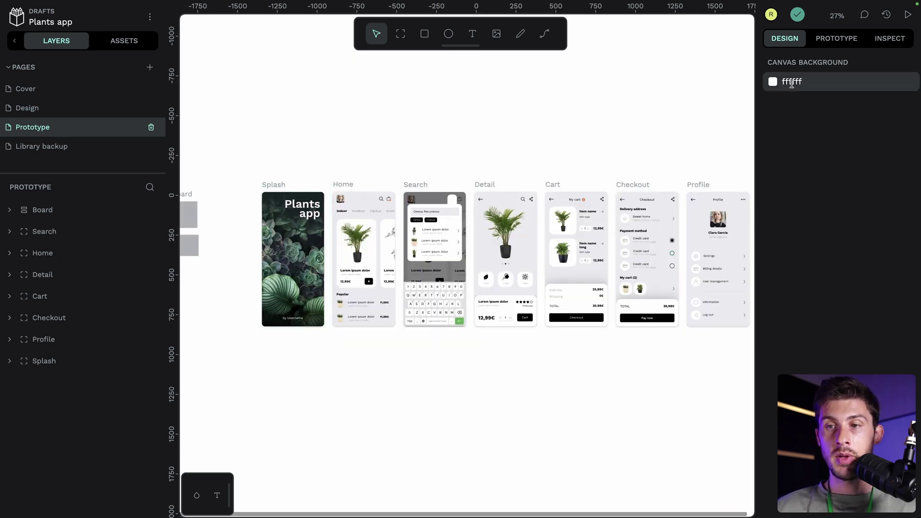
click(825, 41)
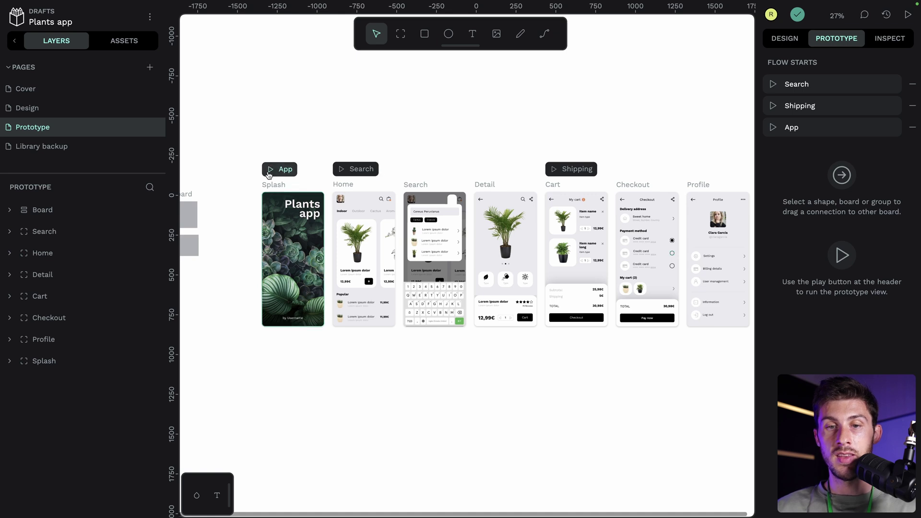
scroll(497, 167, right, 3)
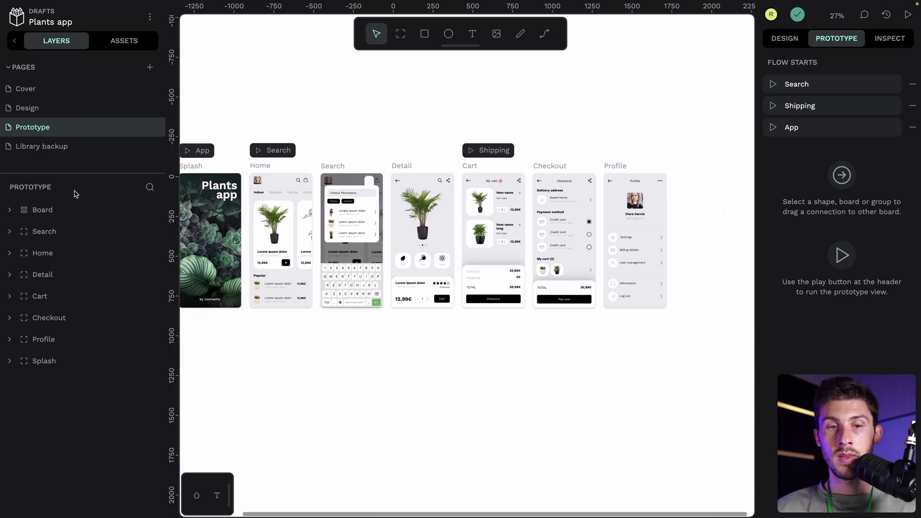
click(48, 146)
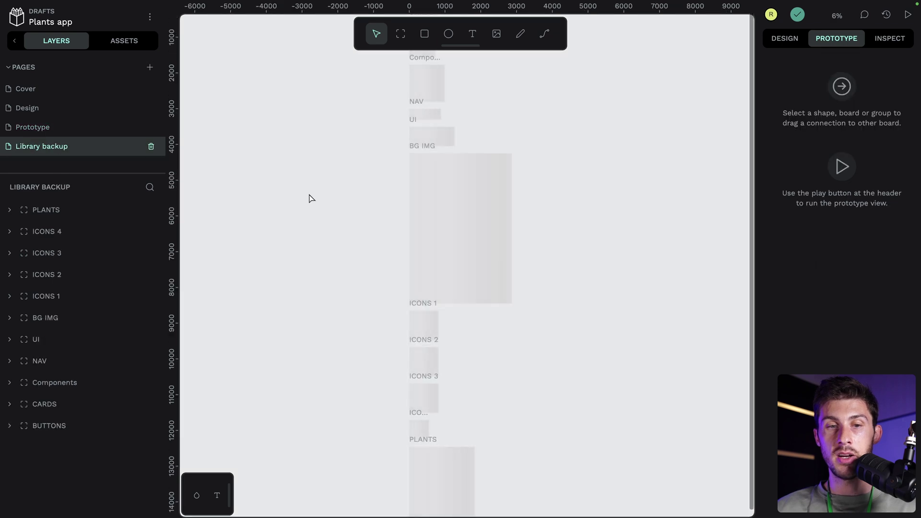
scroll(410, 170, up, 4)
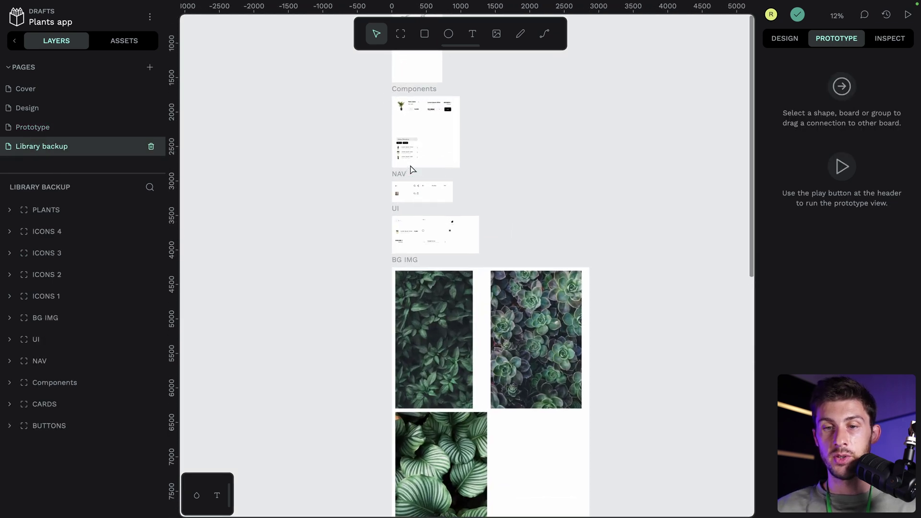
scroll(411, 170, up, 2)
scroll(410, 170, up, 2)
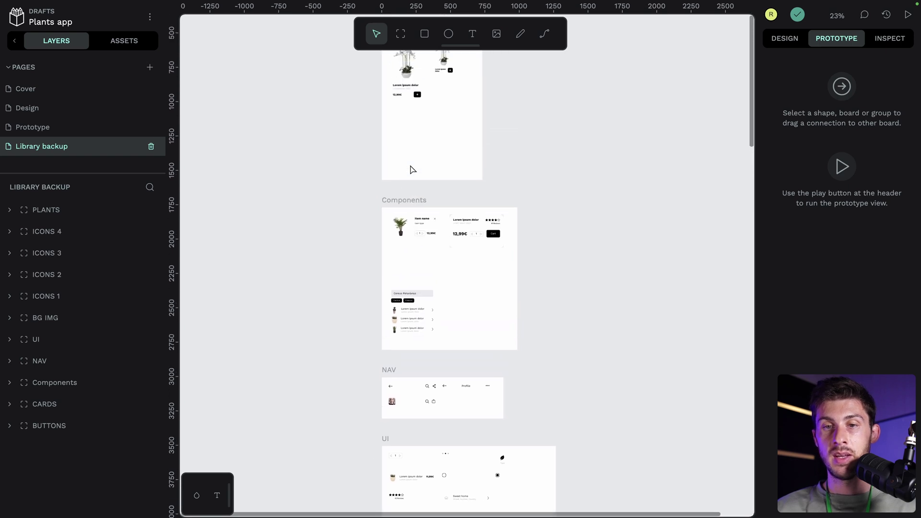
scroll(410, 171, up, 3)
scroll(410, 170, up, 3)
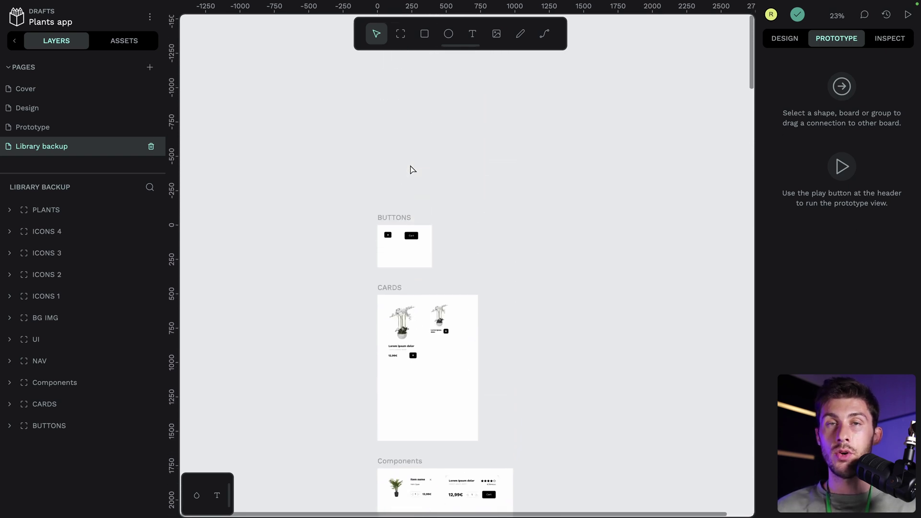
scroll(410, 169, down, 2)
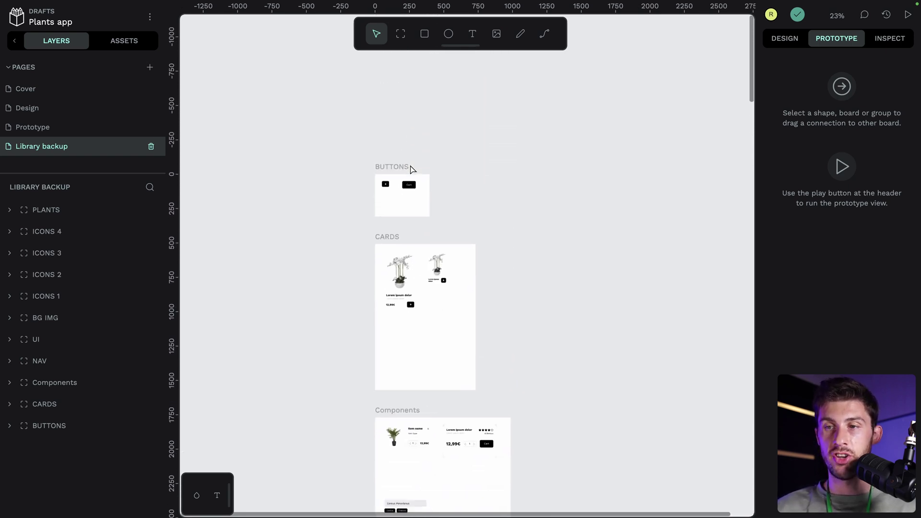
Step: From the Prototype page, open the plant Detail screen from Home and highlight its hotspots
click(62, 127)
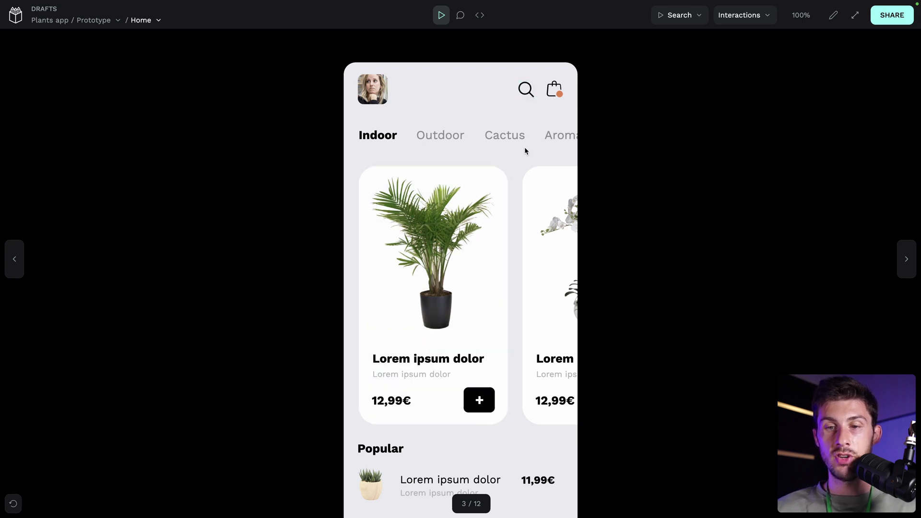
click(444, 289)
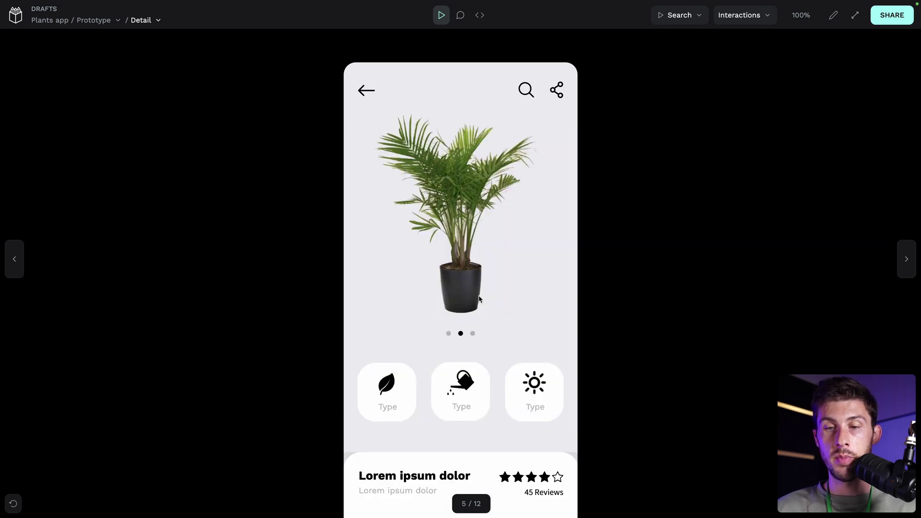
click(496, 386)
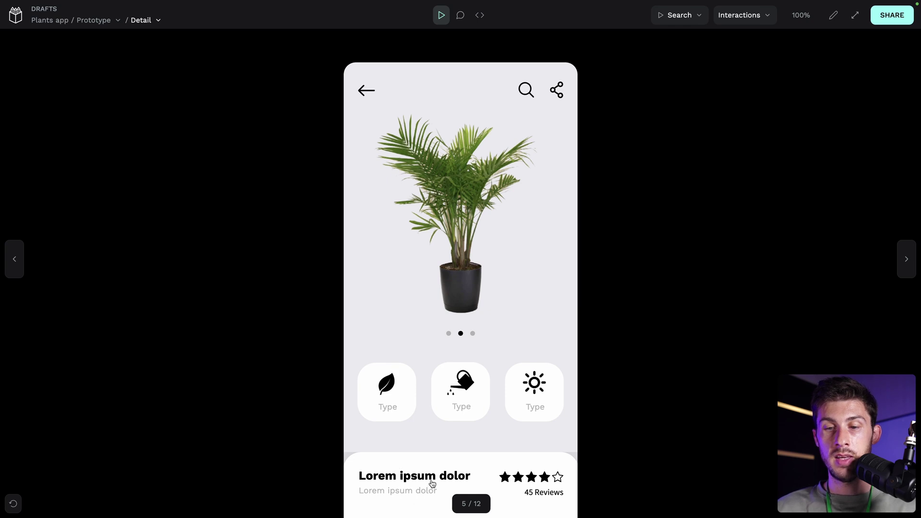
Step: Go to Cart and Checkout, back through Cart to Detail, then open Search
key(Right)
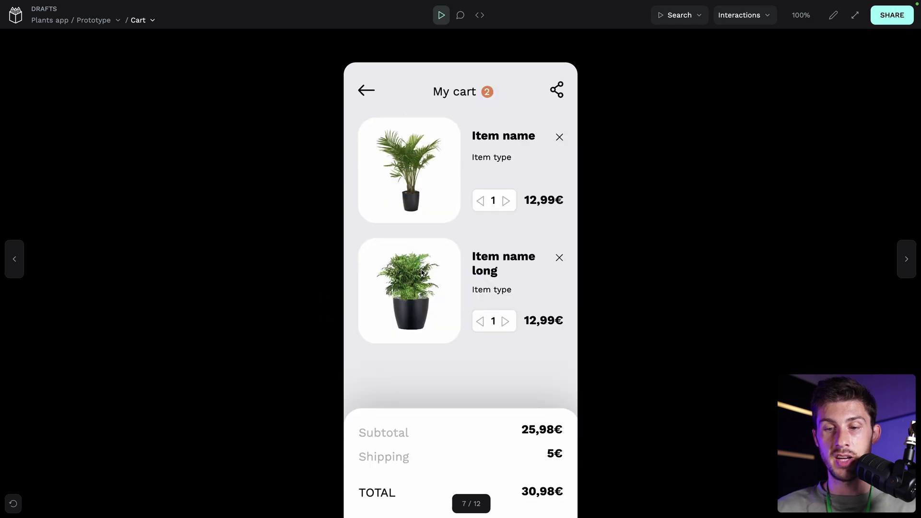
click(382, 284)
click(421, 464)
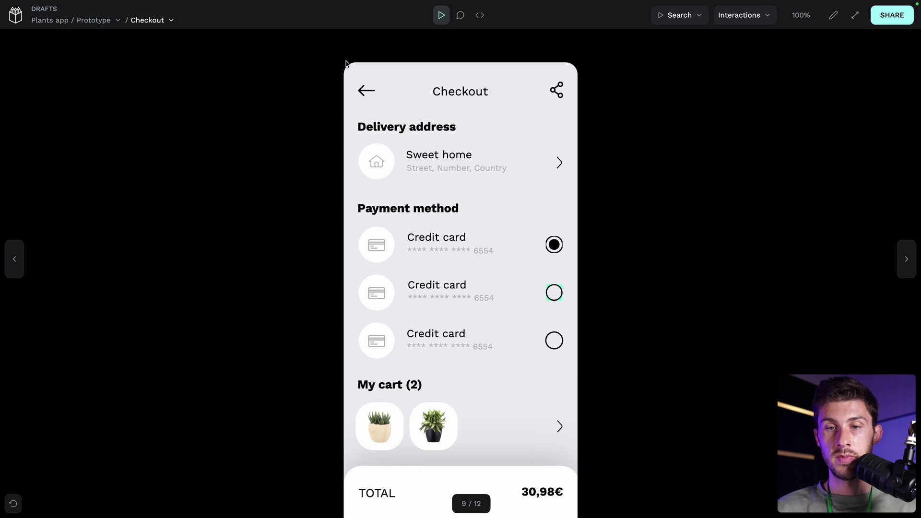
click(366, 92)
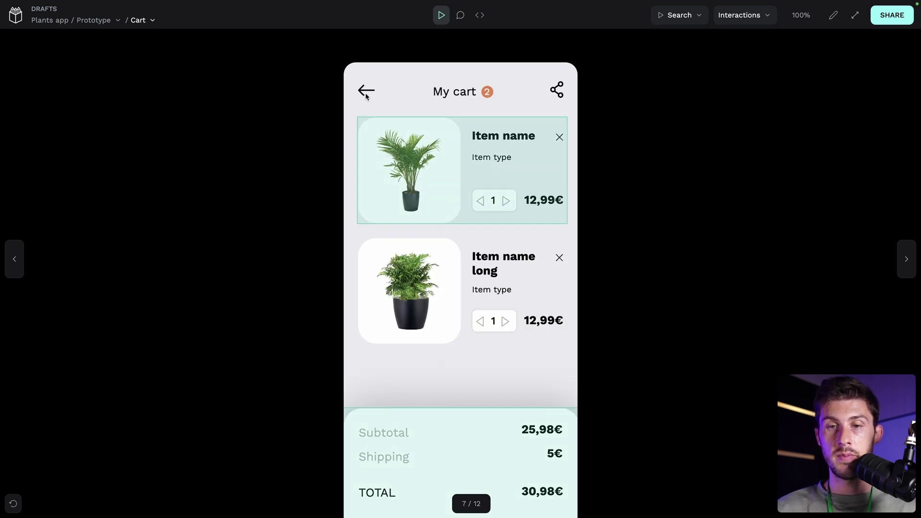
click(385, 127)
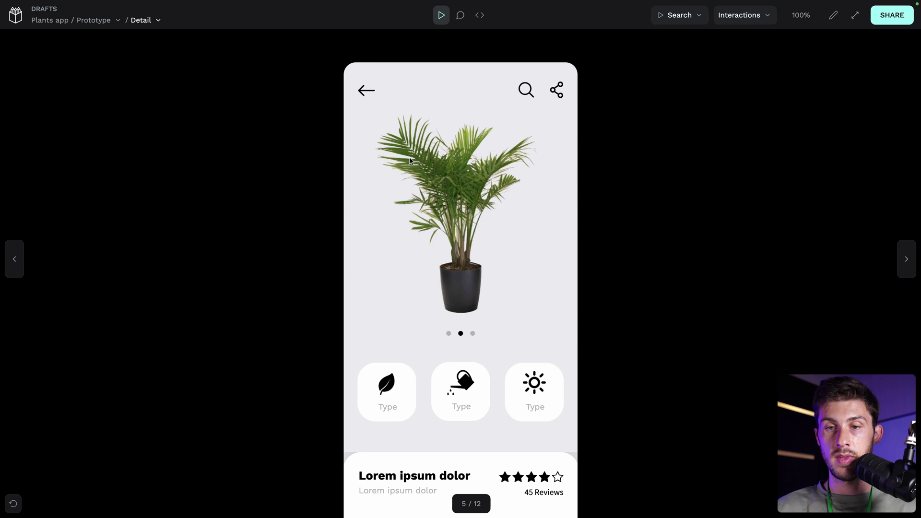
click(526, 91)
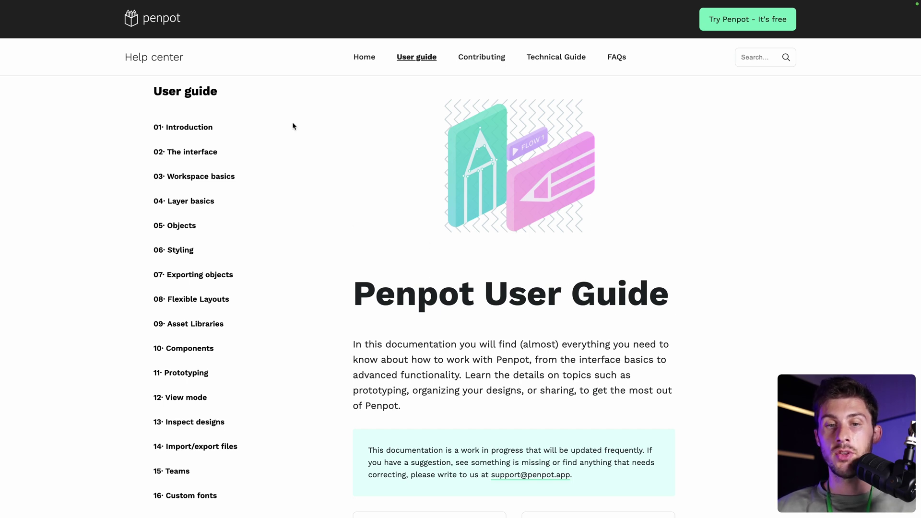
scroll(287, 144, down, 1)
scroll(283, 202, down, 1)
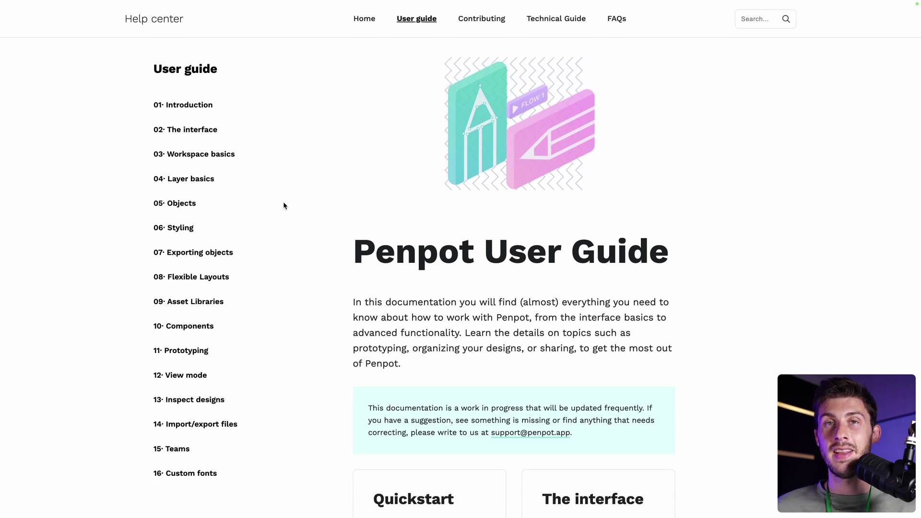